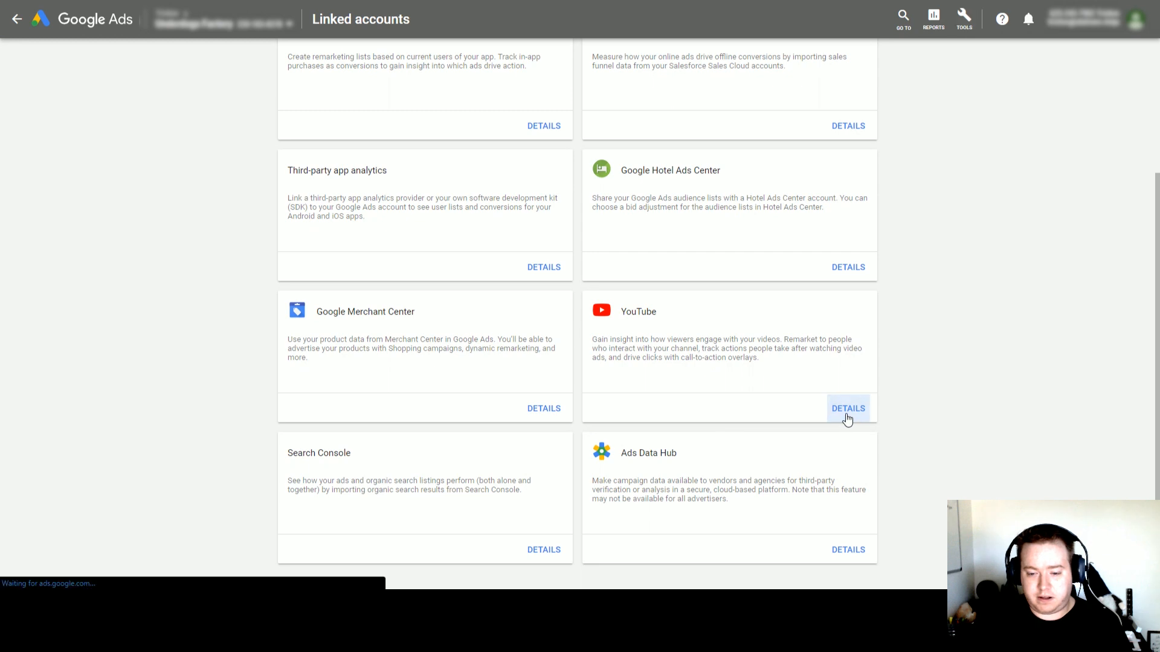
Step: Start adding a YouTube channel link and copy the Underdogs Factory channel's link address from YouTube Studio
{"action": "left_click", "coordinate": [783, 256]}
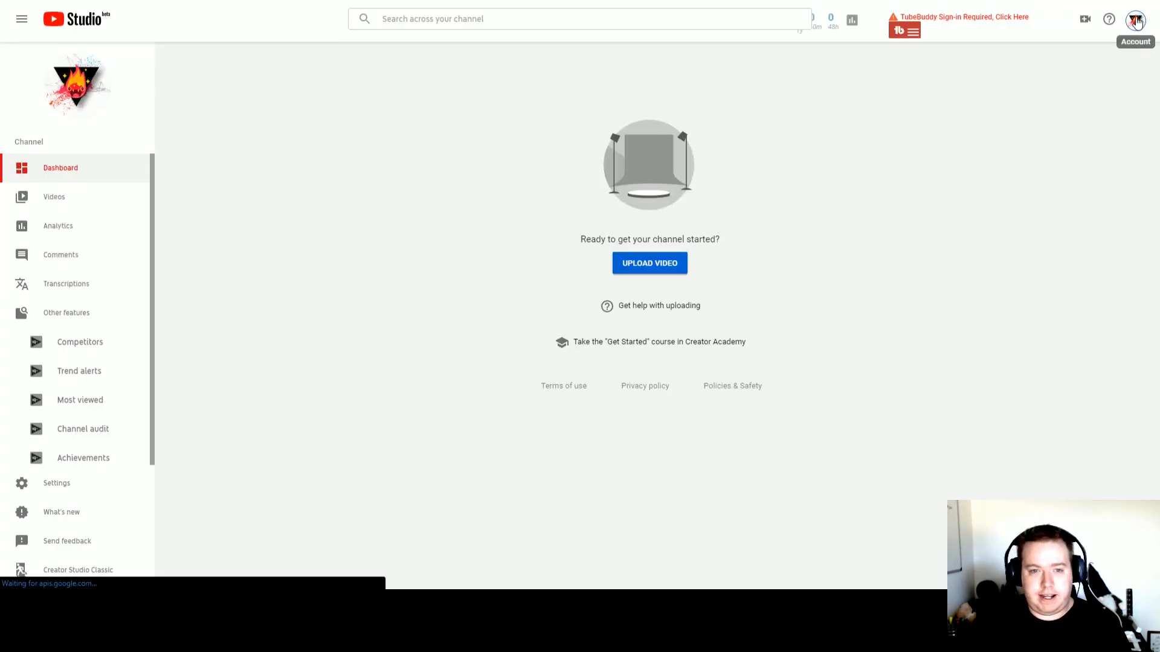
{"action": "left_click", "coordinate": [1135, 22]}
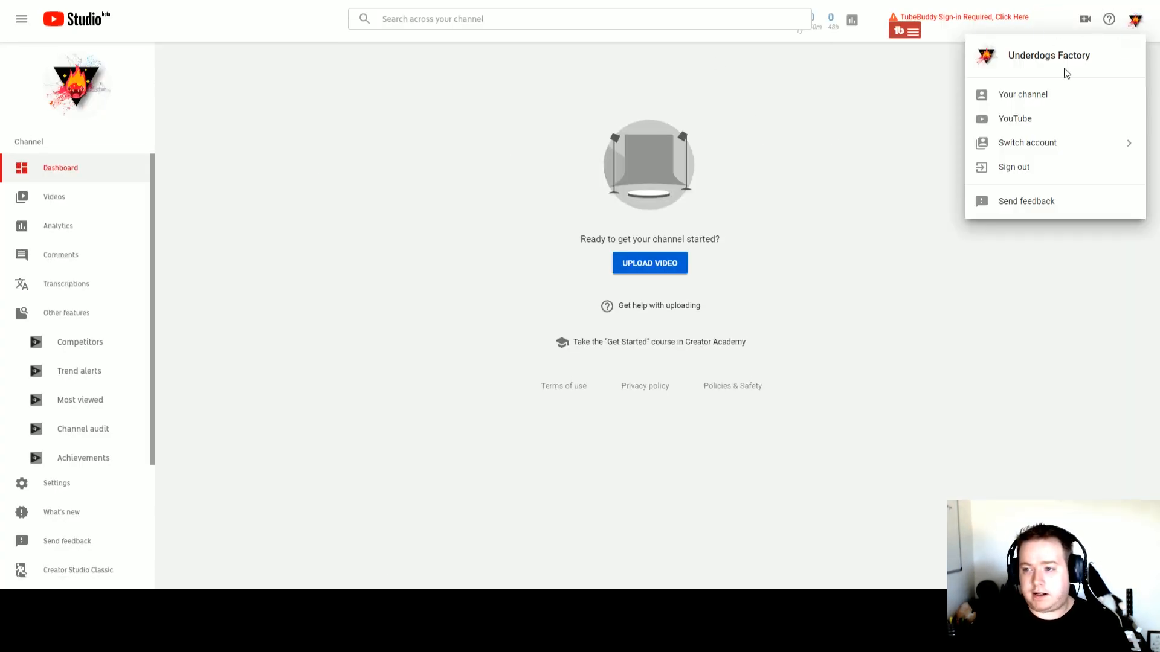
{"action": "right_click", "coordinate": [1031, 100]}
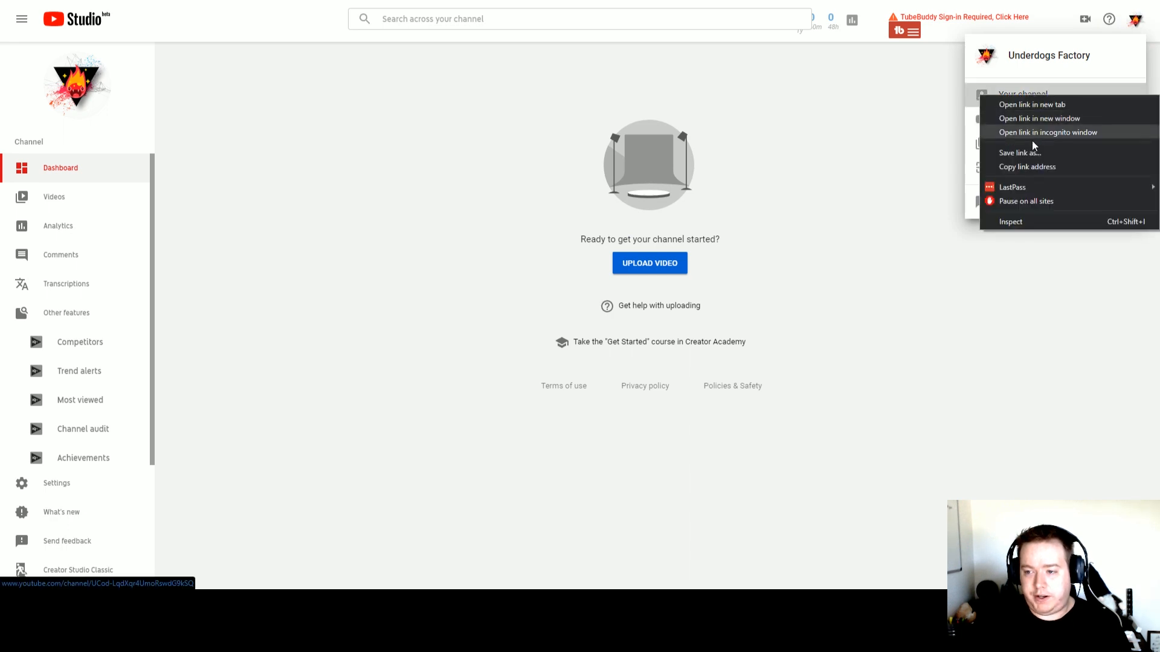
{"action": "left_click", "coordinate": [1032, 167]}
Step: Return to Google Ads and find the Underdogs Factory channel for linking by its copied URL
{"action": "left_click", "coordinate": [713, 1]}
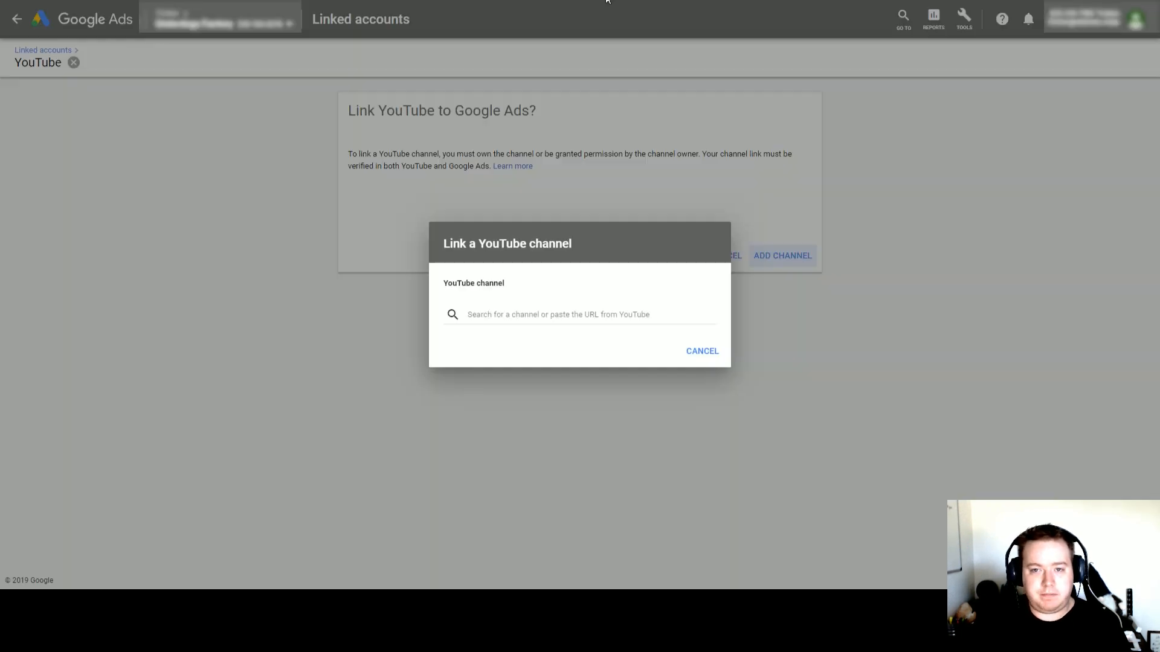
{"action": "left_click", "coordinate": [524, 310]}
{"action": "key", "text": "ctrl+v"}
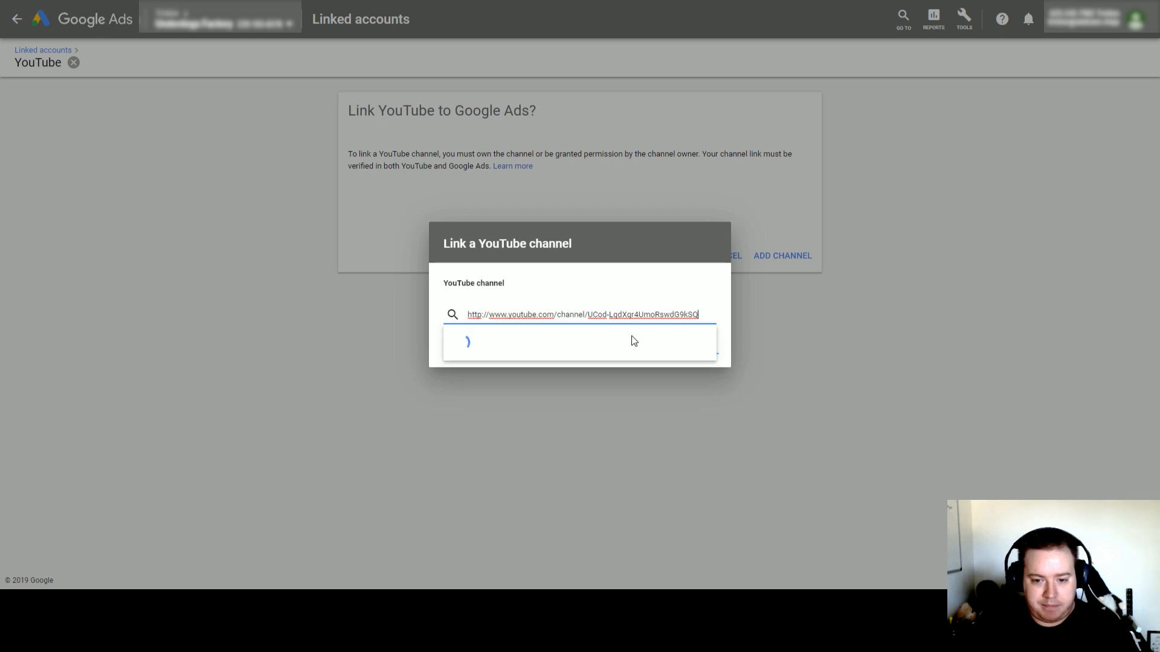
{"action": "left_click", "coordinate": [705, 355]}
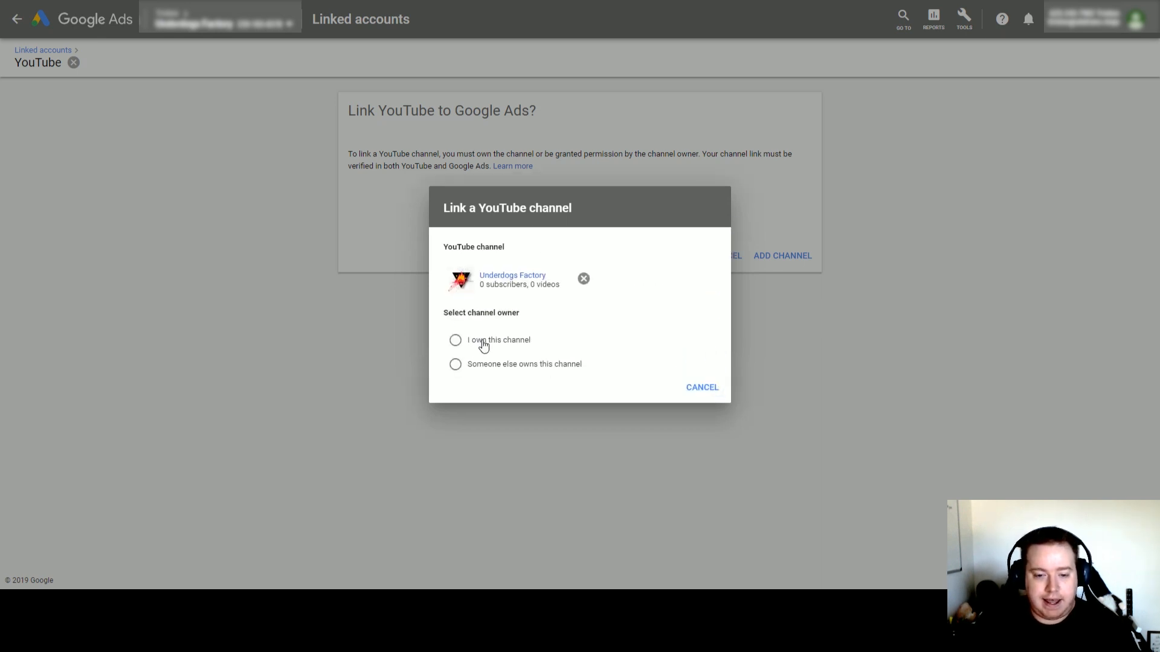
Step: Declare ownership of the channel, continue to YouTube, and link the Google Ads account under the link name AdWords
{"action": "left_click", "coordinate": [485, 342]}
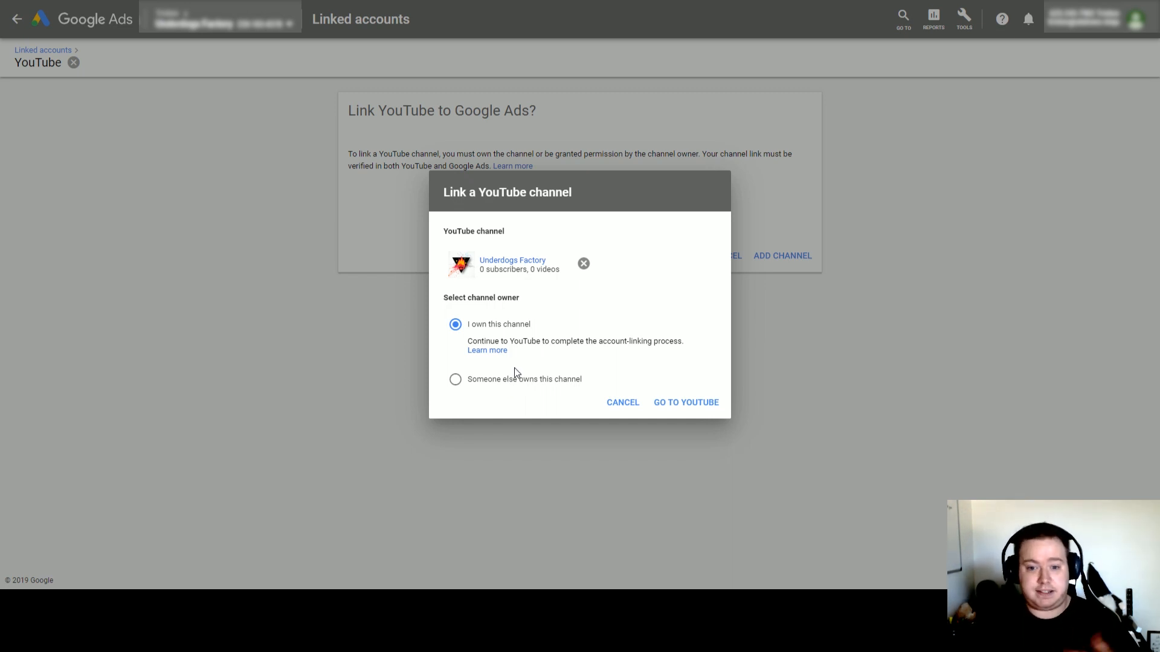
{"action": "left_click", "coordinate": [699, 403]}
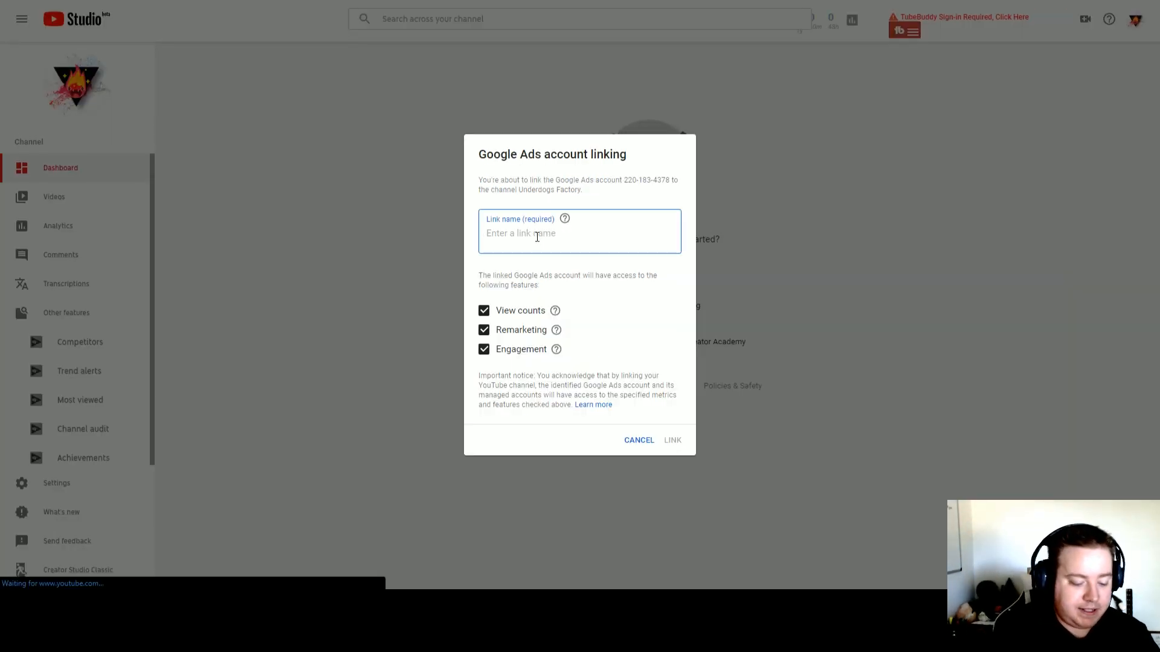
{"action": "type", "text": "AdWords"}
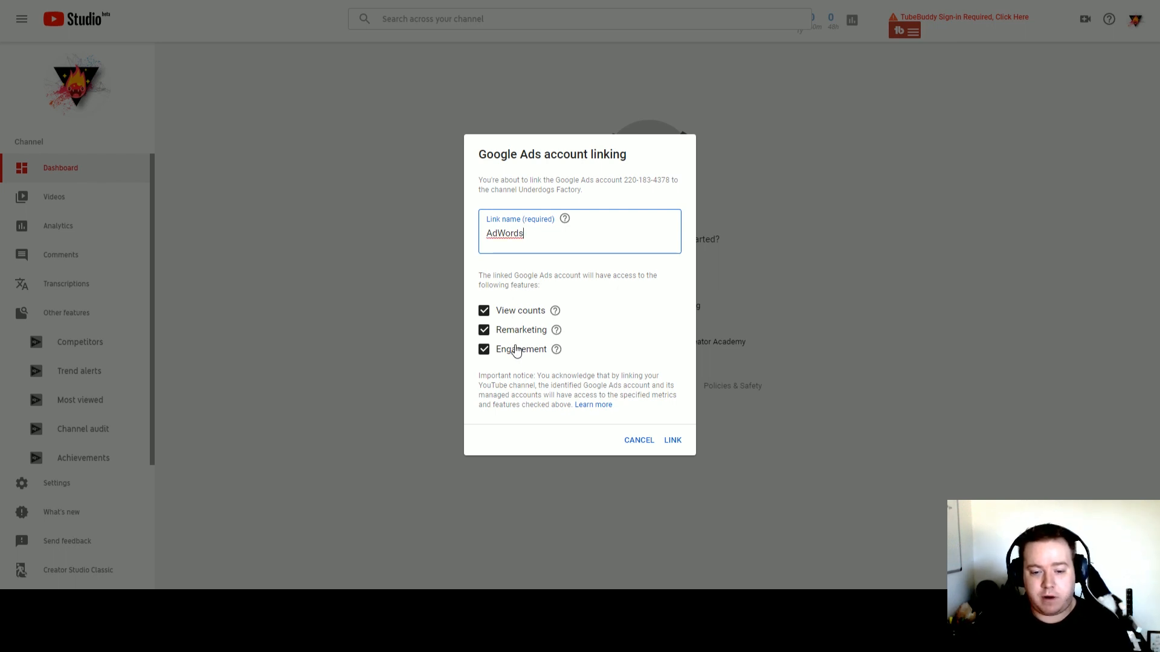
{"action": "left_click", "coordinate": [673, 442]}
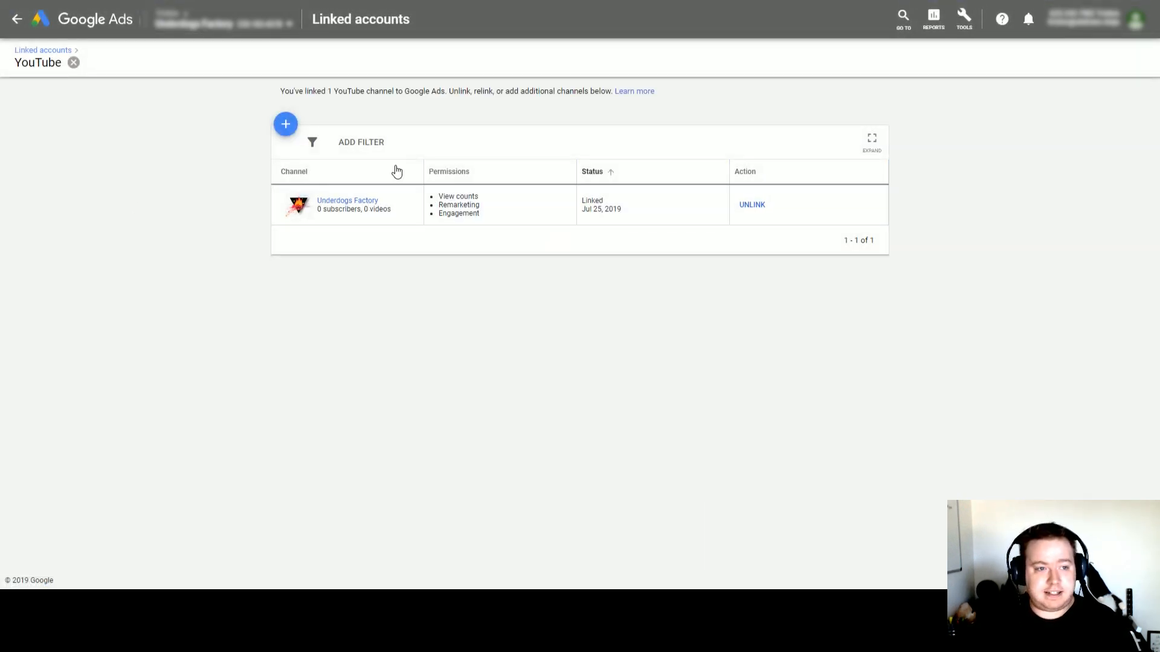
Step: Leave the linked accounts page in Google Ads and start a new campaign from the campaigns list
{"action": "left_click", "coordinate": [15, 20]}
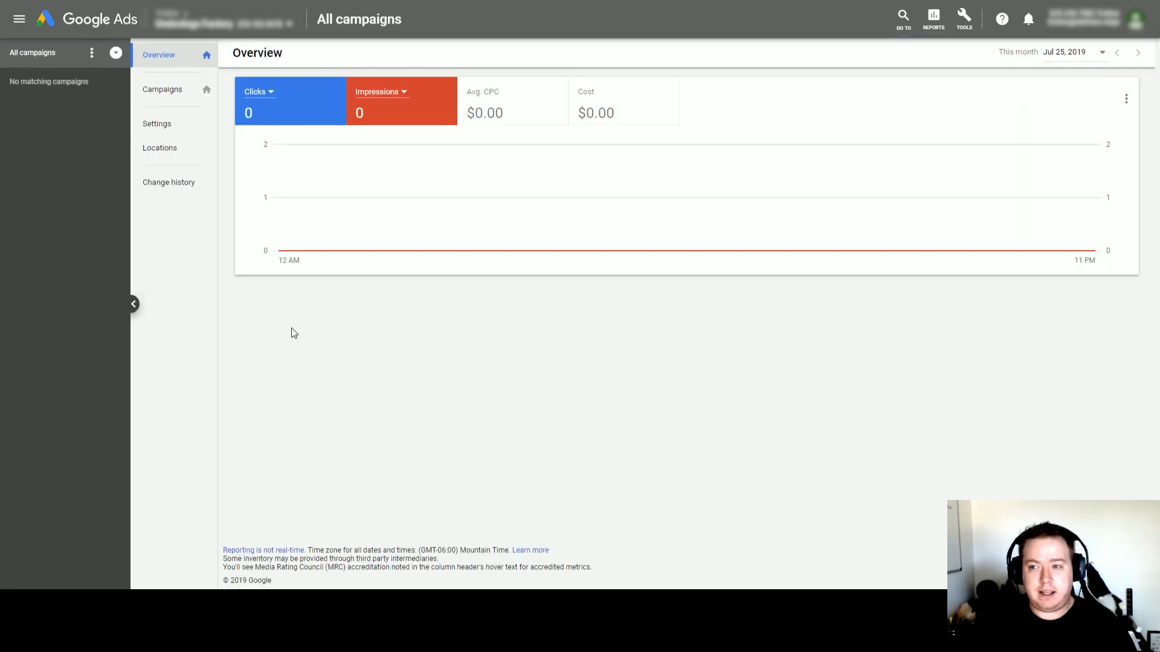
{"action": "left_click", "coordinate": [965, 27]}
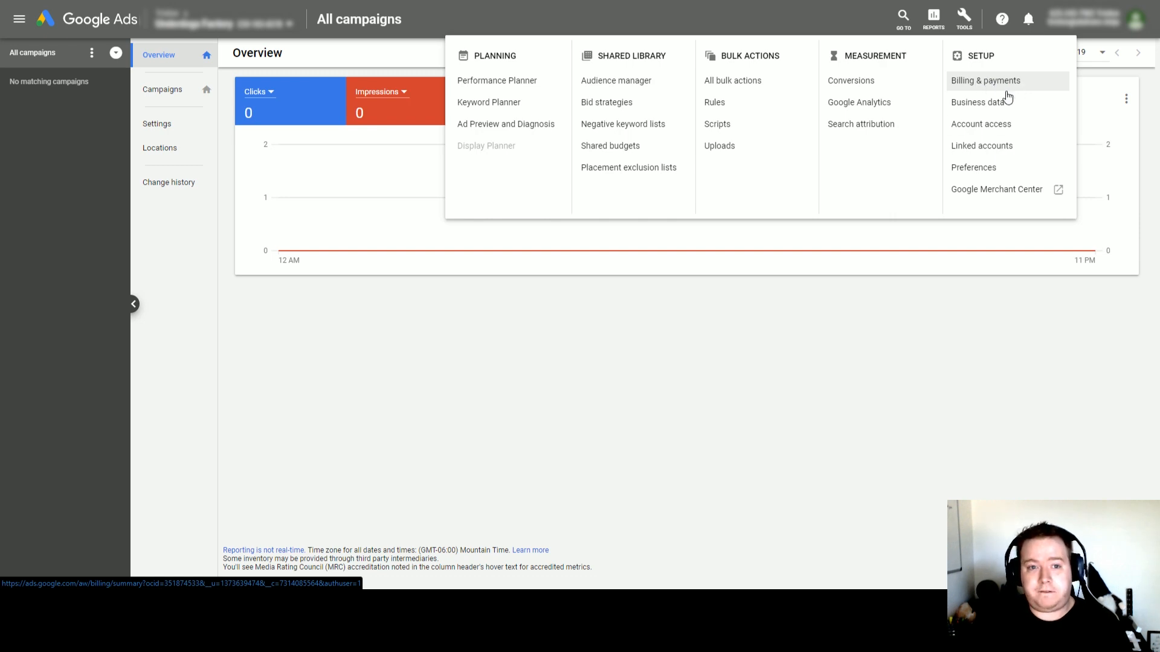
{"action": "left_click", "coordinate": [777, 394]}
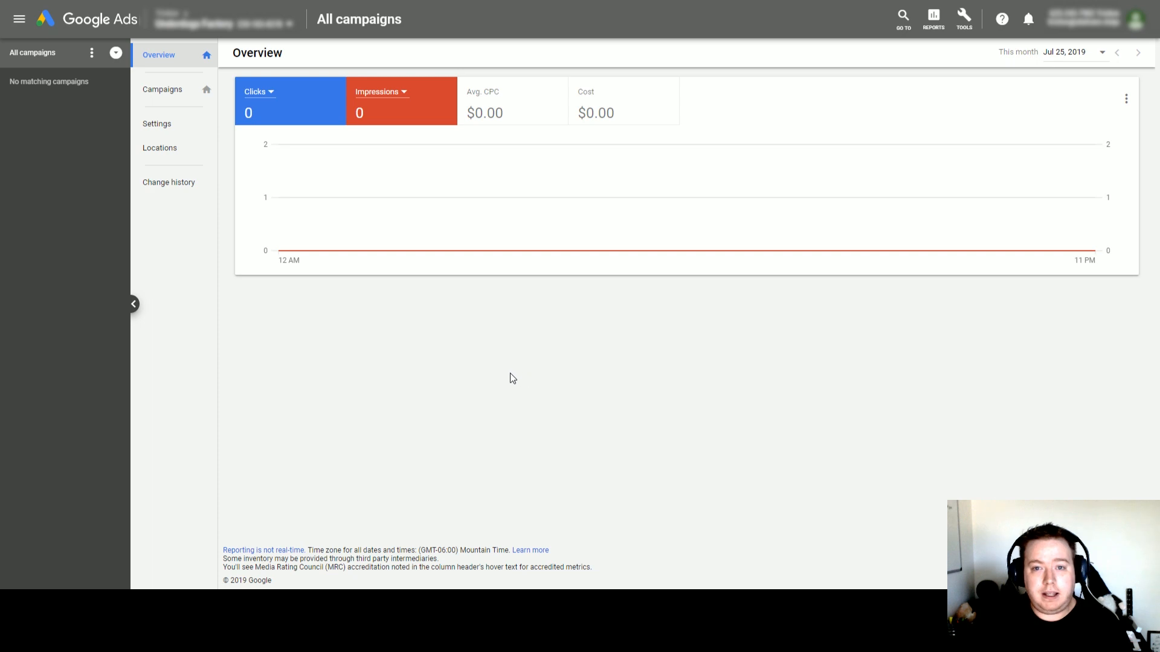
{"action": "left_click", "coordinate": [167, 98]}
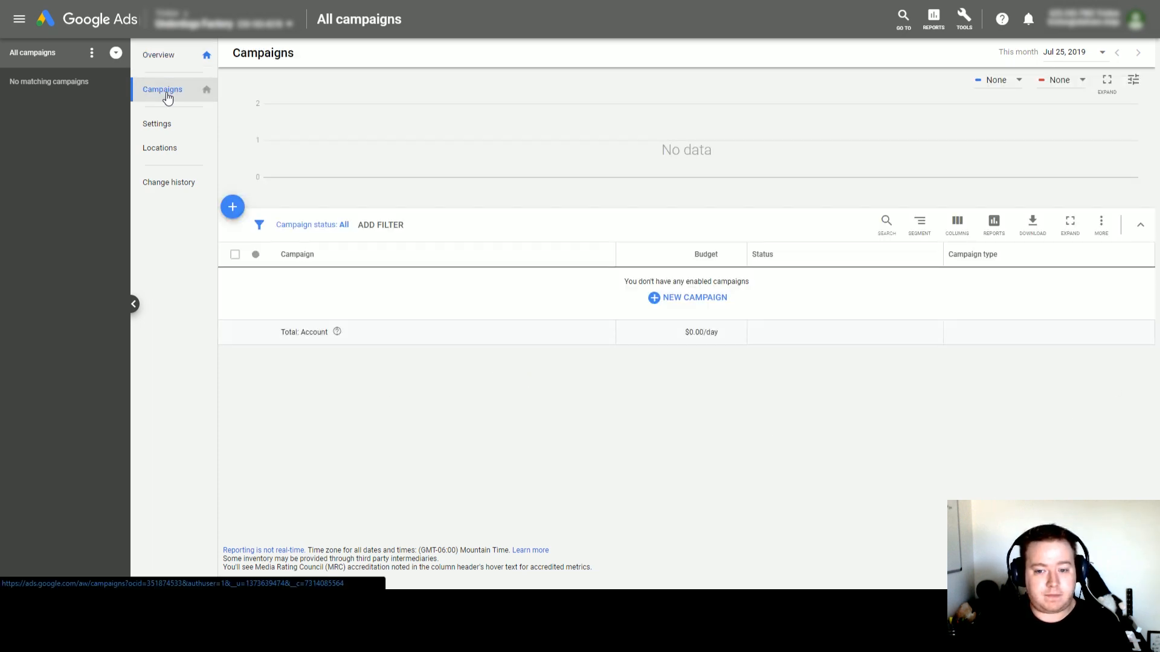
{"action": "left_click", "coordinate": [656, 304]}
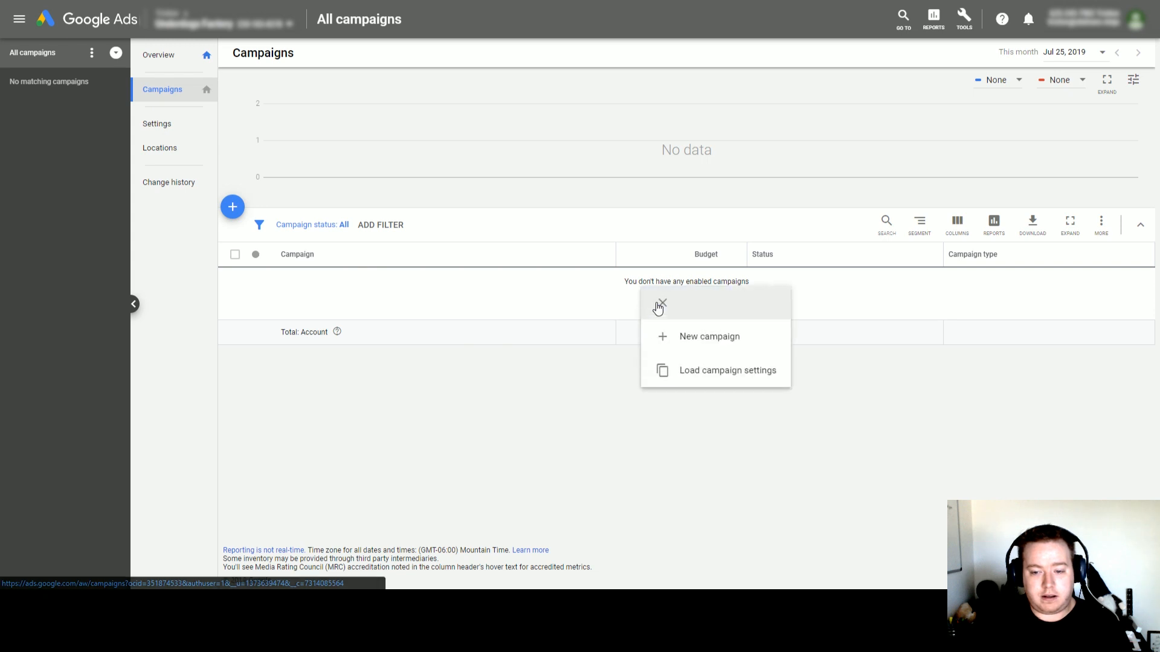
{"action": "left_click", "coordinate": [680, 337]}
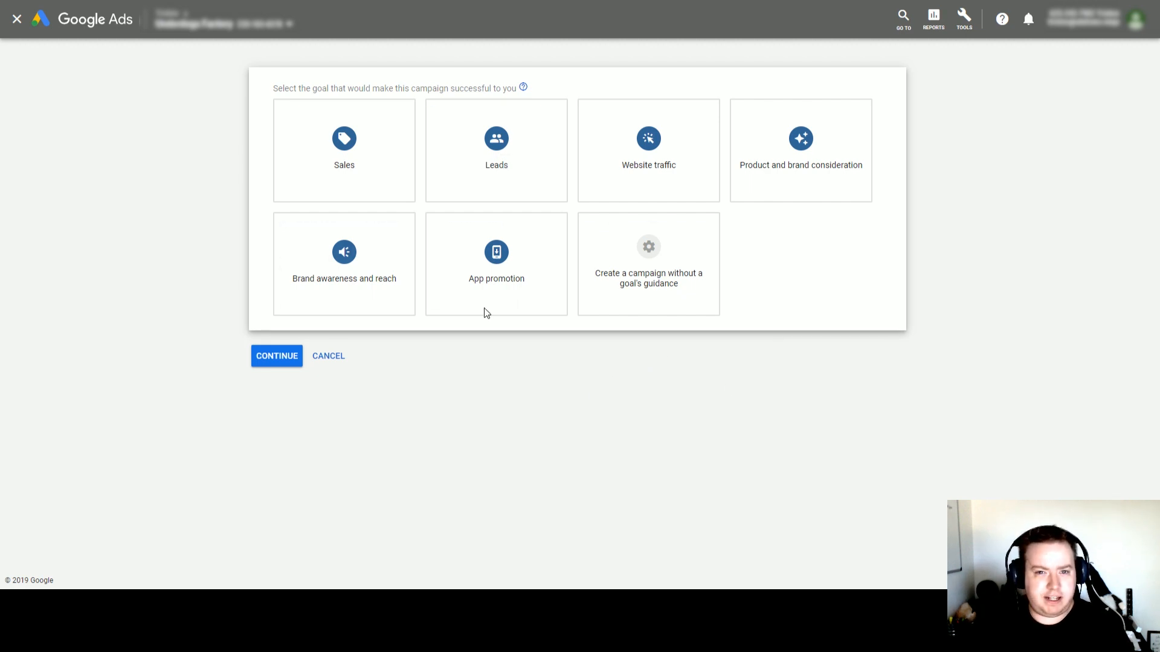
Step: Choose a campaign without a goal's guidance, of the Video type with the Custom video campaign subtype, and continue to its settings
{"action": "left_click", "coordinate": [634, 305]}
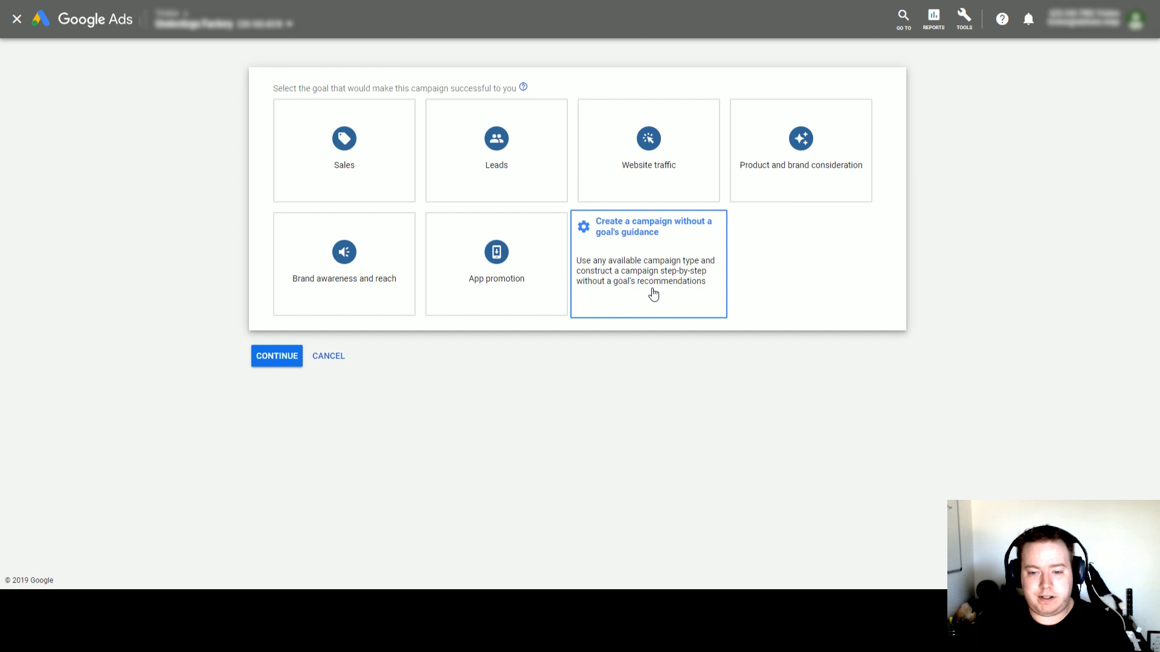
{"action": "left_click", "coordinate": [653, 294]}
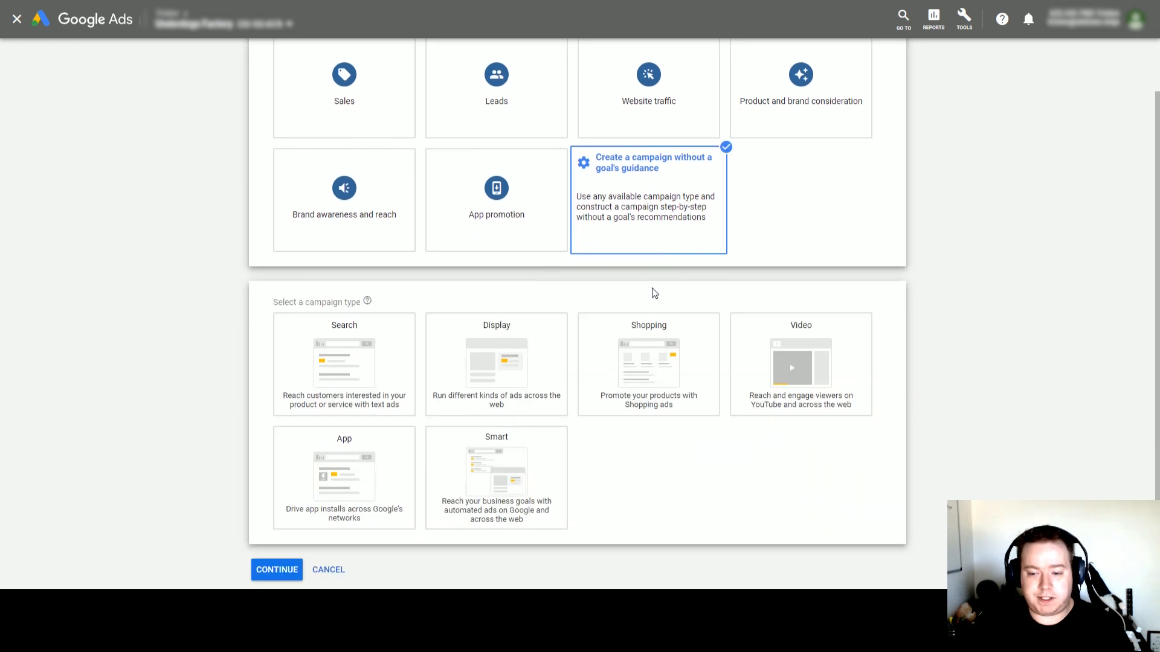
{"action": "left_click", "coordinate": [786, 363]}
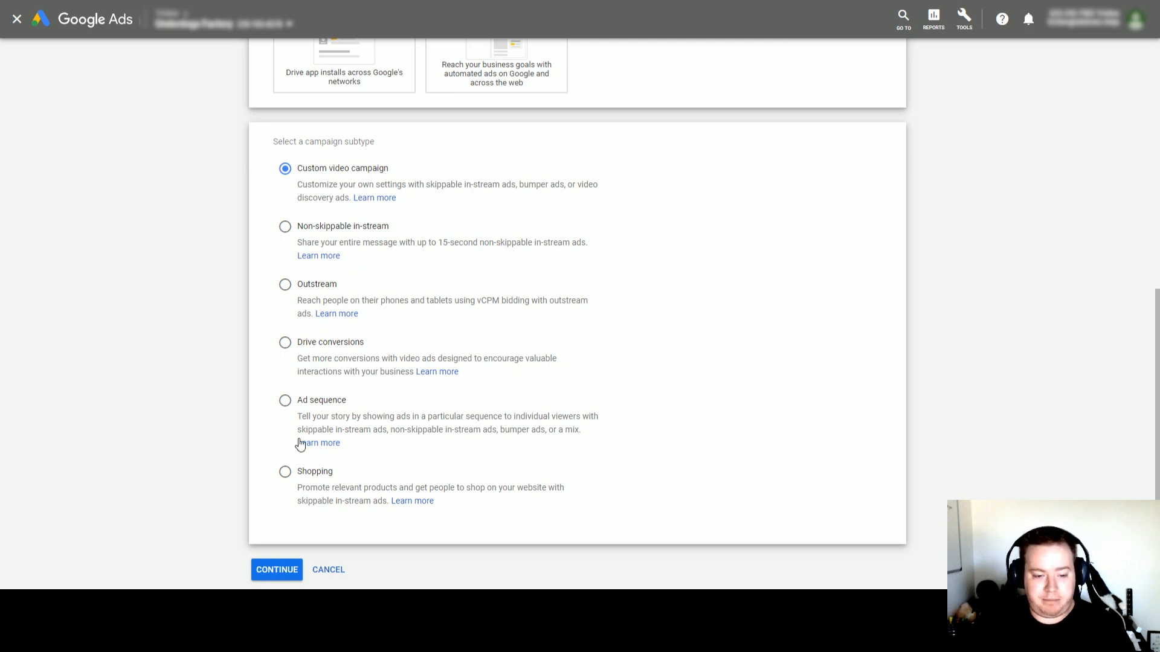
{"action": "left_click", "coordinate": [279, 571]}
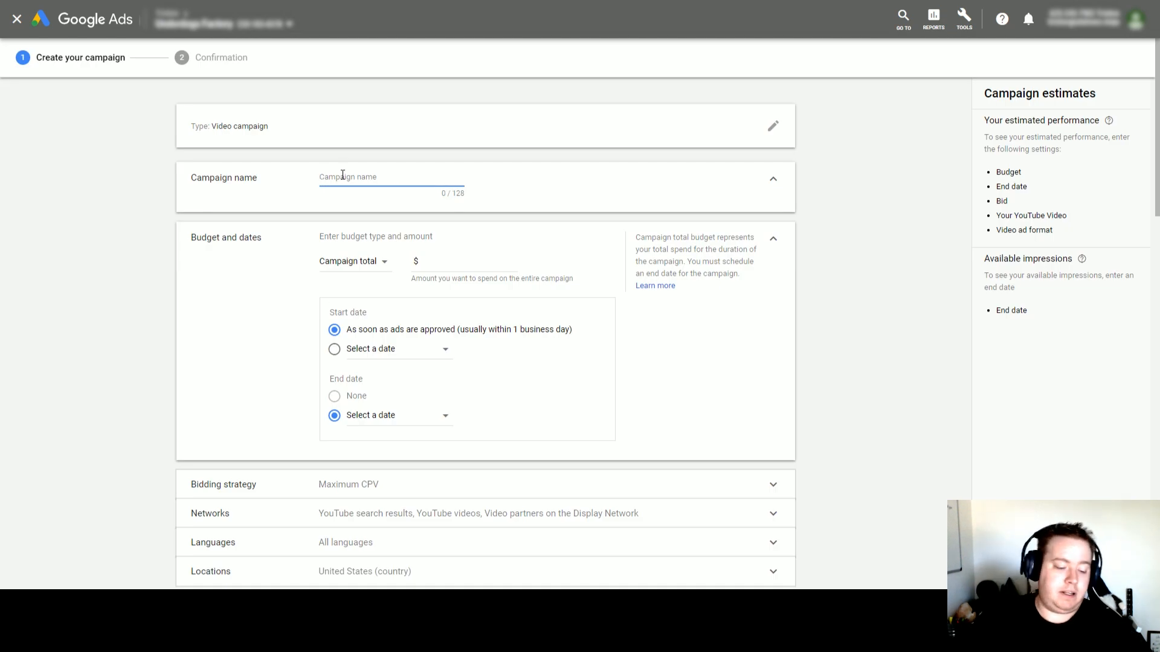
Step: Name the campaign Test1 and set its campaign total budget to $1.00
{"action": "type", "text": "Test1"}
{"action": "left_click", "coordinate": [473, 260]}
{"action": "type", "text": "1.00"}
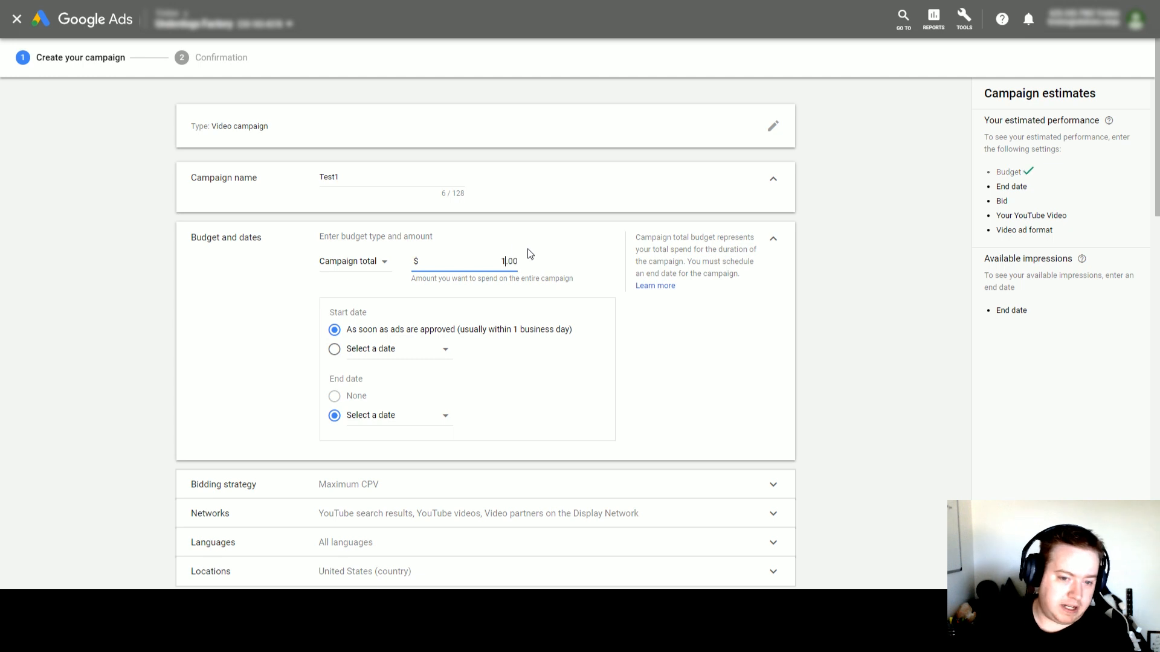
{"action": "left_click", "coordinate": [827, 346]}
{"action": "scroll", "coordinate": [550, 383], "scroll_direction": "down", "scroll_amount": 3}
{"action": "scroll", "coordinate": [380, 203], "scroll_direction": "up", "scroll_amount": 3}
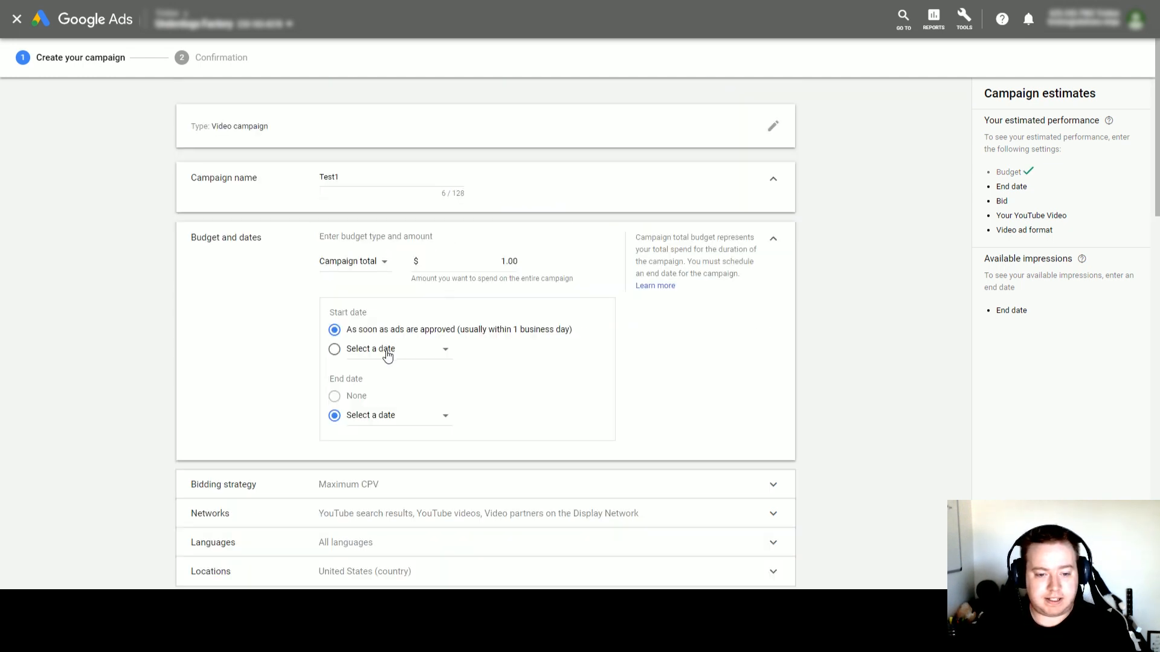
Step: Try a chosen start date and the Daily budget type, restoring the start upon approval and the Campaign total type
{"action": "left_click", "coordinate": [387, 356]}
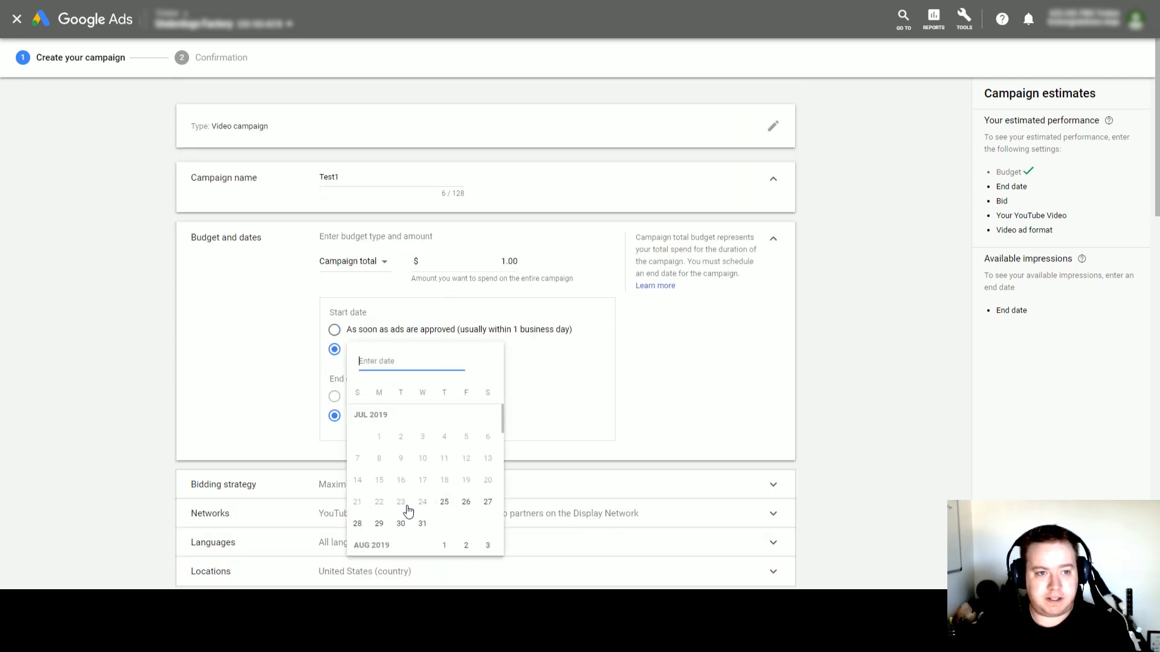
{"action": "left_click", "coordinate": [334, 330]}
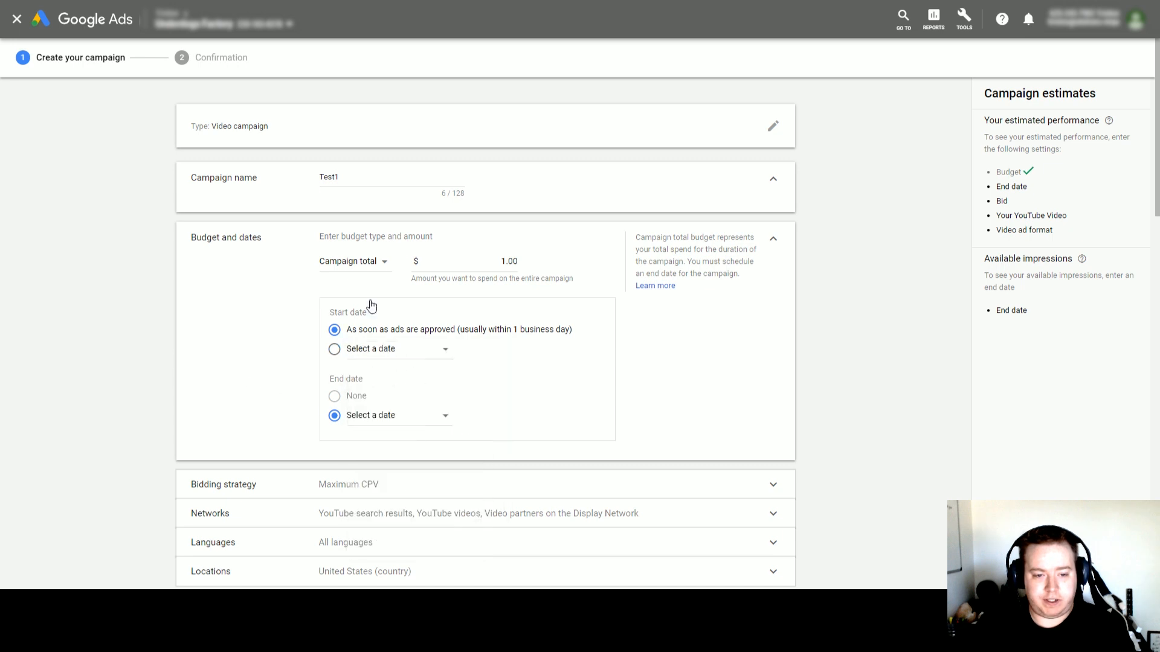
{"action": "left_click", "coordinate": [382, 268]}
{"action": "left_click", "coordinate": [379, 273]}
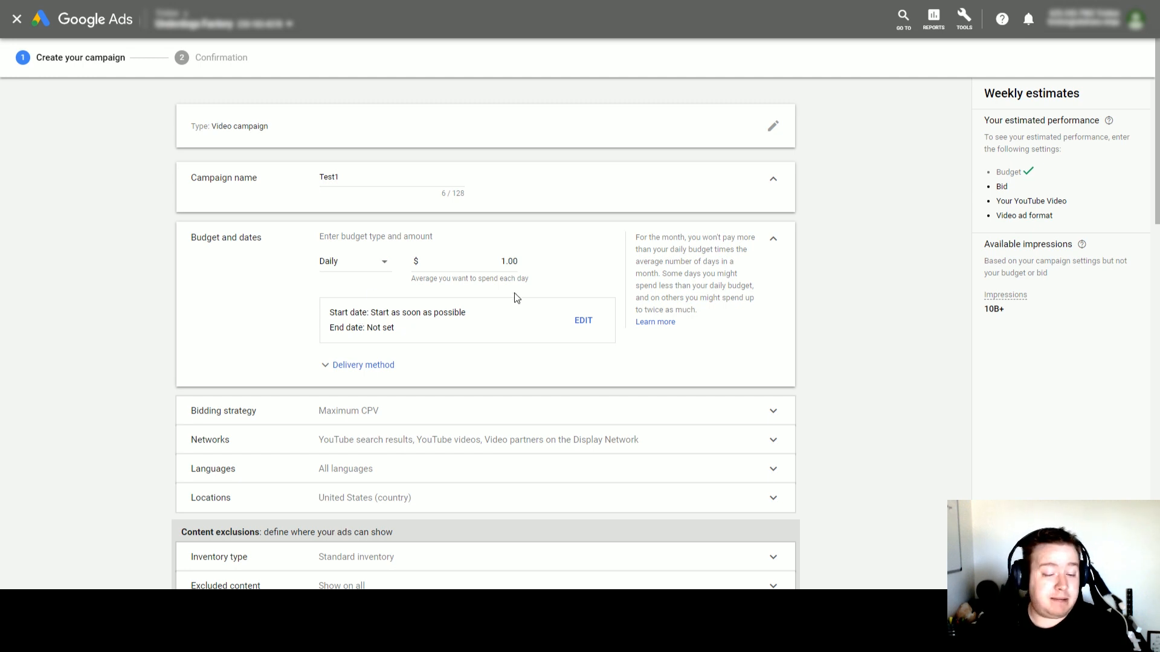
{"action": "left_click", "coordinate": [499, 260]}
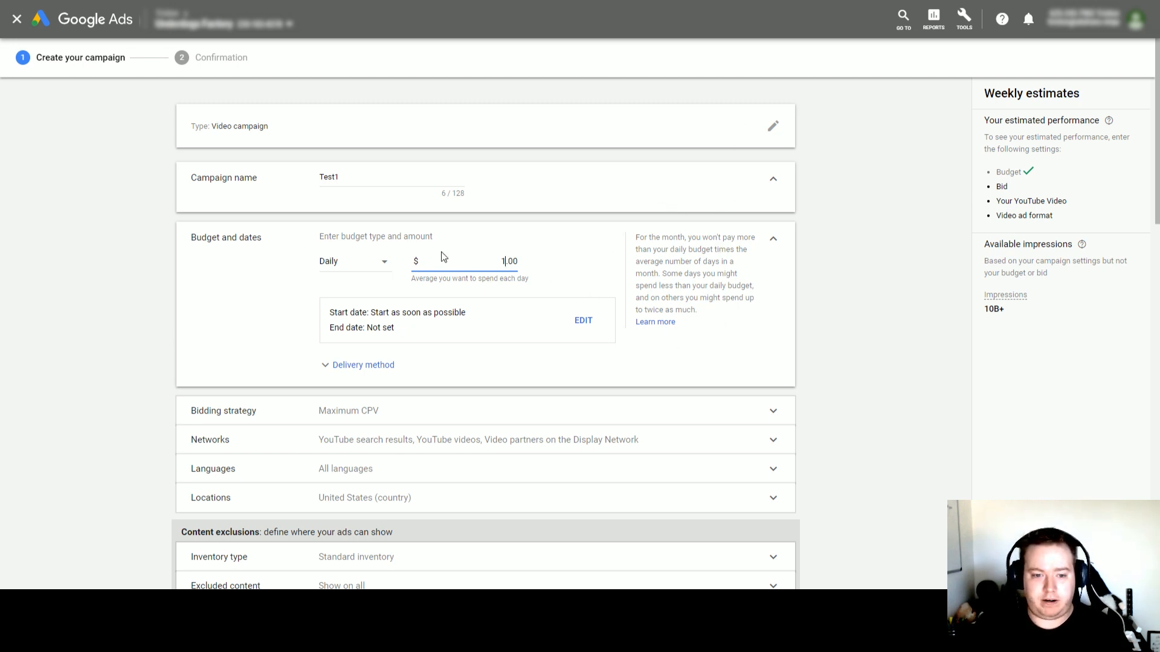
{"action": "left_click", "coordinate": [387, 263]}
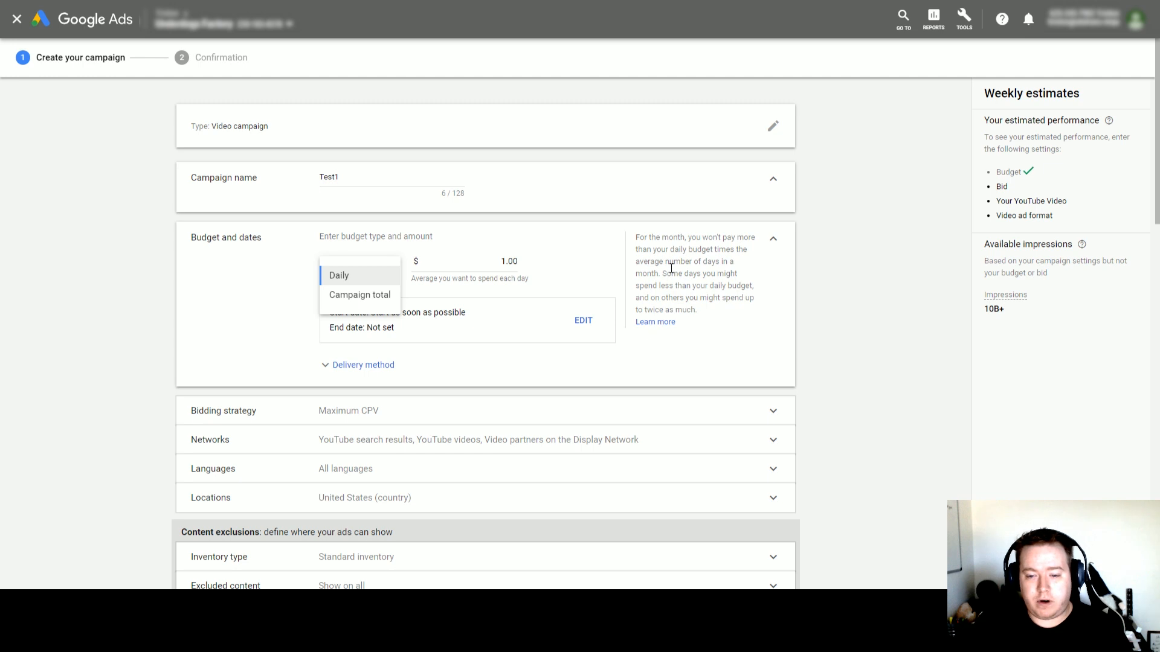
{"action": "left_click", "coordinate": [381, 293]}
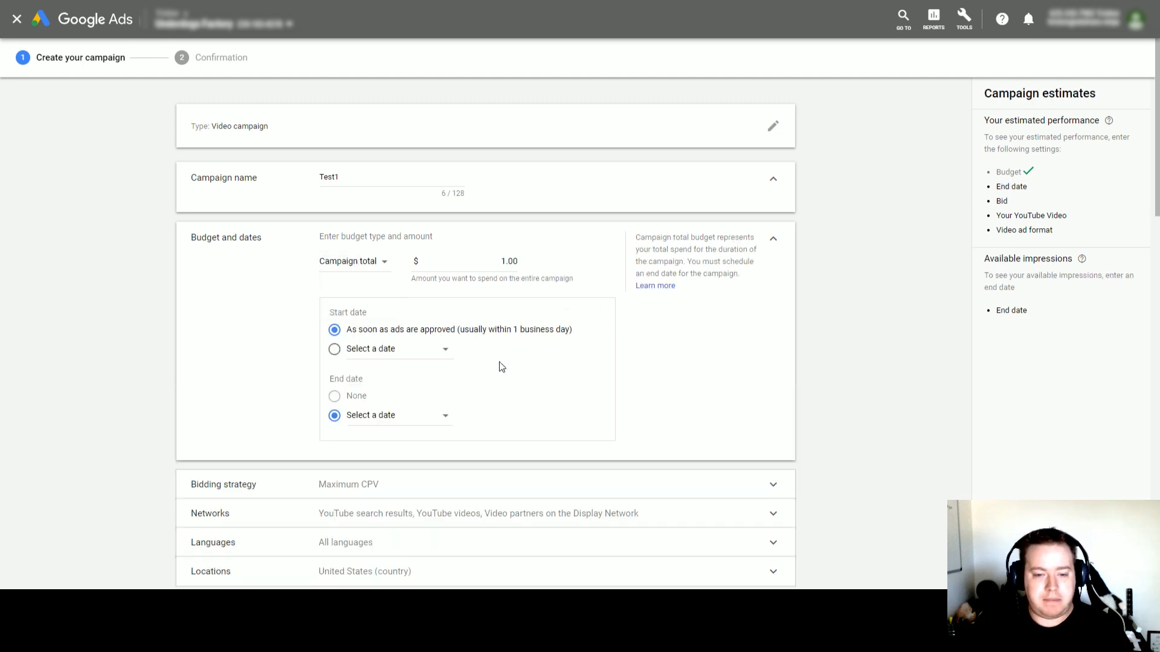
Step: Set the campaign's end date to July 26, 2019
{"action": "scroll", "coordinate": [282, 337], "scroll_direction": "down", "scroll_amount": 2}
{"action": "left_click", "coordinate": [427, 296]}
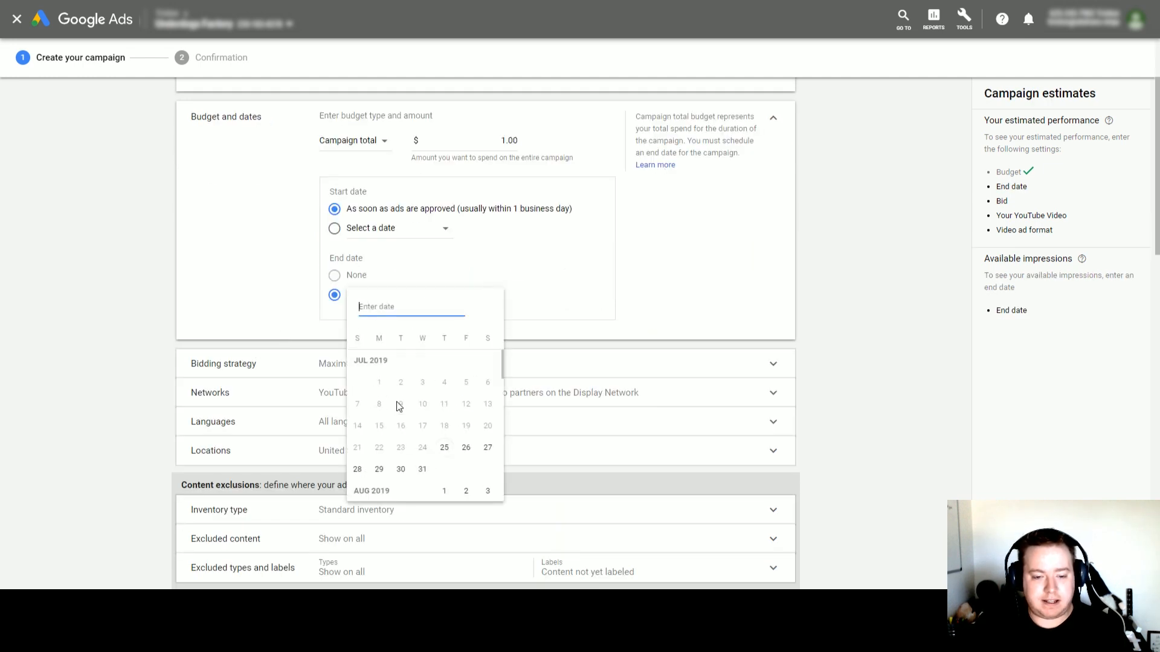
{"action": "left_click", "coordinate": [469, 445]}
Step: Compare the Maximum CPV and Target CPM bid strategies and set the campaign's bidding strategy to Target CPM
{"action": "scroll", "coordinate": [125, 332], "scroll_direction": "down", "scroll_amount": 4}
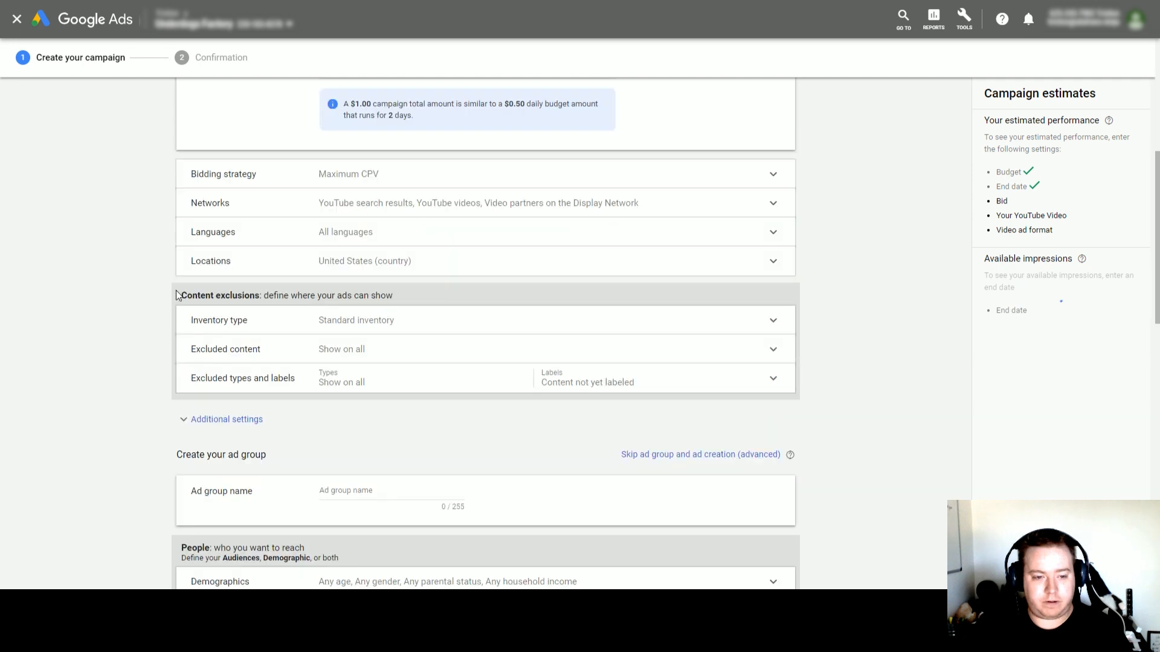
{"action": "left_click", "coordinate": [432, 176]}
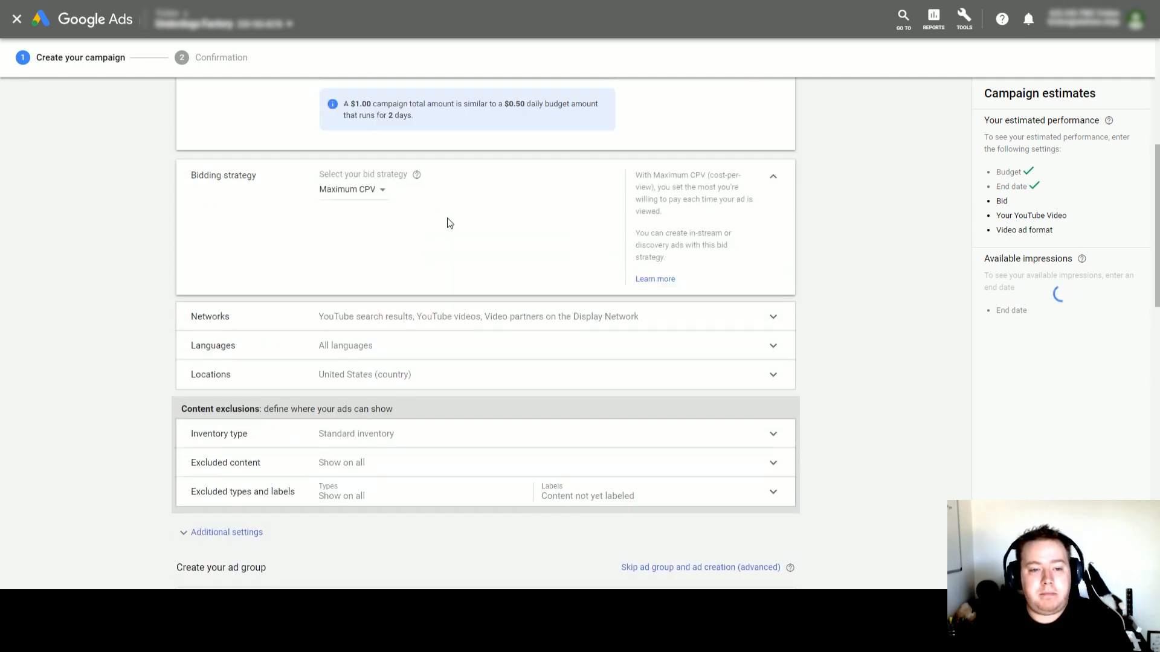
{"action": "left_click", "coordinate": [383, 190]}
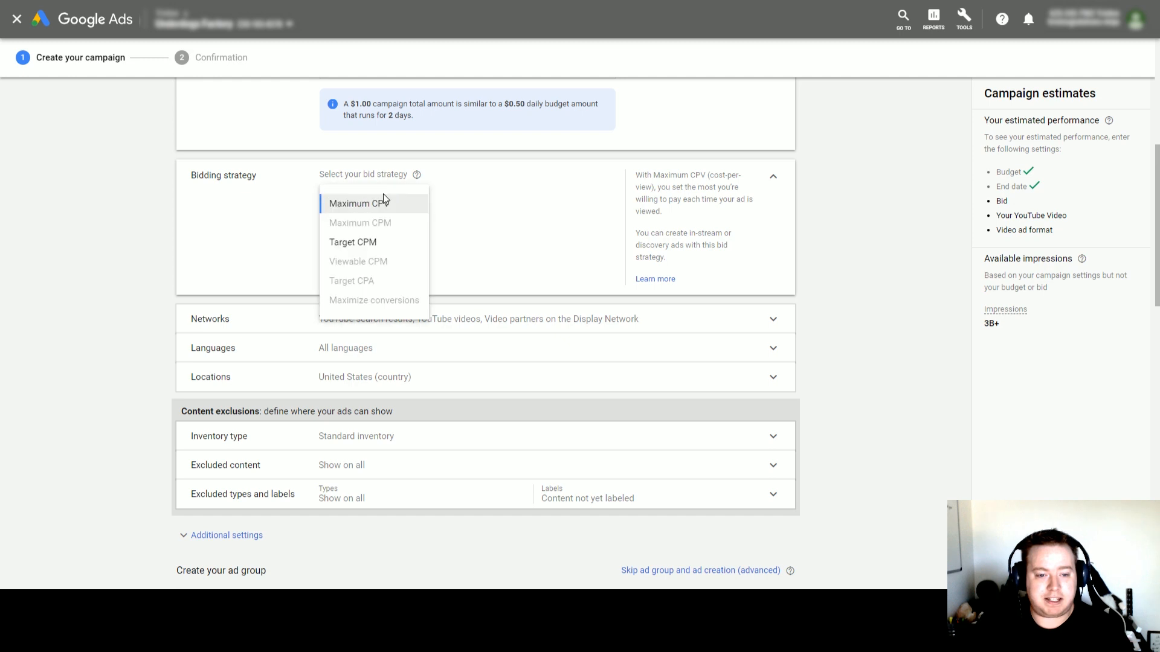
{"action": "left_click", "coordinate": [348, 244]}
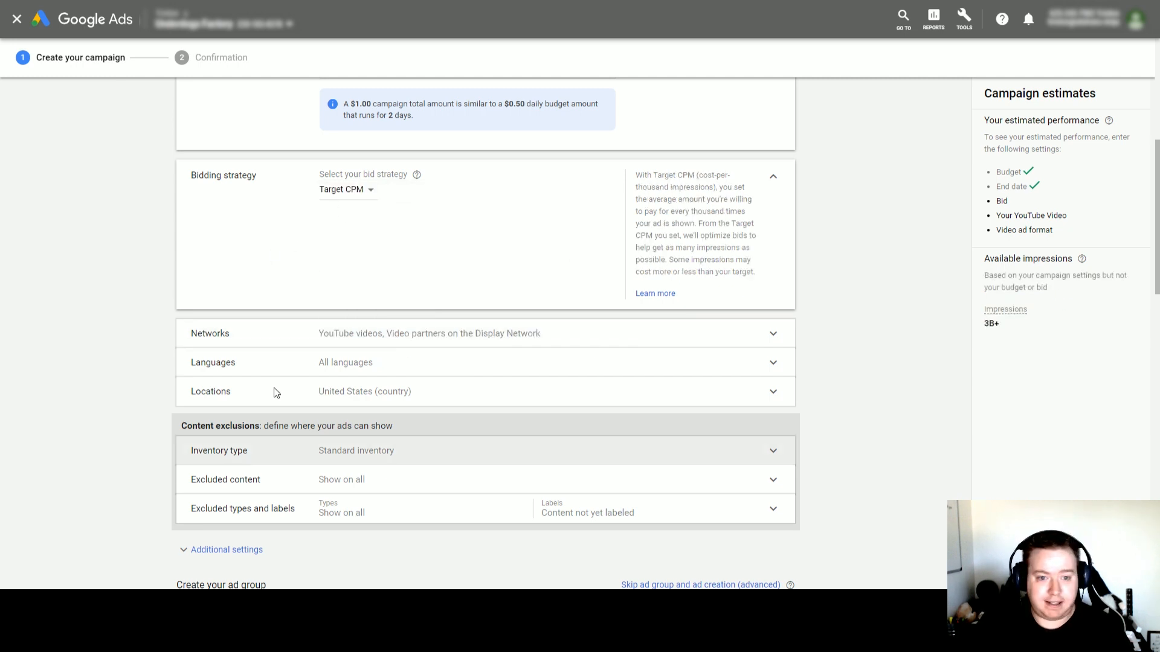
{"action": "left_click", "coordinate": [368, 197]}
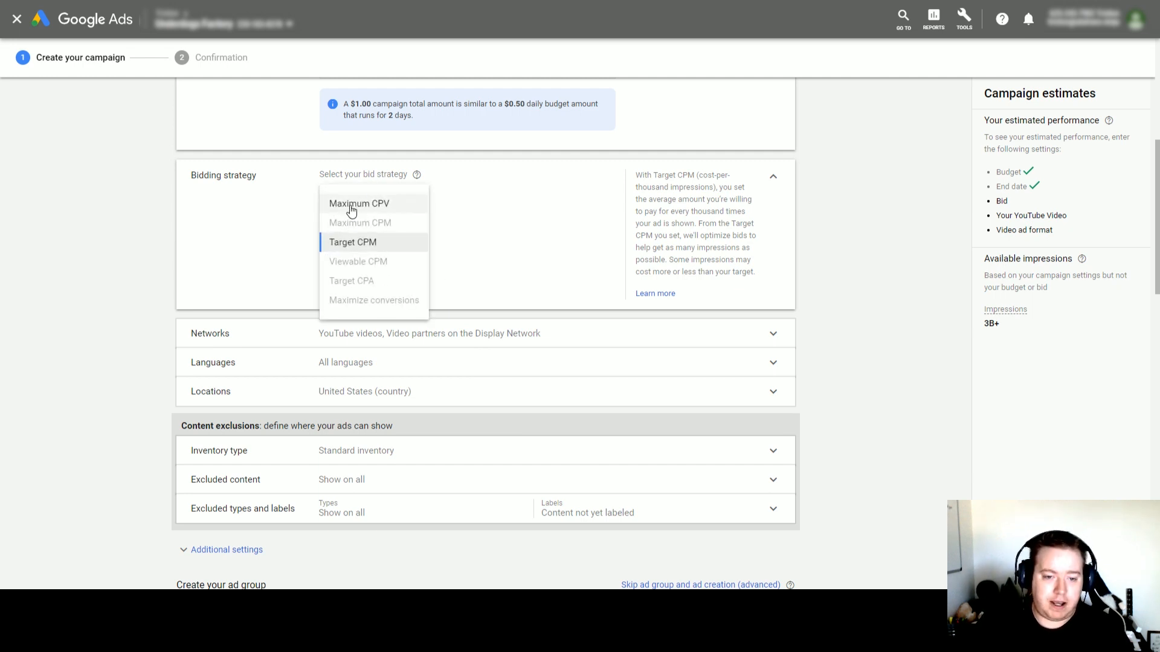
{"action": "left_click", "coordinate": [348, 204]}
{"action": "left_click", "coordinate": [368, 193]}
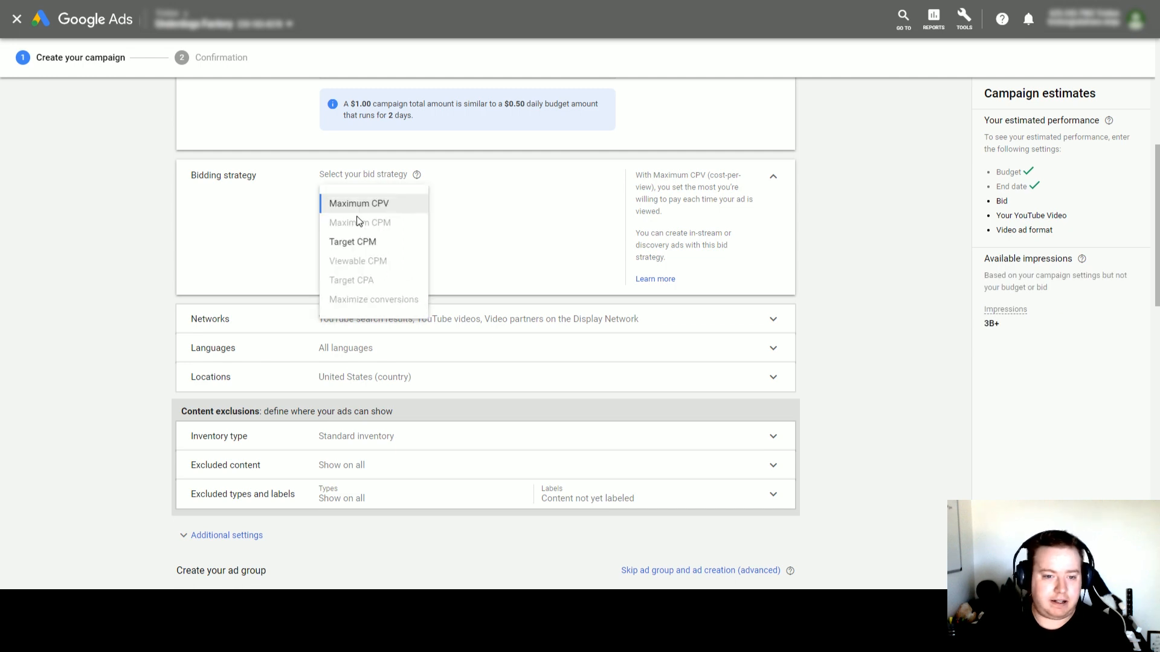
{"action": "left_click", "coordinate": [354, 240]}
Step: Remove video partners on the Display Network from the campaign's networks
{"action": "scroll", "coordinate": [143, 285], "scroll_direction": "down", "scroll_amount": 2}
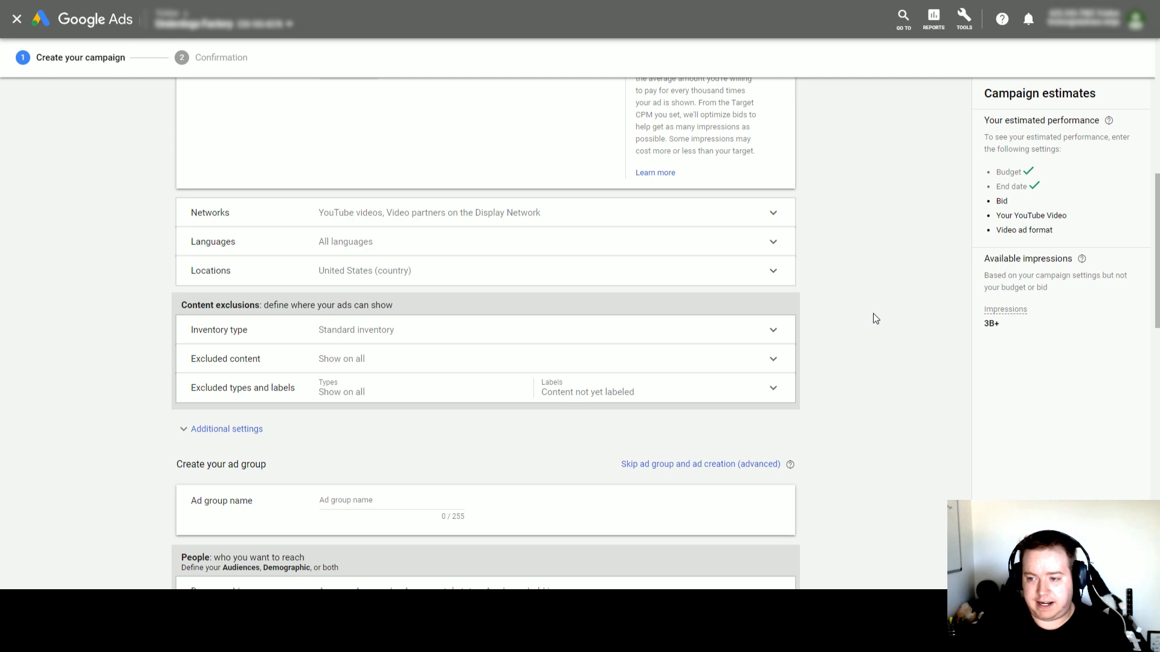
{"action": "scroll", "coordinate": [882, 324], "scroll_direction": "up", "scroll_amount": 1}
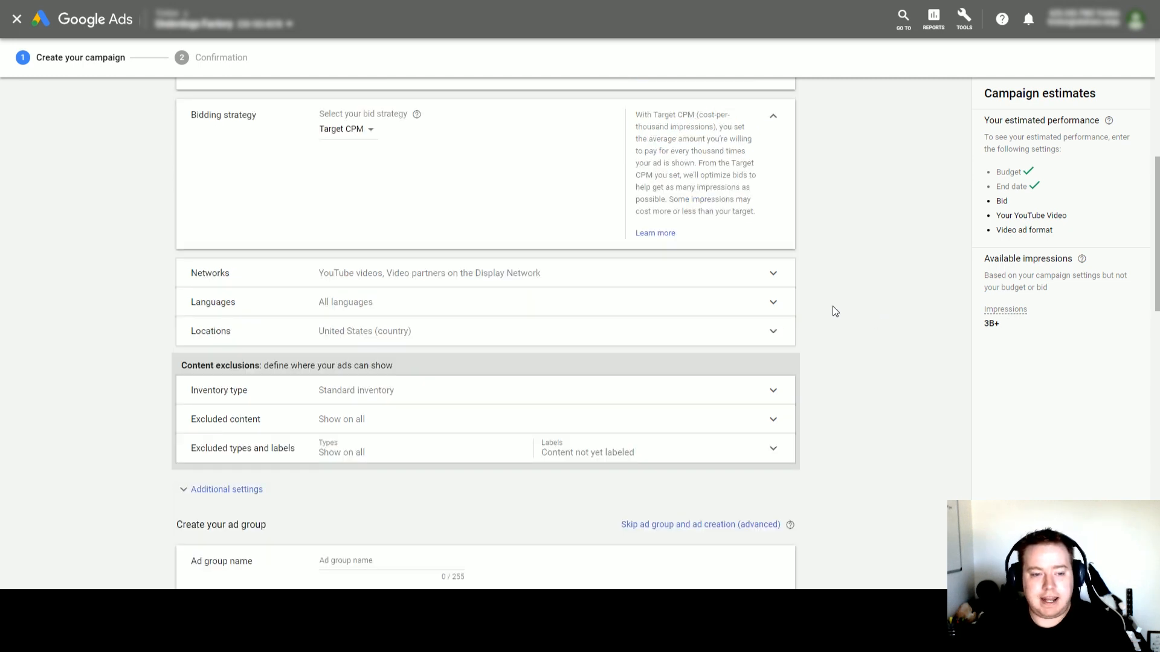
{"action": "left_click", "coordinate": [392, 278]}
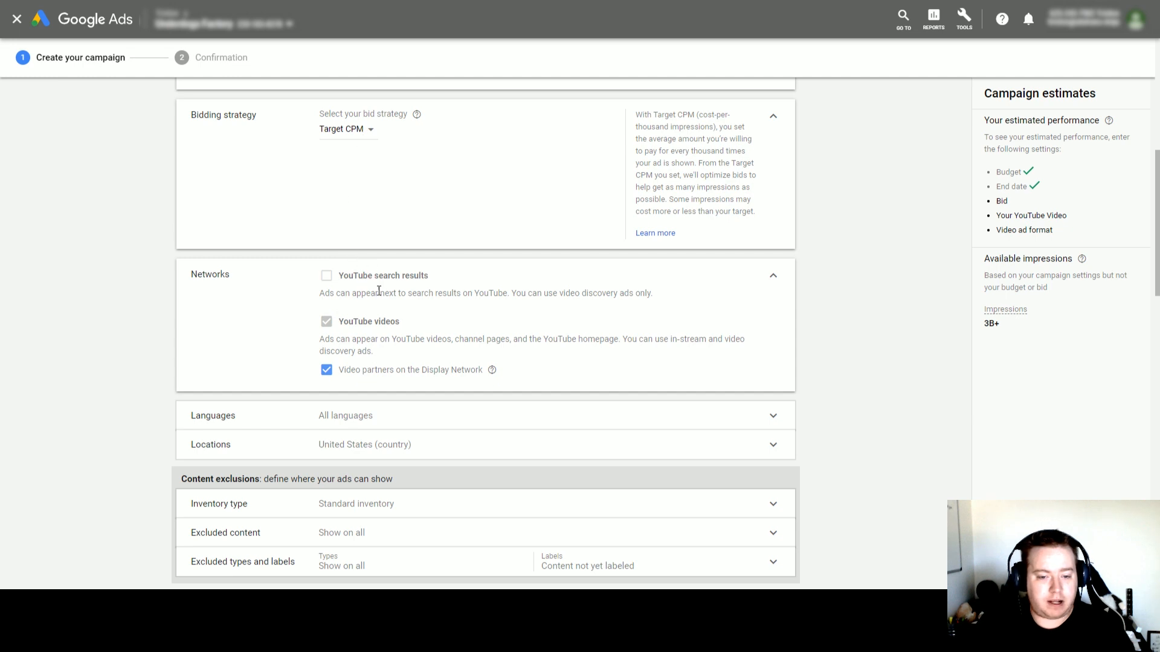
{"action": "mouse_move", "coordinate": [366, 279]}
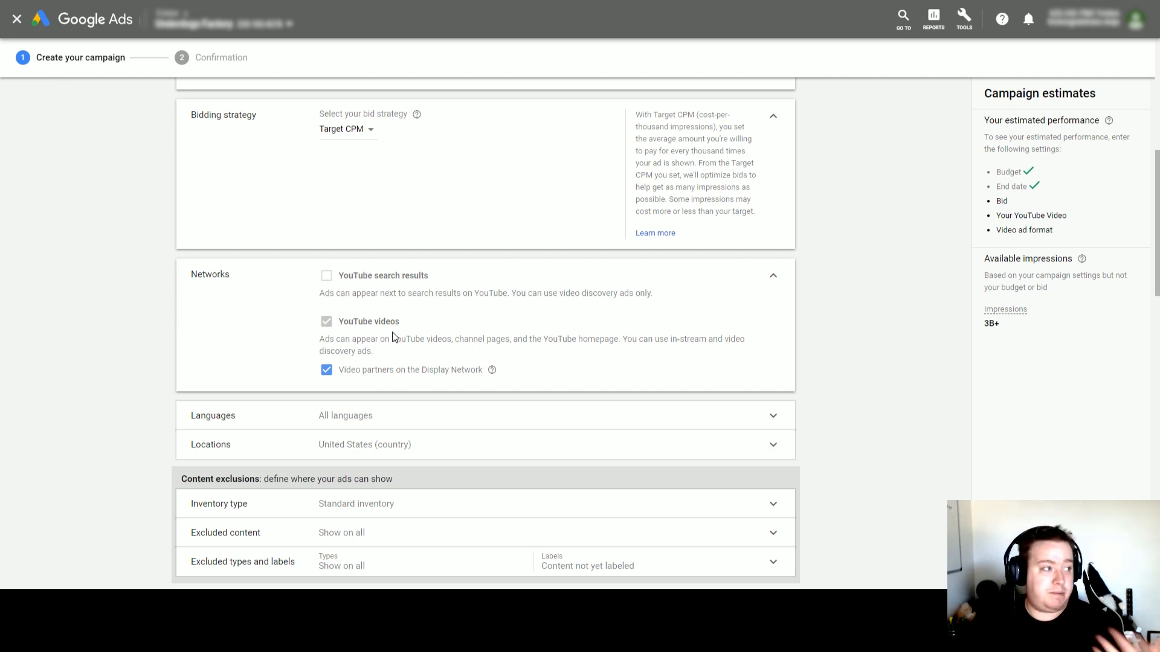
{"action": "left_click", "coordinate": [326, 370]}
Step: Open the language and location settings and target all countries and territories
{"action": "scroll", "coordinate": [94, 355], "scroll_direction": "down", "scroll_amount": 2}
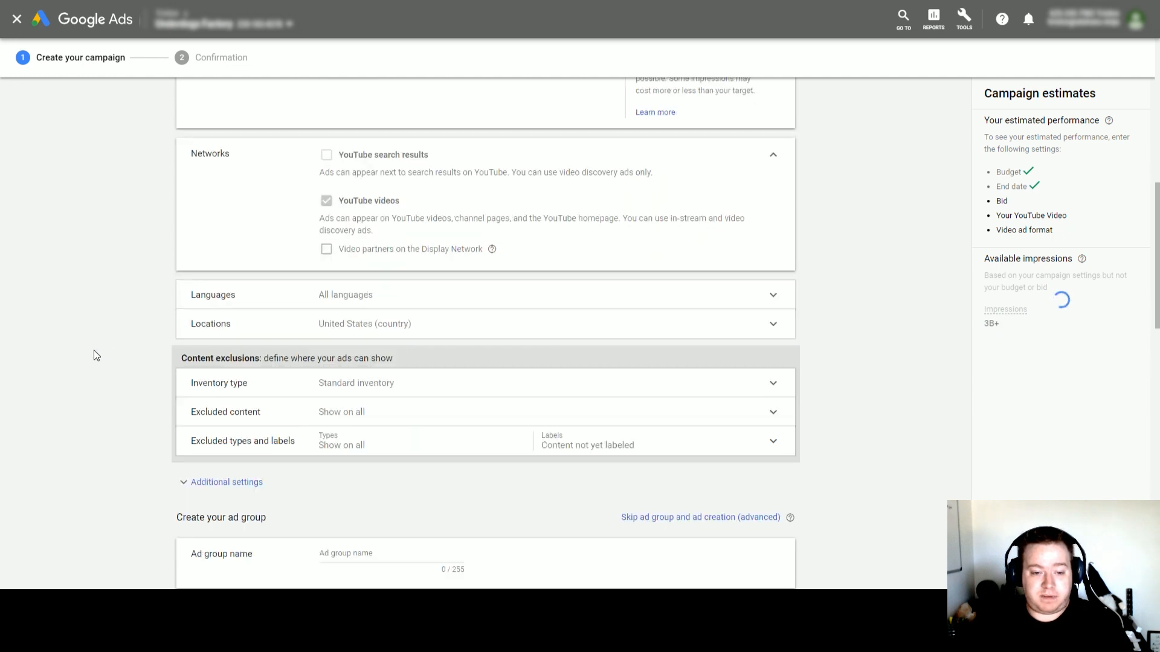
{"action": "scroll", "coordinate": [94, 356], "scroll_direction": "down", "scroll_amount": 1}
{"action": "left_click", "coordinate": [495, 237]}
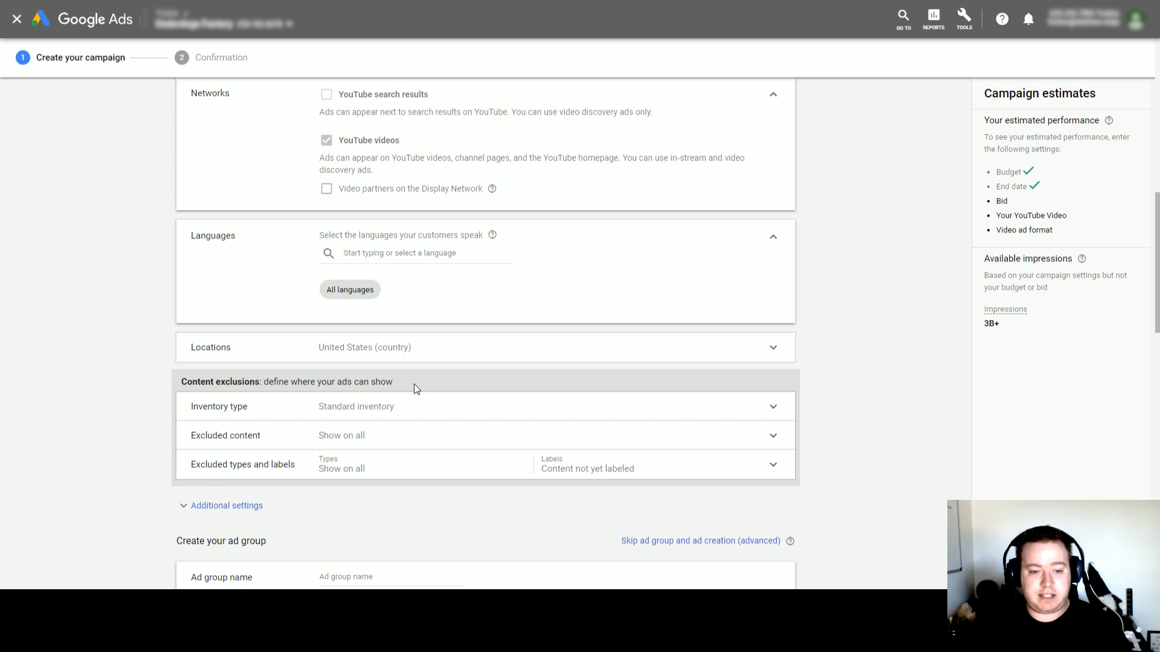
{"action": "left_click", "coordinate": [405, 348]}
{"action": "scroll", "coordinate": [121, 354], "scroll_direction": "down", "scroll_amount": 2}
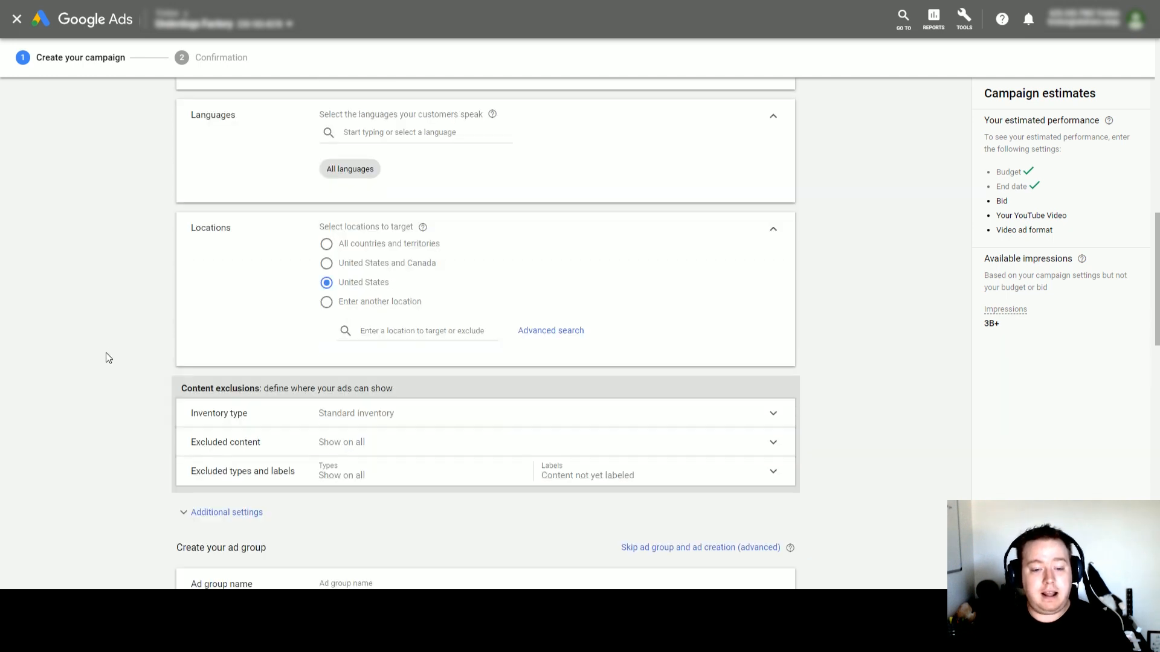
{"action": "left_click", "coordinate": [326, 244]}
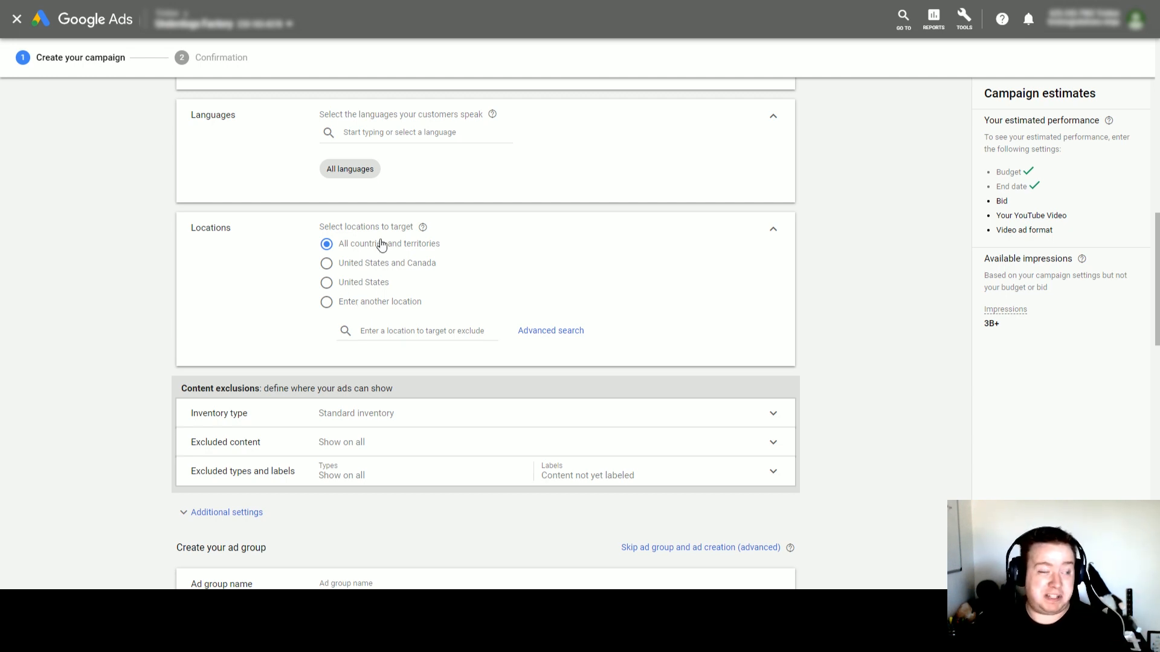
Step: Try targeting only the city of Boise, Idaho, and restore the location target to all countries and territories
{"action": "left_click", "coordinate": [370, 303]}
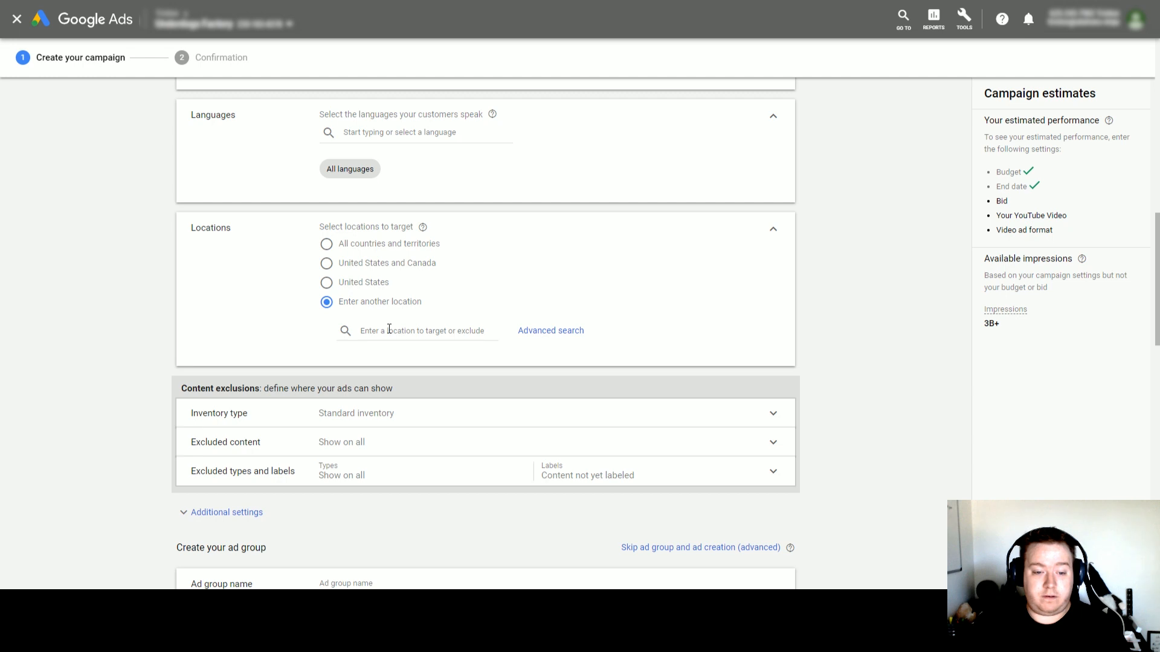
{"action": "type", "text": "Coise"}
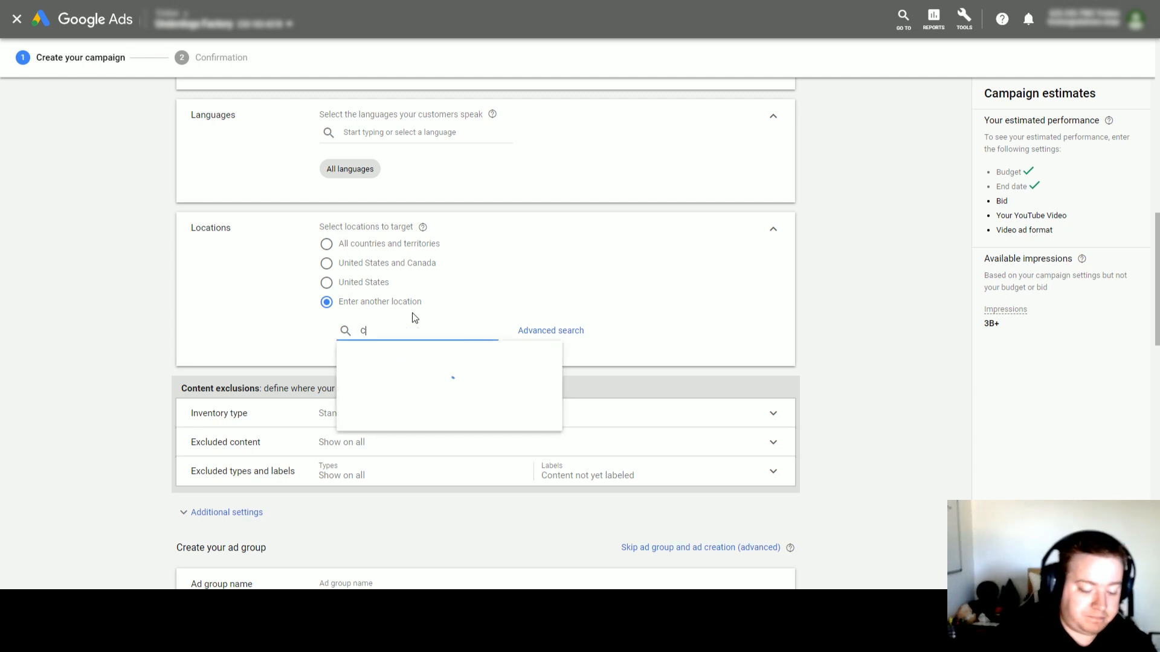
{"action": "key", "text": "BackSpace"}
{"action": "key", "text": "BackSpace"}
{"action": "key", "text": "BackSpace"}
{"action": "key", "text": "BackSpace"}
{"action": "key", "text": "BackSpace"}
{"action": "key", "text": "BackSpace"}
{"action": "type", "text": "B"}
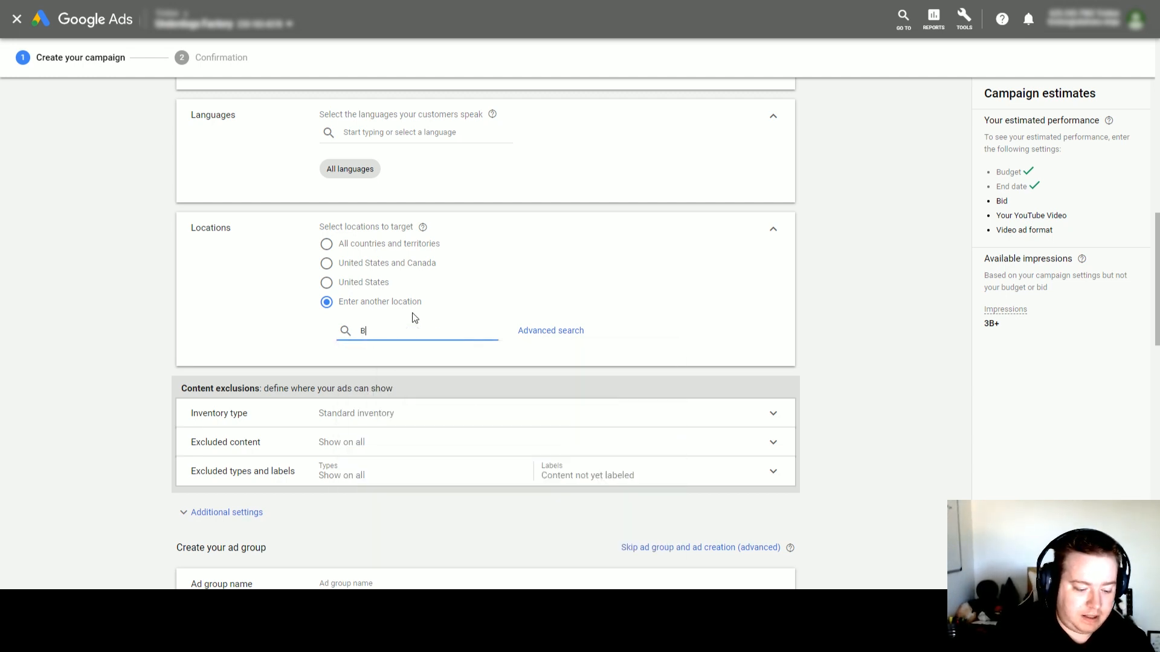
{"action": "type", "text": "oise I"}
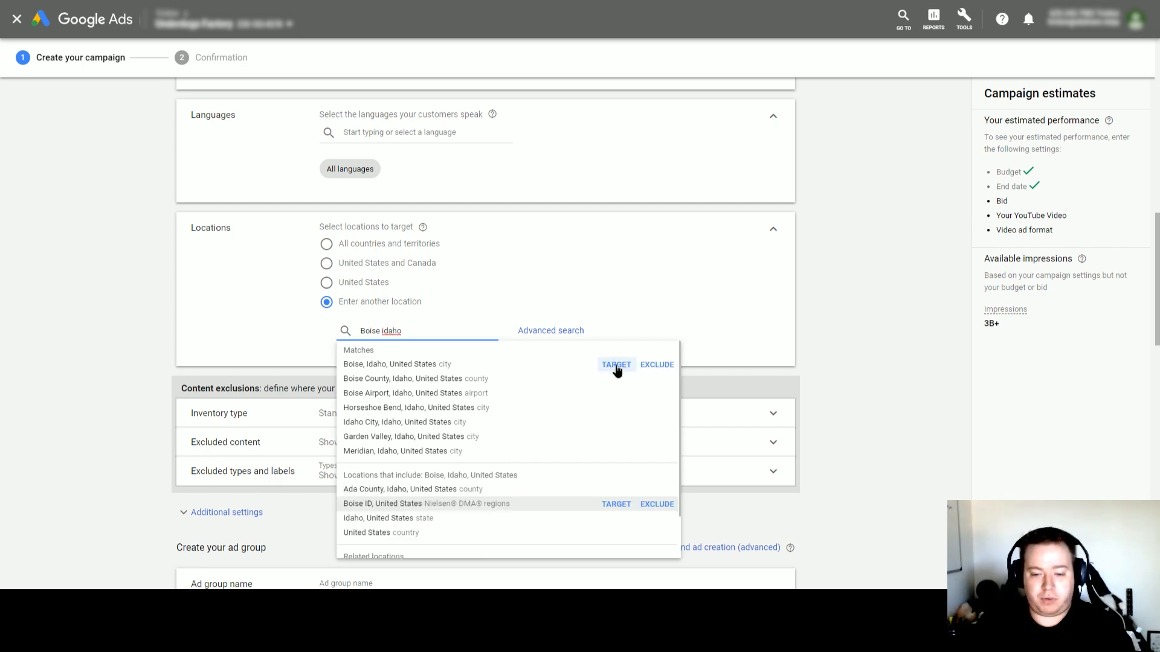
{"action": "left_click", "coordinate": [616, 365]}
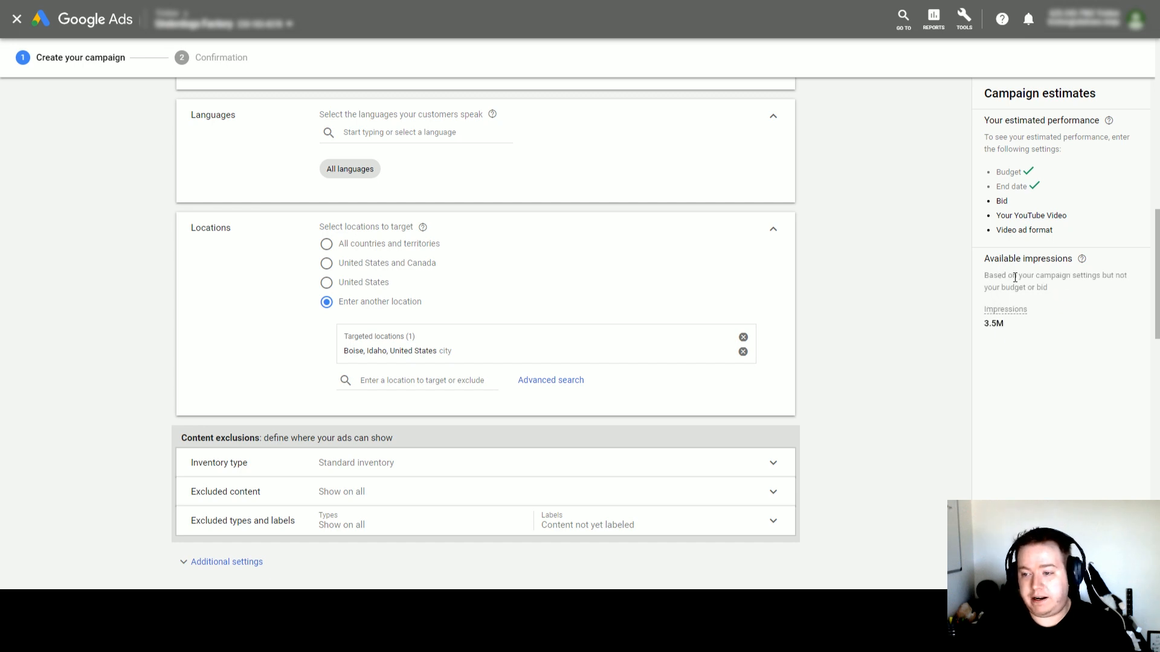
{"action": "left_click_drag", "start_coordinate": [1007, 326], "coordinate": [984, 324]}
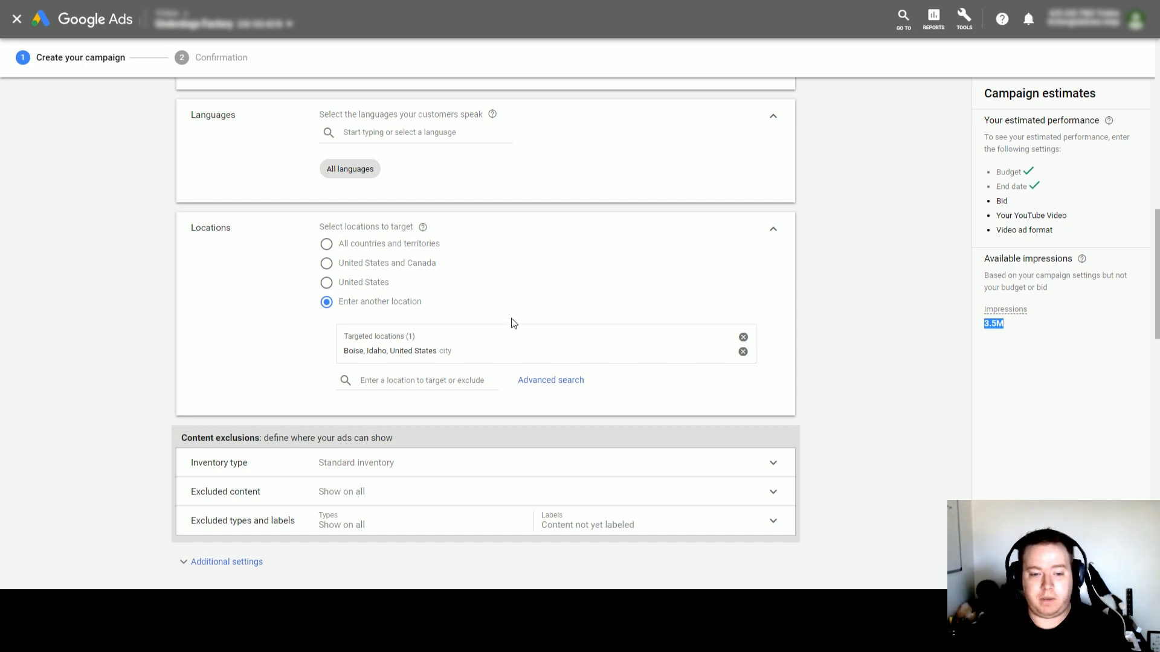
{"action": "left_click", "coordinate": [743, 351]}
{"action": "left_click", "coordinate": [327, 244]}
Step: Try the Expanded inventory type and set the campaign's content exclusions to Limited inventory
{"action": "scroll", "coordinate": [857, 284], "scroll_direction": "down", "scroll_amount": 2}
{"action": "scroll", "coordinate": [857, 285], "scroll_direction": "down", "scroll_amount": 1}
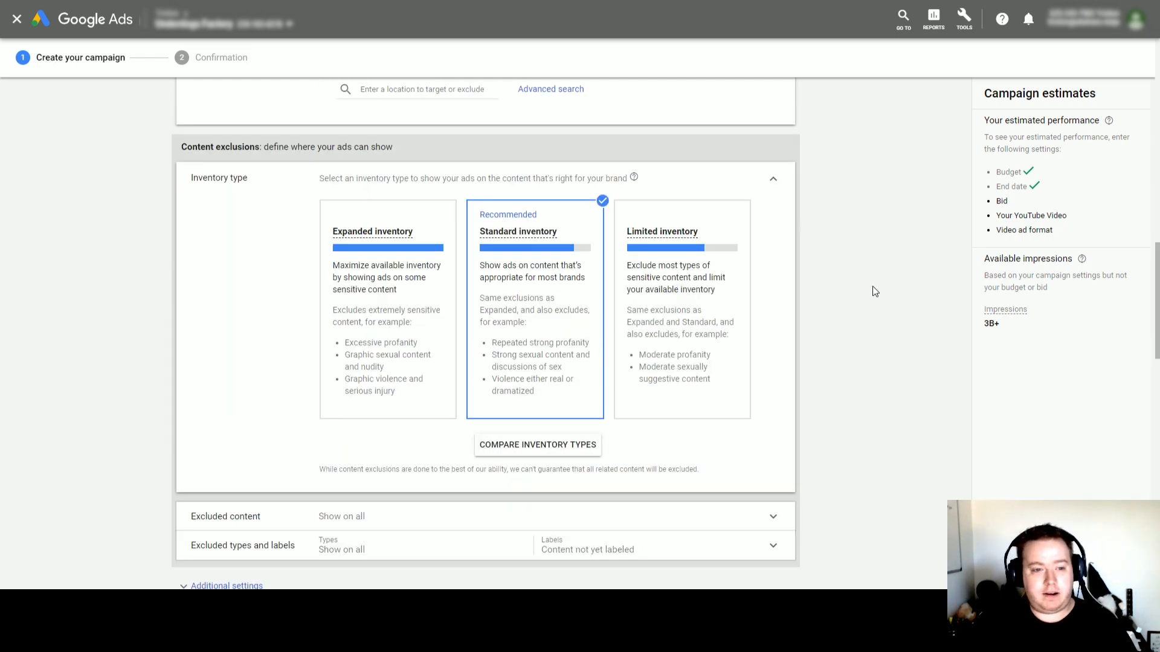
{"action": "scroll", "coordinate": [875, 292], "scroll_direction": "down", "scroll_amount": 1}
{"action": "scroll", "coordinate": [875, 292], "scroll_direction": "up", "scroll_amount": 1}
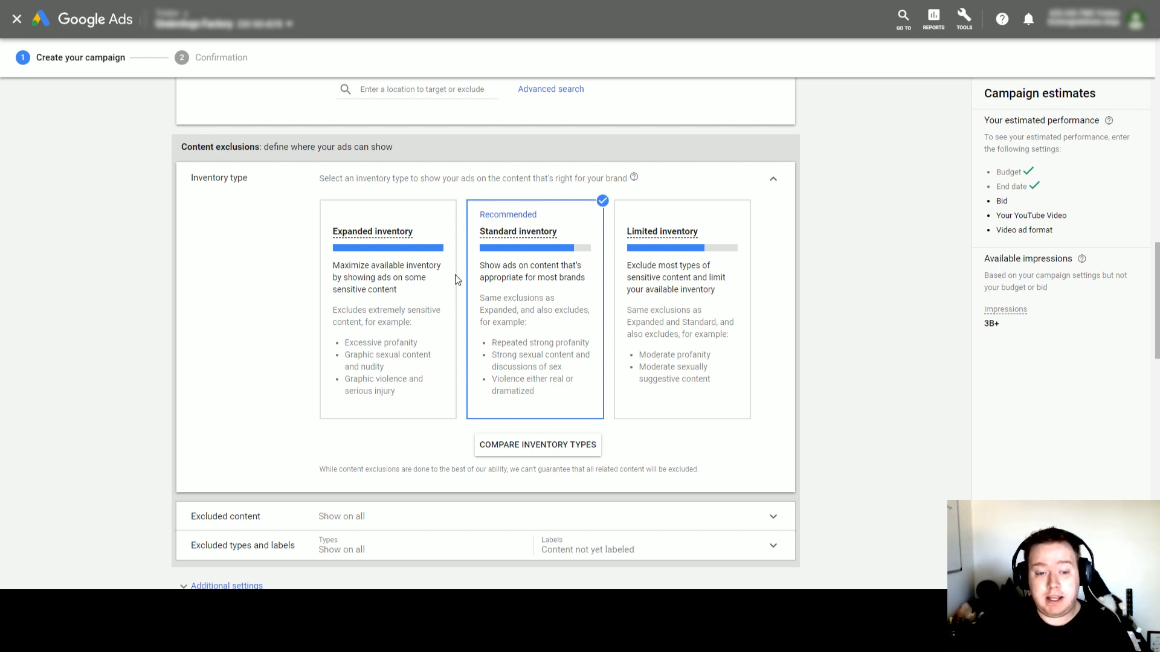
{"action": "left_click", "coordinate": [381, 290]}
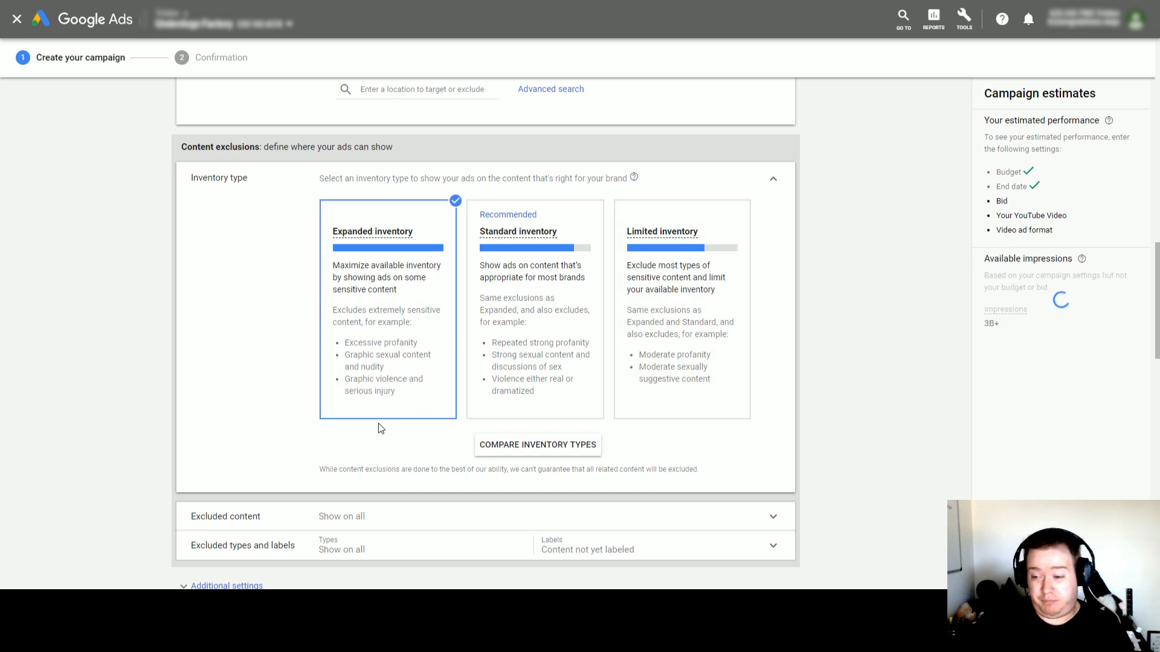
{"action": "left_click", "coordinate": [687, 323]}
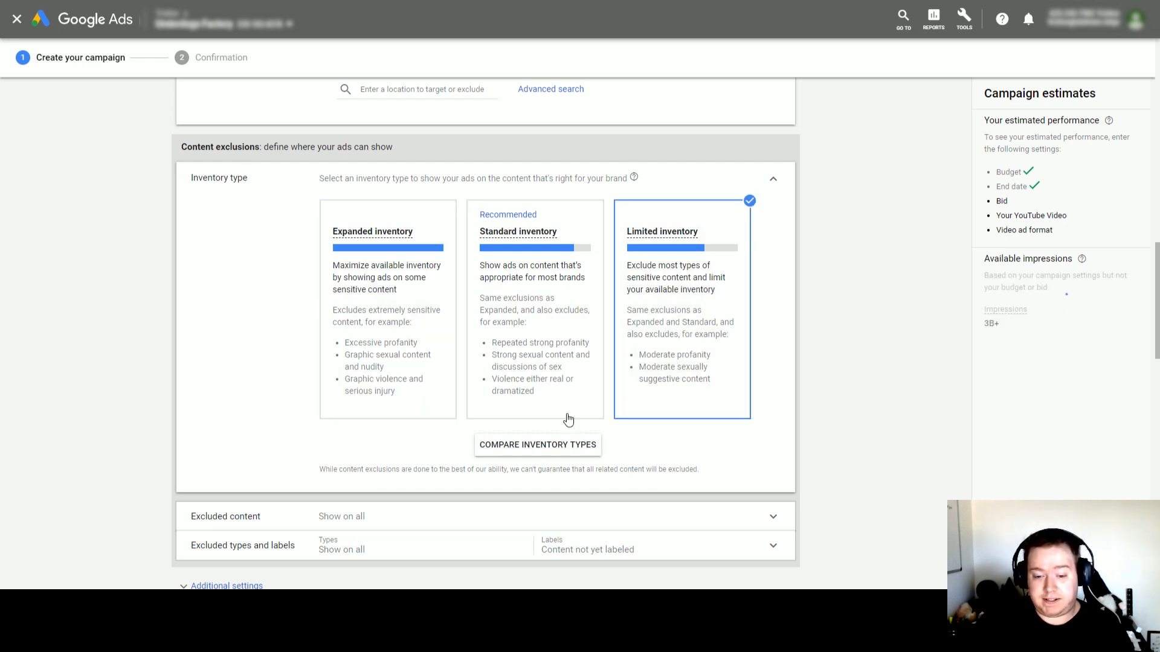
Step: Exclude all five sensitive content categories, from Tragedy and conflict through Profanity & rough language
{"action": "scroll", "coordinate": [728, 465], "scroll_direction": "down", "scroll_amount": 4}
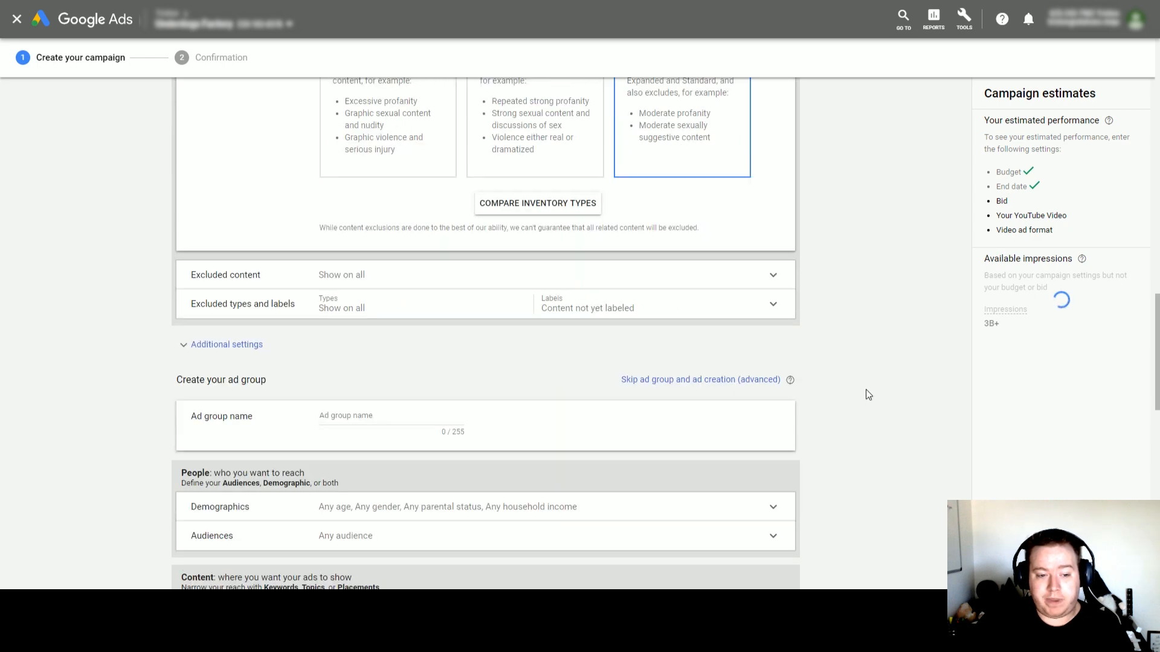
{"action": "left_click", "coordinate": [773, 276]}
{"action": "scroll", "coordinate": [940, 386], "scroll_direction": "down", "scroll_amount": 2}
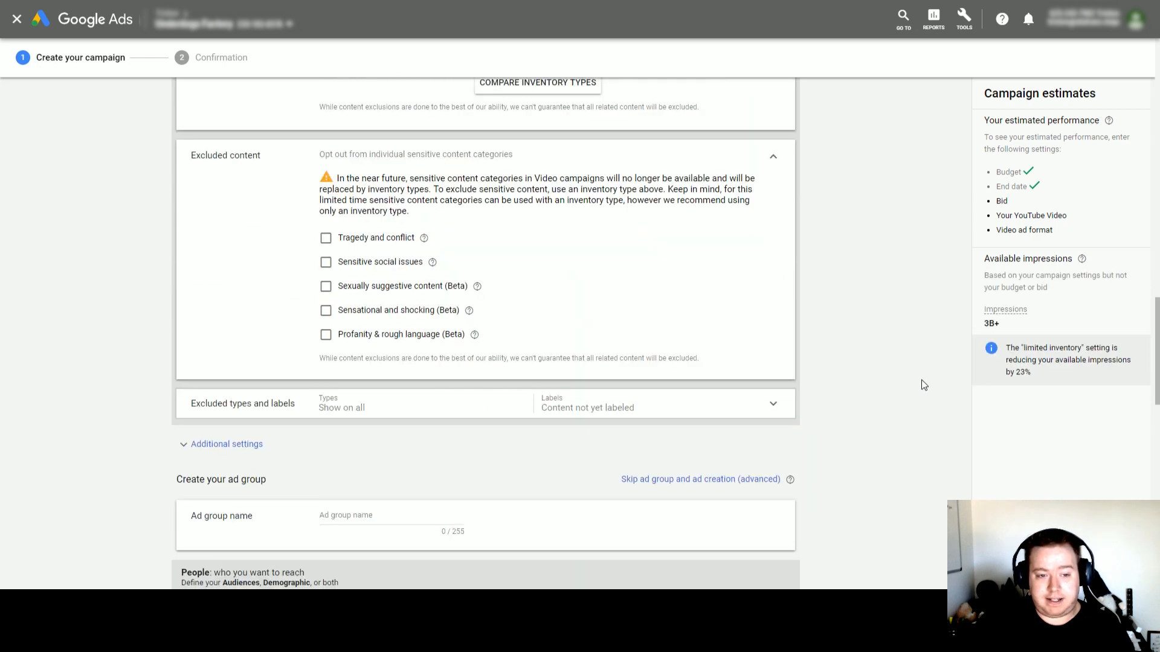
{"action": "left_click", "coordinate": [326, 241]}
{"action": "left_click", "coordinate": [326, 265]}
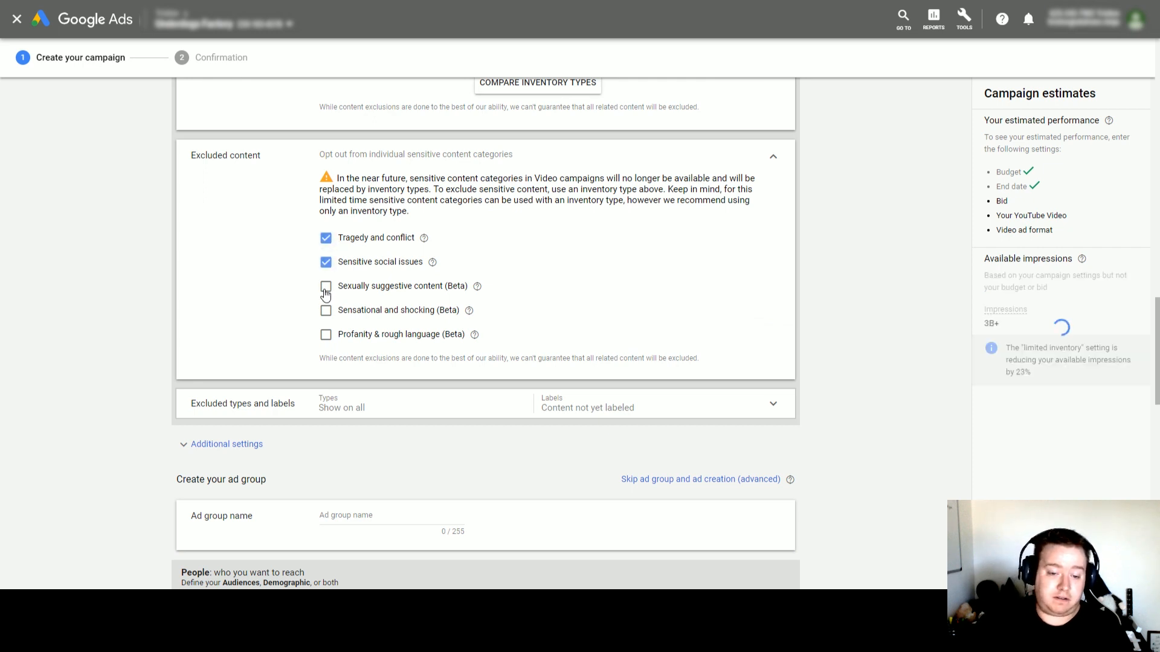
{"action": "left_click", "coordinate": [325, 288]}
{"action": "left_click", "coordinate": [326, 311]}
{"action": "left_click", "coordinate": [325, 335]}
Step: Exclude embedded videos and live streaming videos, leaving the DL-MA: Mature audiences label not excluded after trying it
{"action": "scroll", "coordinate": [893, 415], "scroll_direction": "down", "scroll_amount": 2}
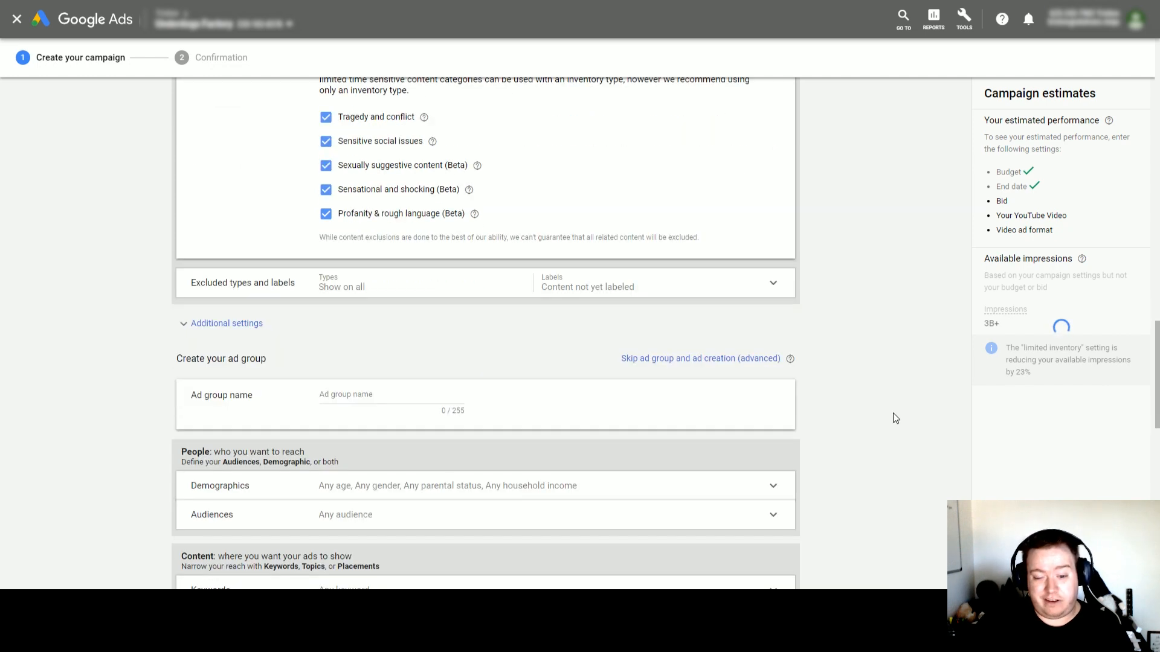
{"action": "left_click", "coordinate": [595, 293]}
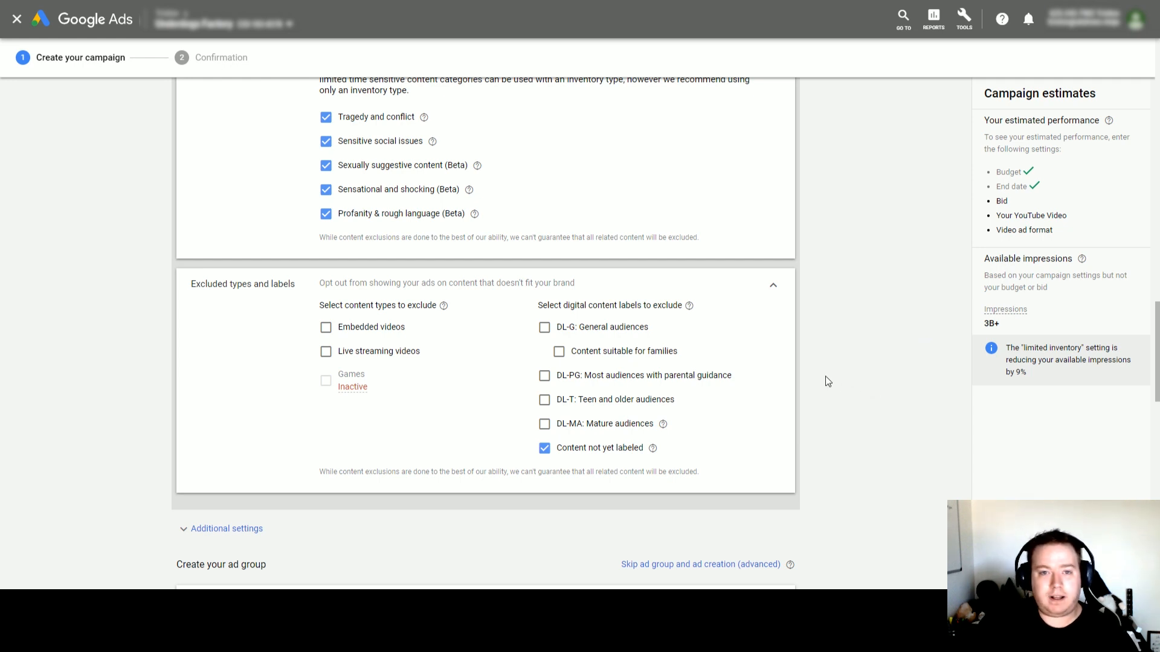
{"action": "left_click", "coordinate": [544, 425]}
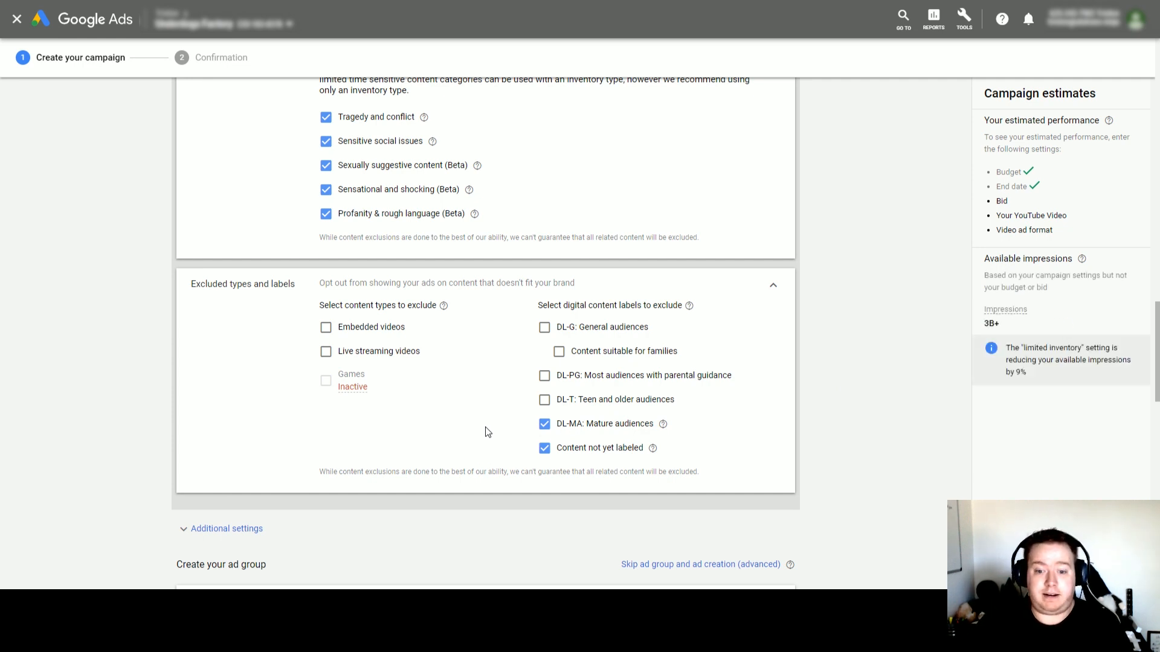
{"action": "left_click", "coordinate": [543, 426]}
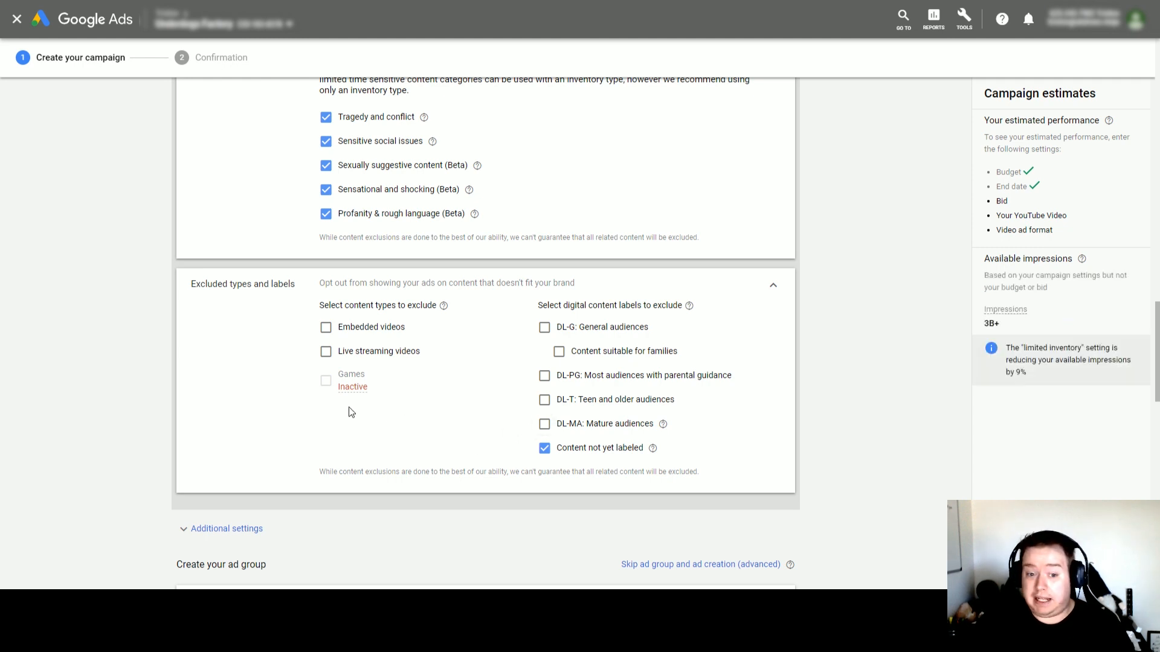
{"action": "left_click", "coordinate": [326, 328]}
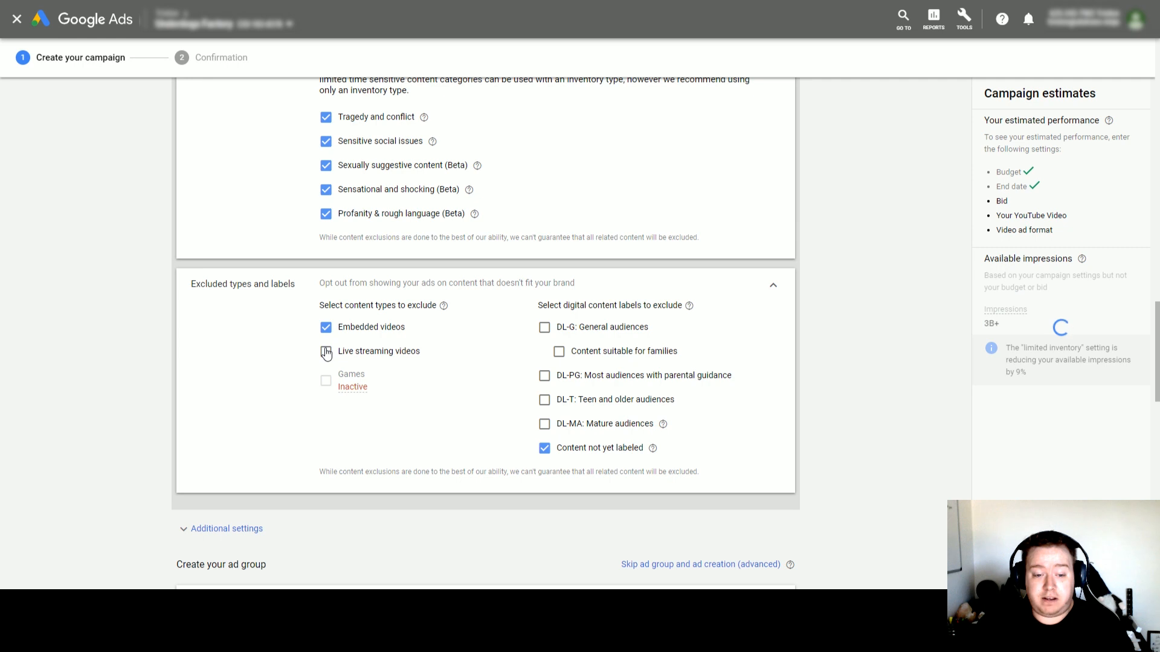
{"action": "left_click", "coordinate": [326, 352]}
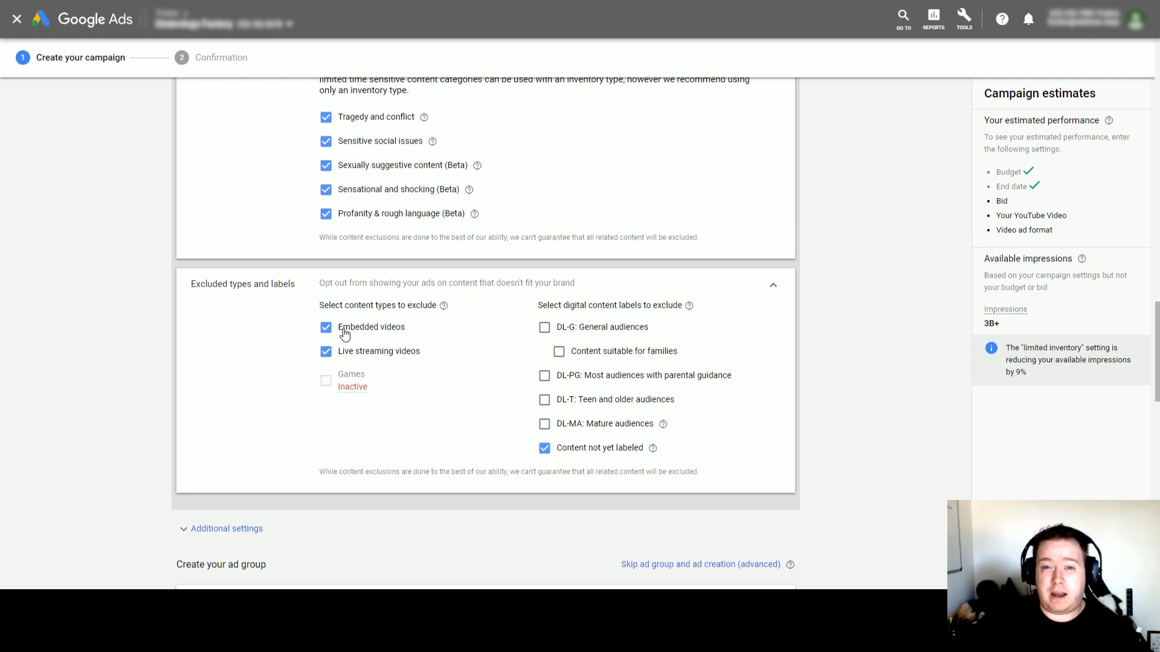
{"action": "scroll", "coordinate": [344, 334], "scroll_direction": "down", "scroll_amount": 2}
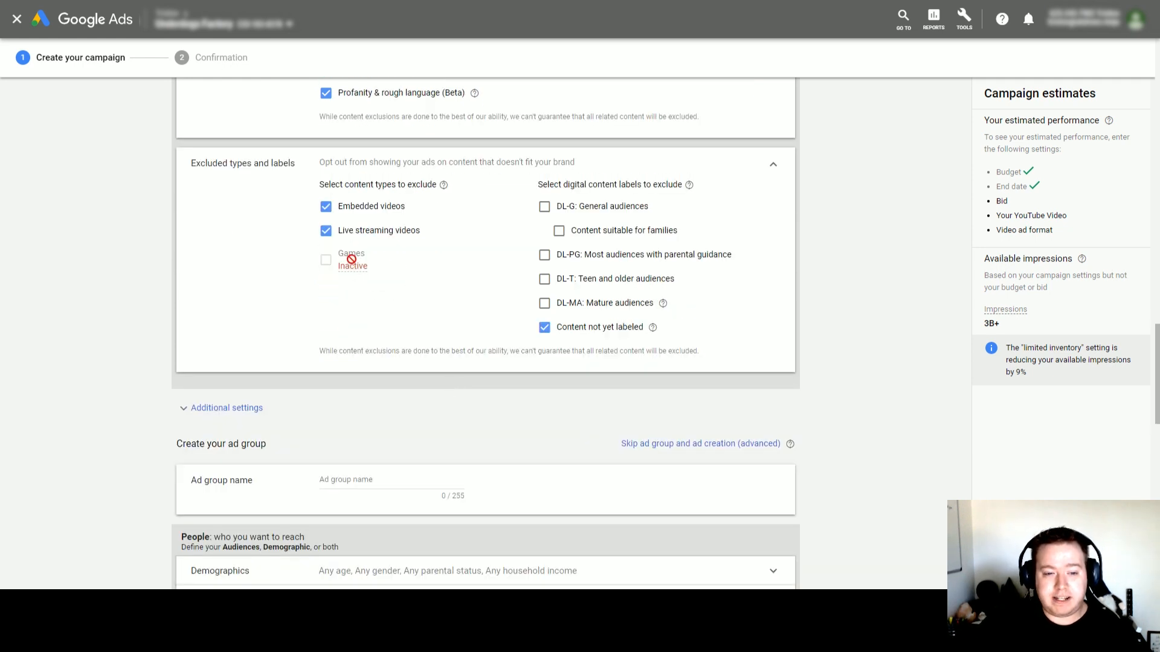
{"action": "mouse_move", "coordinate": [350, 274]}
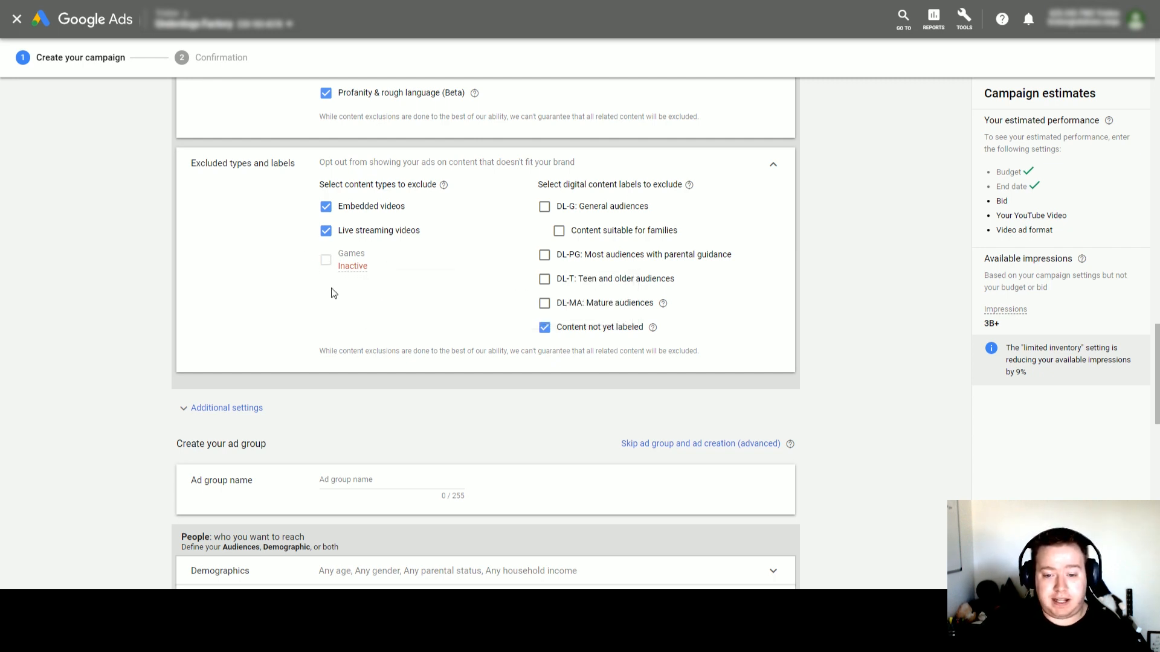
Step: Set specific device targeting in the campaign's additional settings and exclude TV screens
{"action": "scroll", "coordinate": [396, 308], "scroll_direction": "down", "scroll_amount": 3}
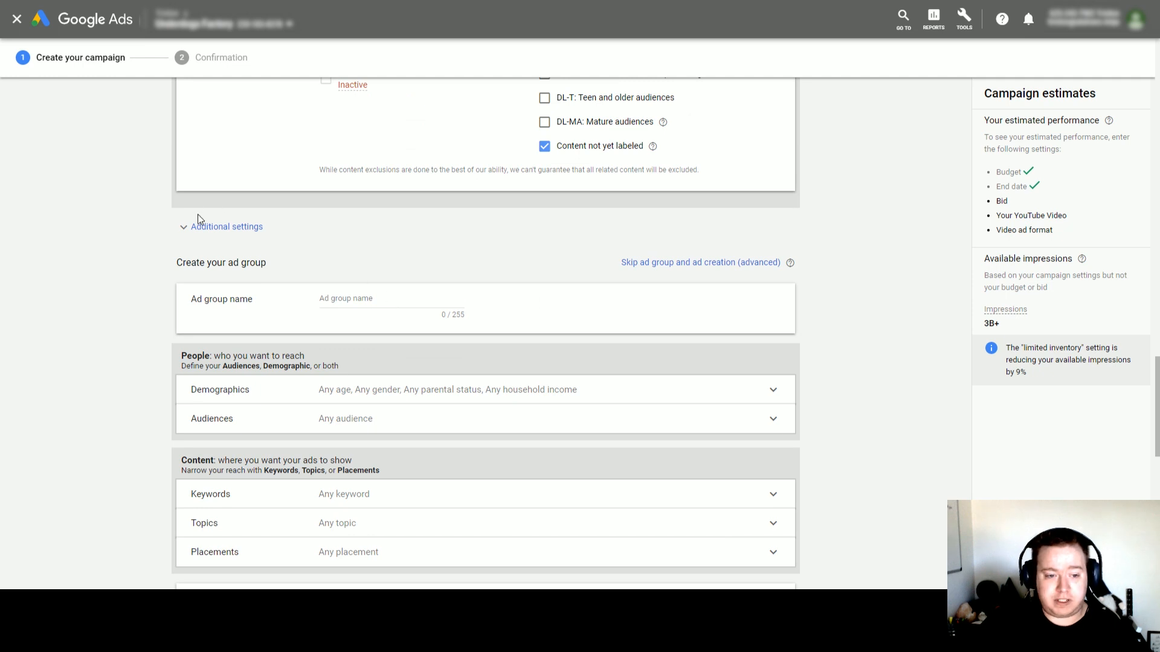
{"action": "left_click", "coordinate": [219, 227]}
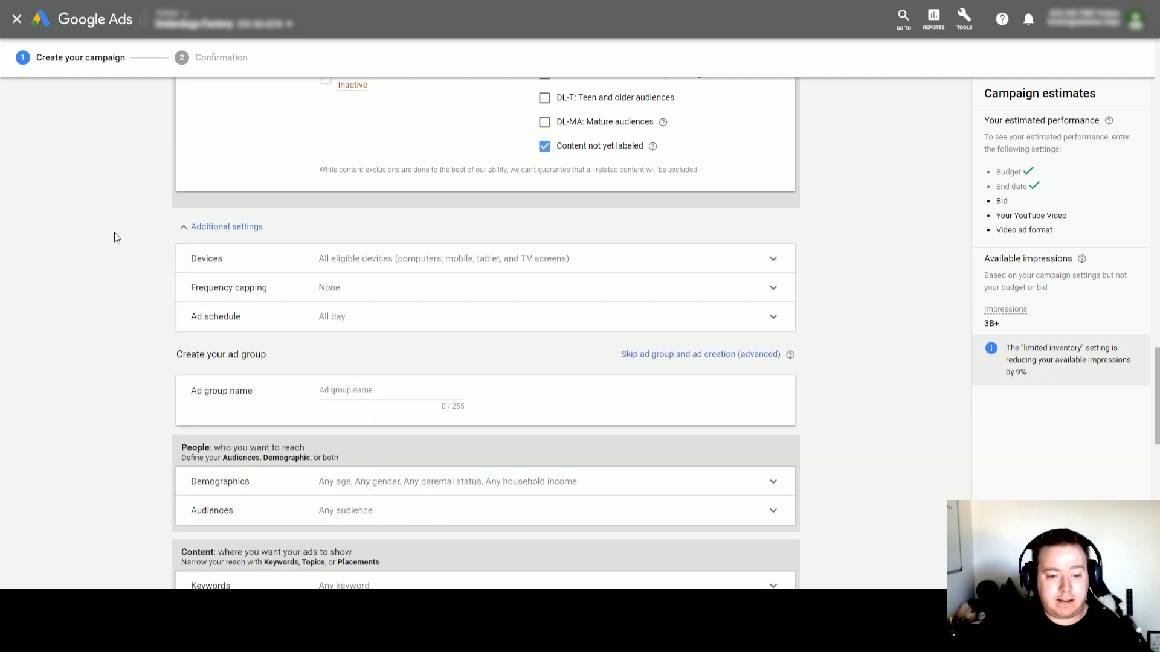
{"action": "left_click", "coordinate": [378, 261]}
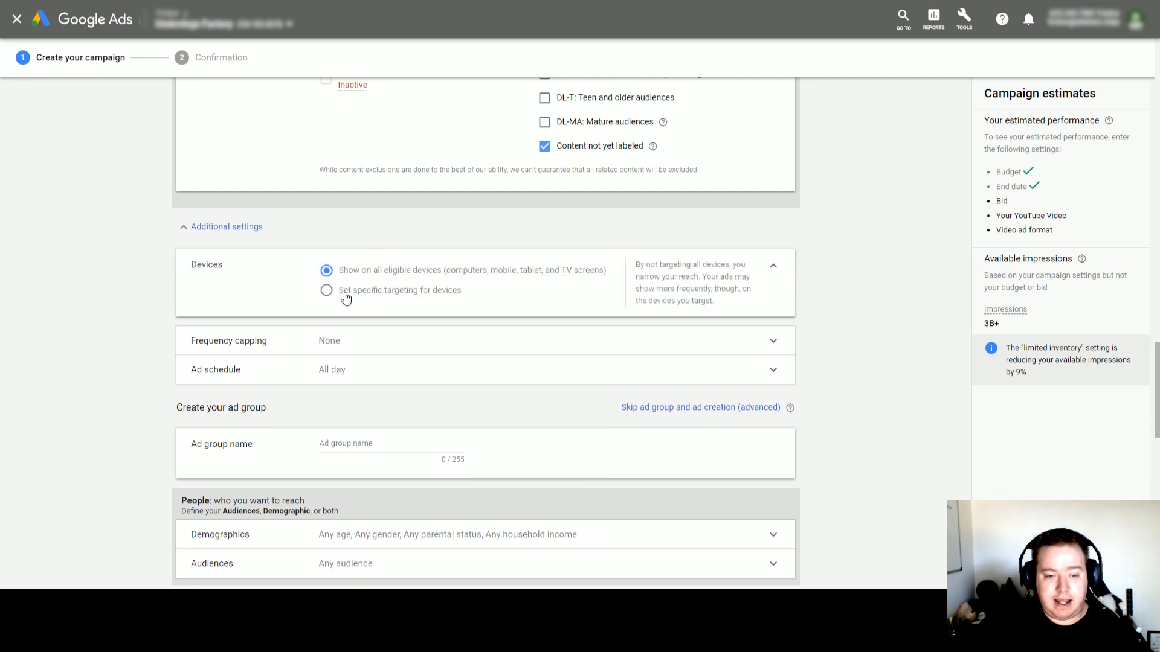
{"action": "left_click", "coordinate": [327, 291]}
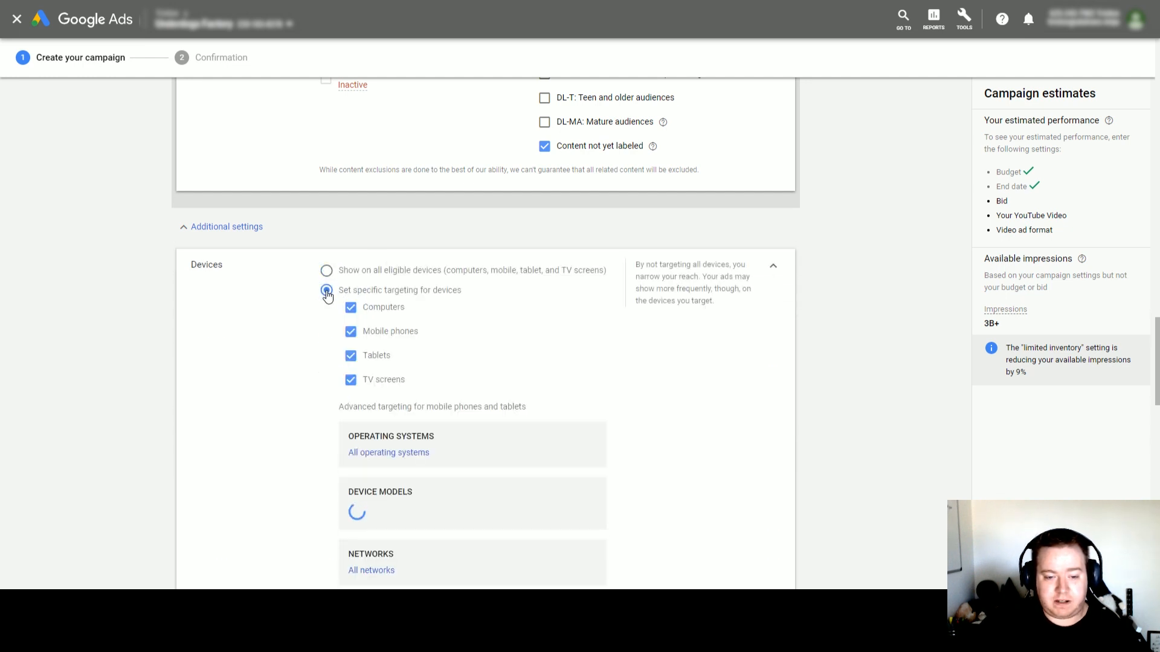
{"action": "left_click", "coordinate": [350, 381]}
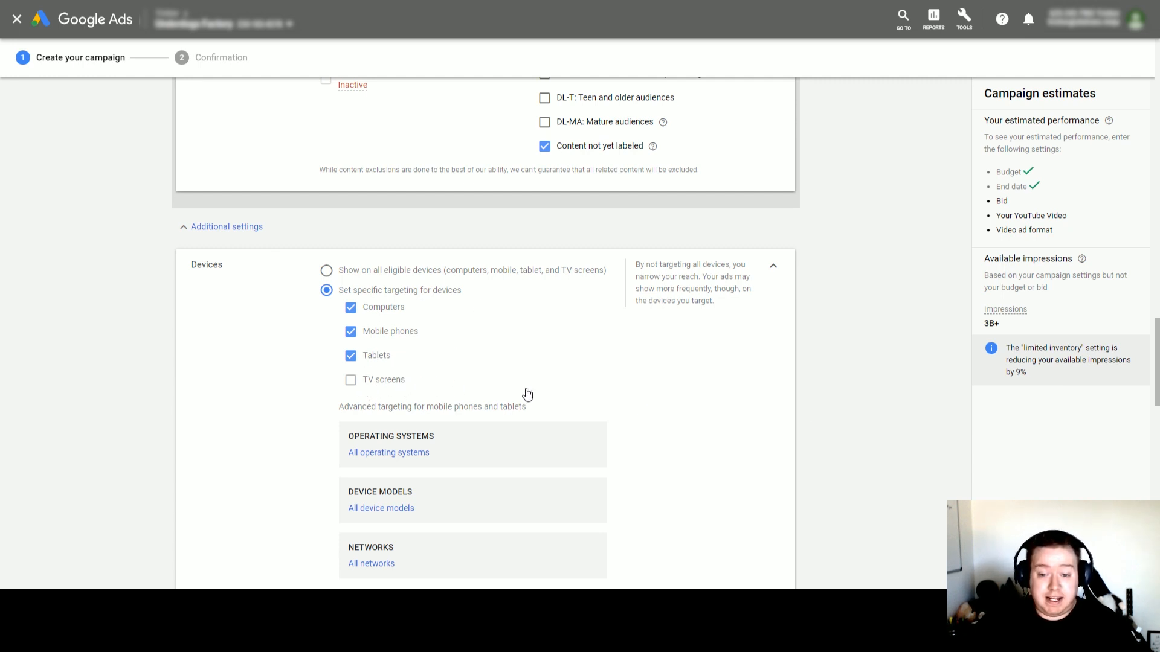
Step: Name the ad group Test Group 1
{"action": "scroll", "coordinate": [872, 414], "scroll_direction": "down", "scroll_amount": 6}
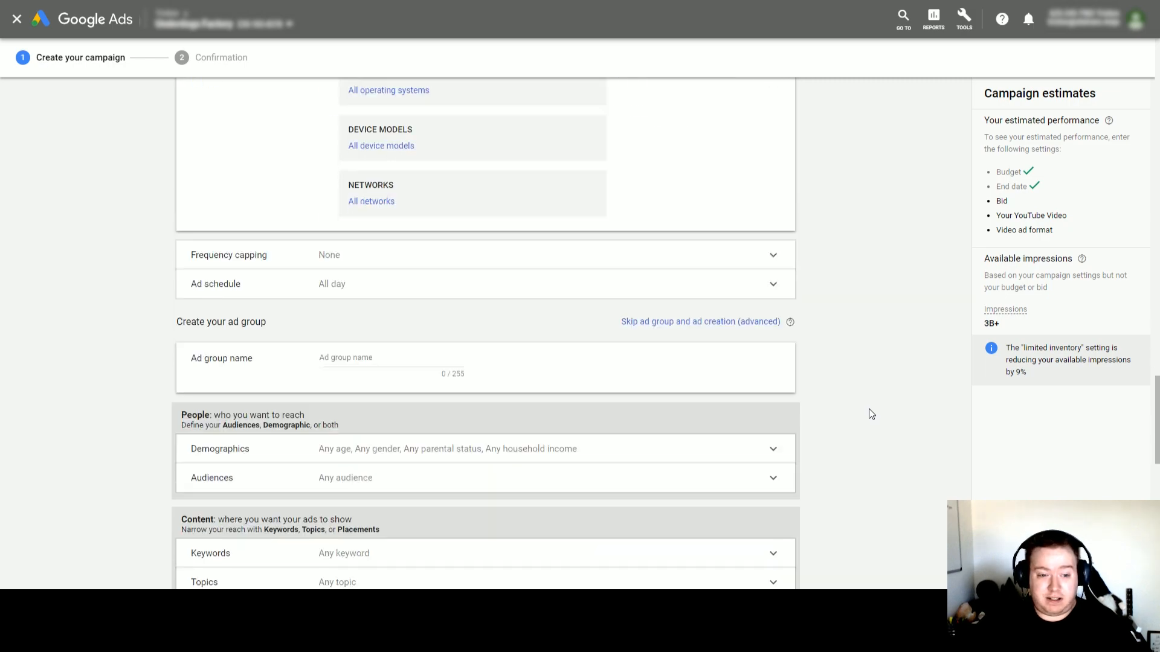
{"action": "scroll", "coordinate": [872, 414], "scroll_direction": "down", "scroll_amount": 1}
{"action": "scroll", "coordinate": [536, 349], "scroll_direction": "up", "scroll_amount": 20}
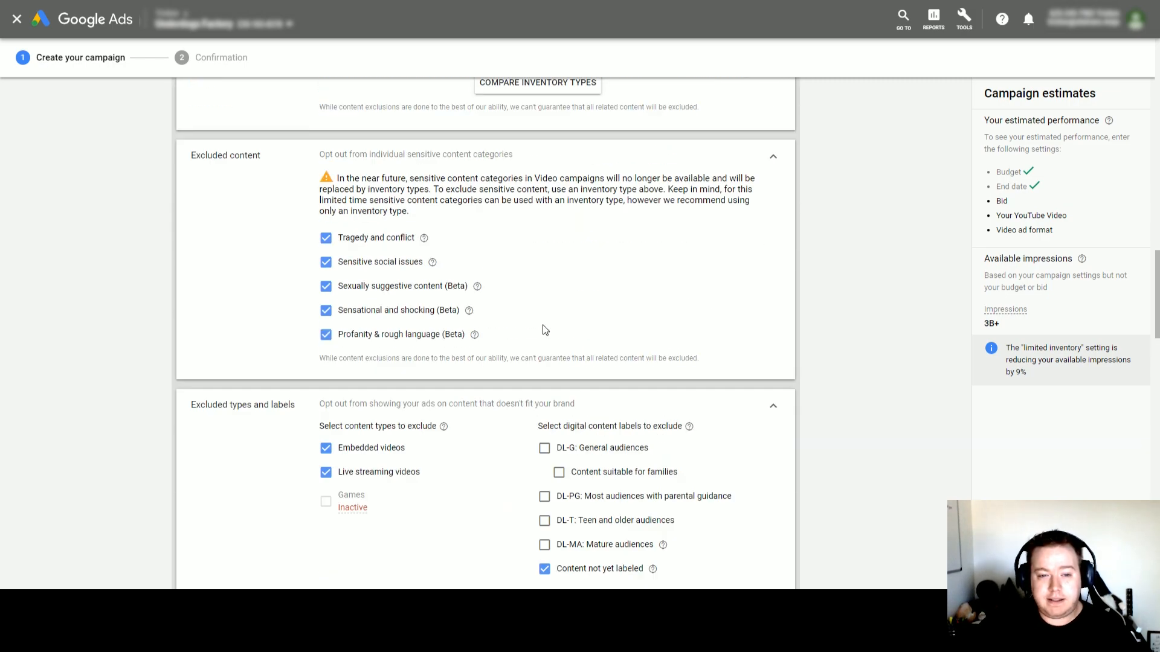
{"action": "scroll", "coordinate": [546, 326], "scroll_direction": "up", "scroll_amount": 3}
{"action": "scroll", "coordinate": [547, 324], "scroll_direction": "down", "scroll_amount": 17}
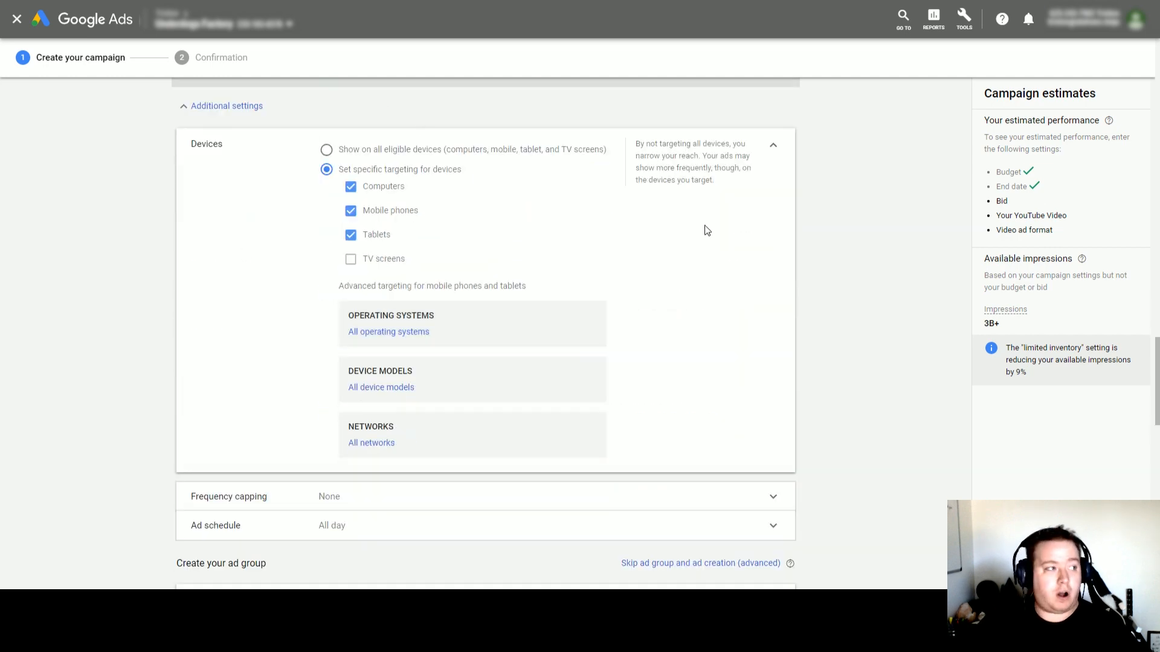
{"action": "scroll", "coordinate": [707, 230], "scroll_direction": "down", "scroll_amount": 6}
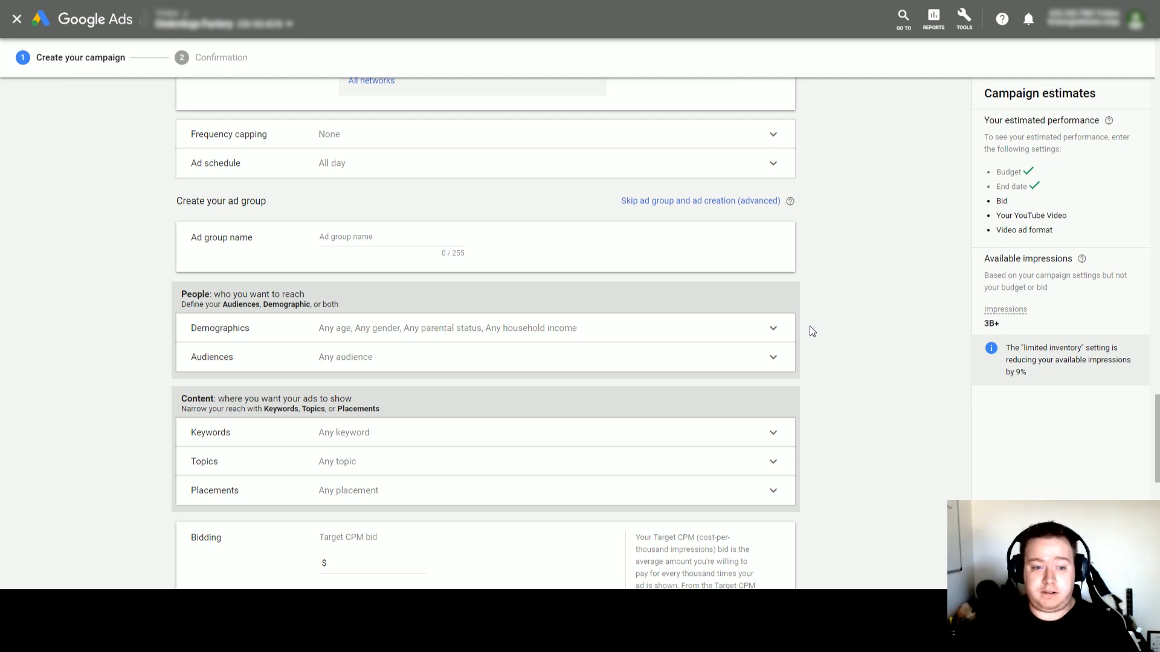
{"action": "left_click", "coordinate": [418, 237]}
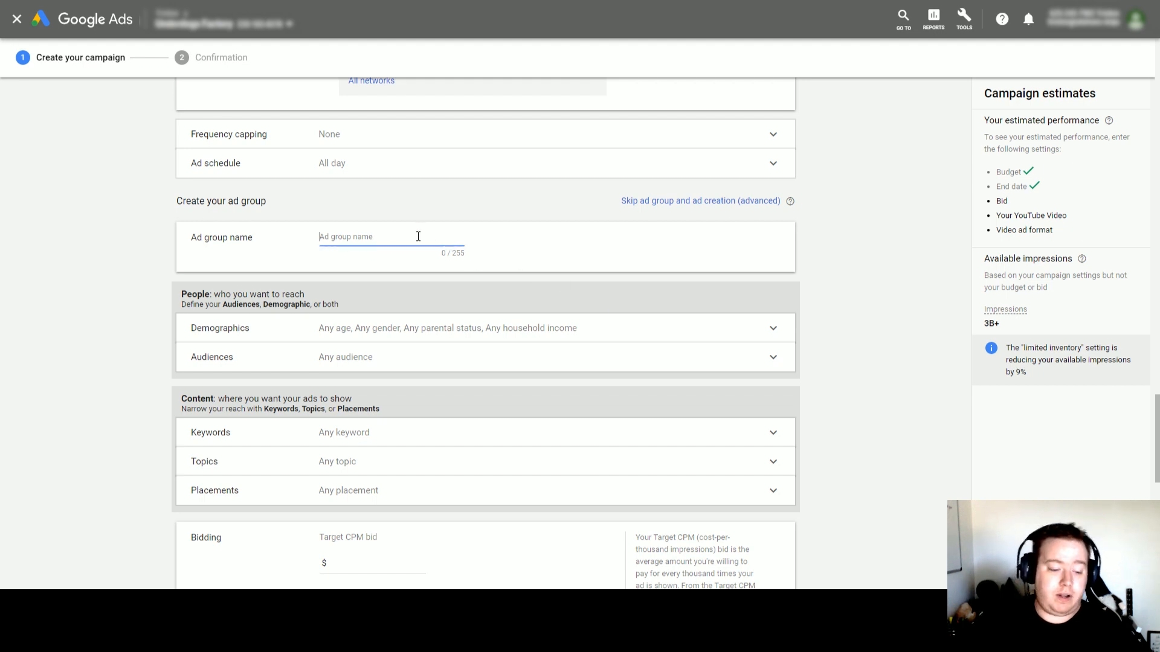
{"action": "type", "text": "Test Gour"}
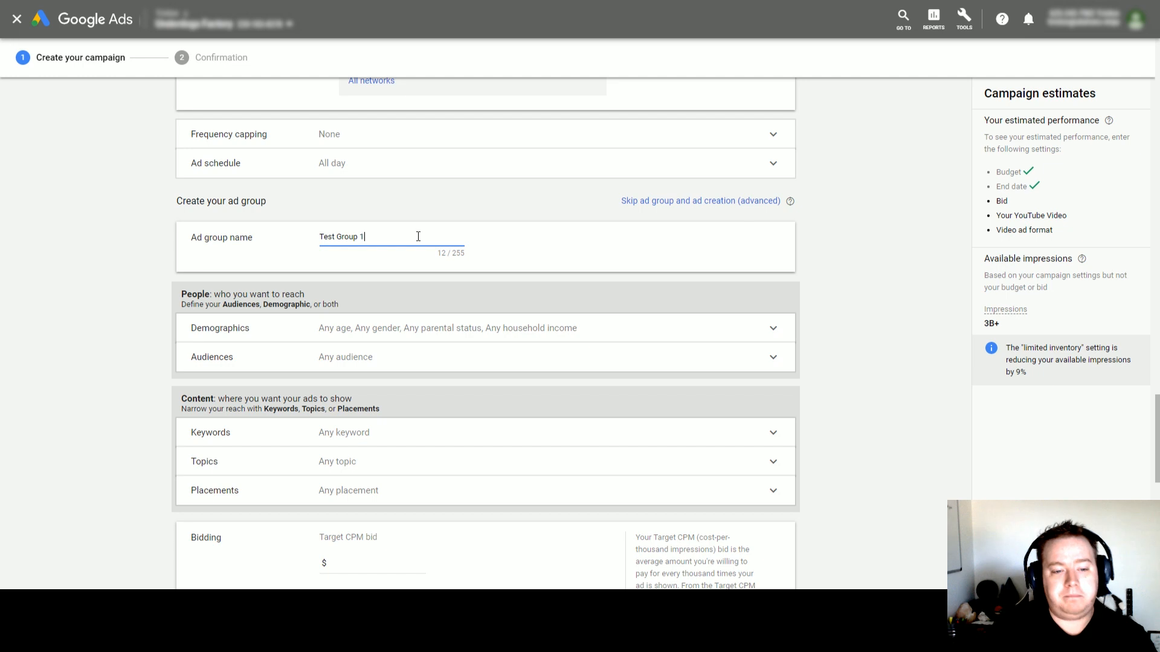
Step: Limit the ad group's demographics to ages 18 - 24 and 25 - 34 by excluding all other age ranges and Unknown
{"action": "scroll", "coordinate": [468, 252], "scroll_direction": "down", "scroll_amount": 2}
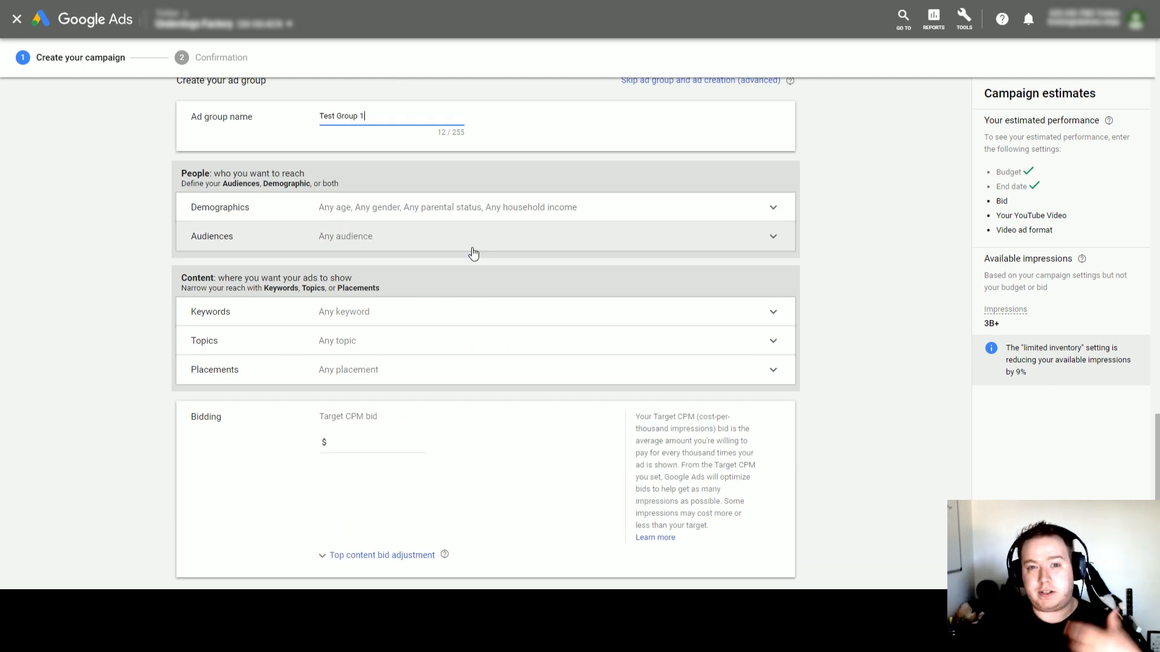
{"action": "left_click", "coordinate": [609, 217]}
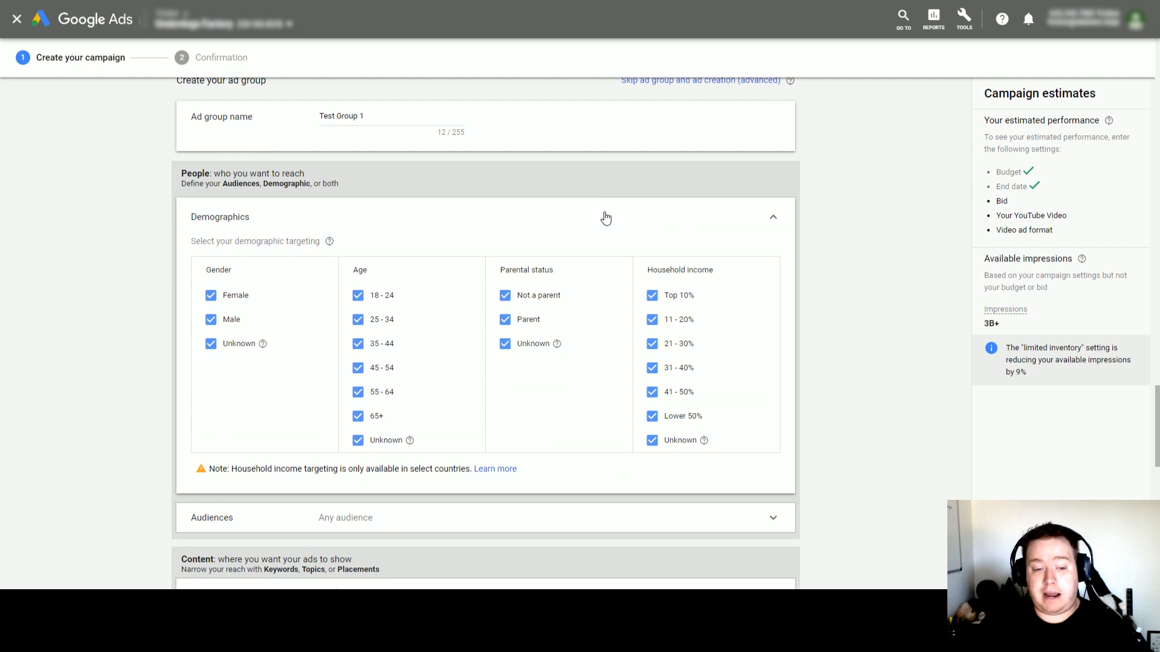
{"action": "left_click", "coordinate": [358, 370]}
{"action": "left_click", "coordinate": [358, 393]}
{"action": "left_click", "coordinate": [357, 417]}
{"action": "left_click", "coordinate": [358, 440]}
{"action": "left_click", "coordinate": [358, 346]}
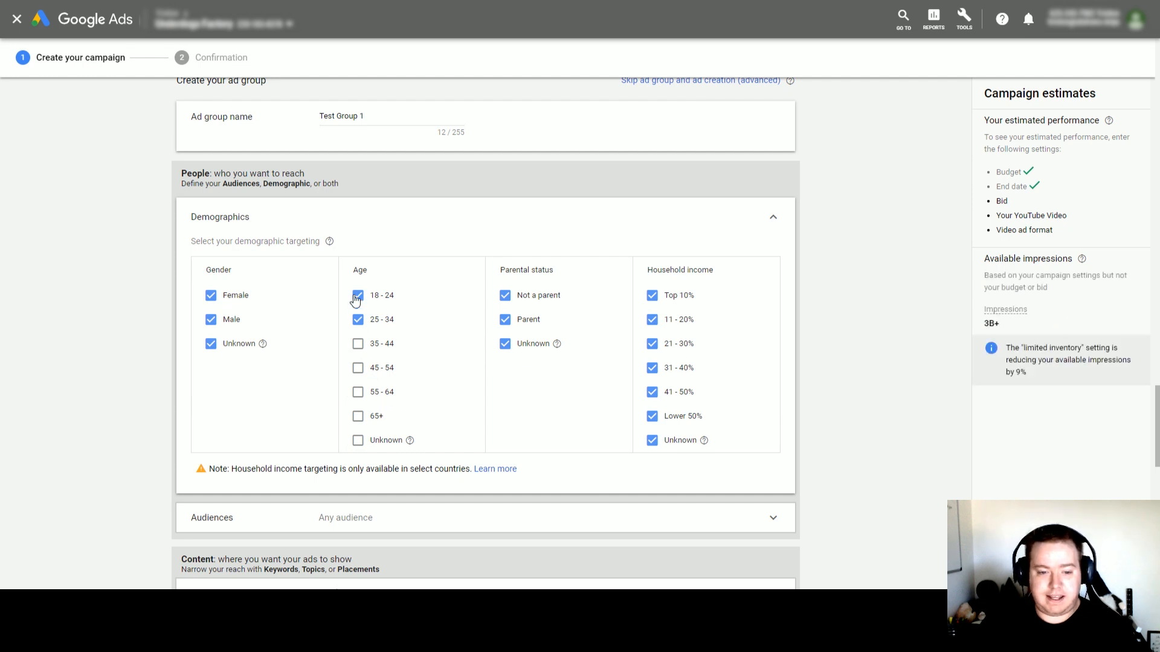
Step: Search the ad group's audiences for "minecraft", look over the matching segments, and clear the search
{"action": "scroll", "coordinate": [691, 351], "scroll_direction": "down", "scroll_amount": 3}
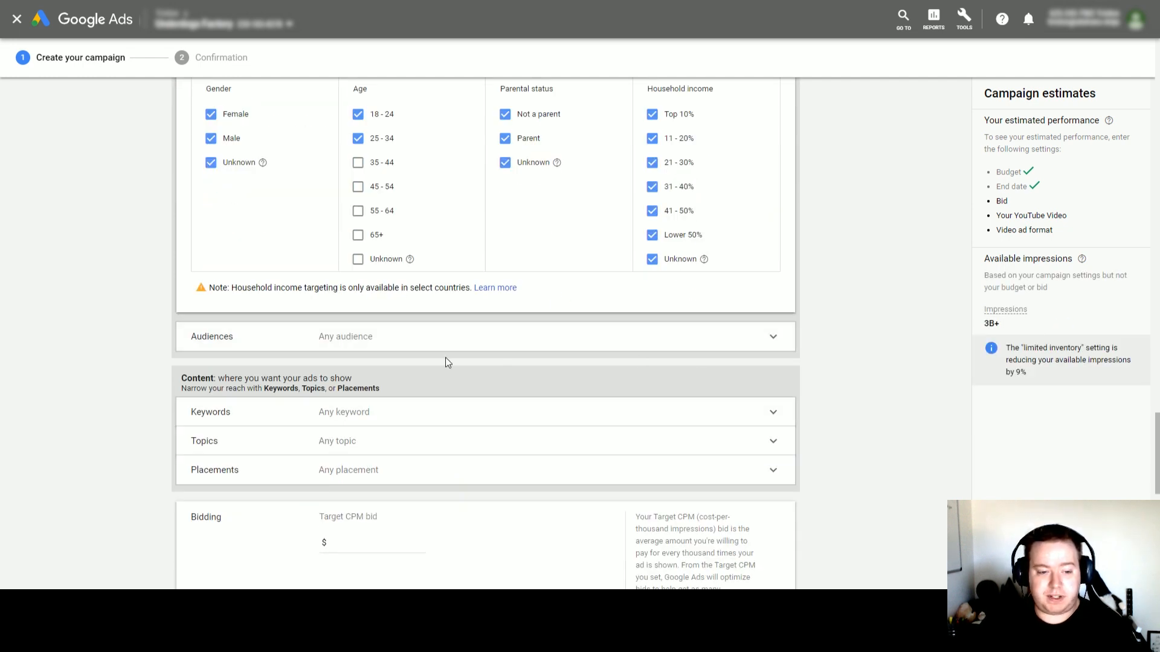
{"action": "left_click", "coordinate": [376, 345]}
{"action": "scroll", "coordinate": [97, 363], "scroll_direction": "down", "scroll_amount": 3}
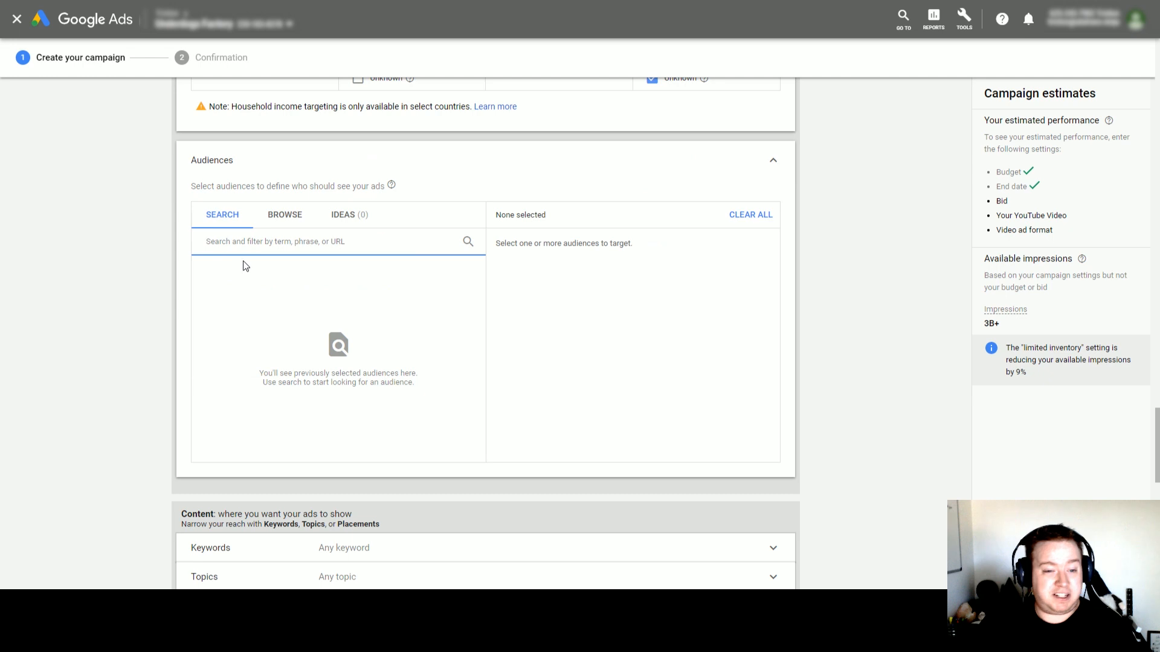
{"action": "scroll", "coordinate": [154, 318], "scroll_direction": "down", "scroll_amount": 2}
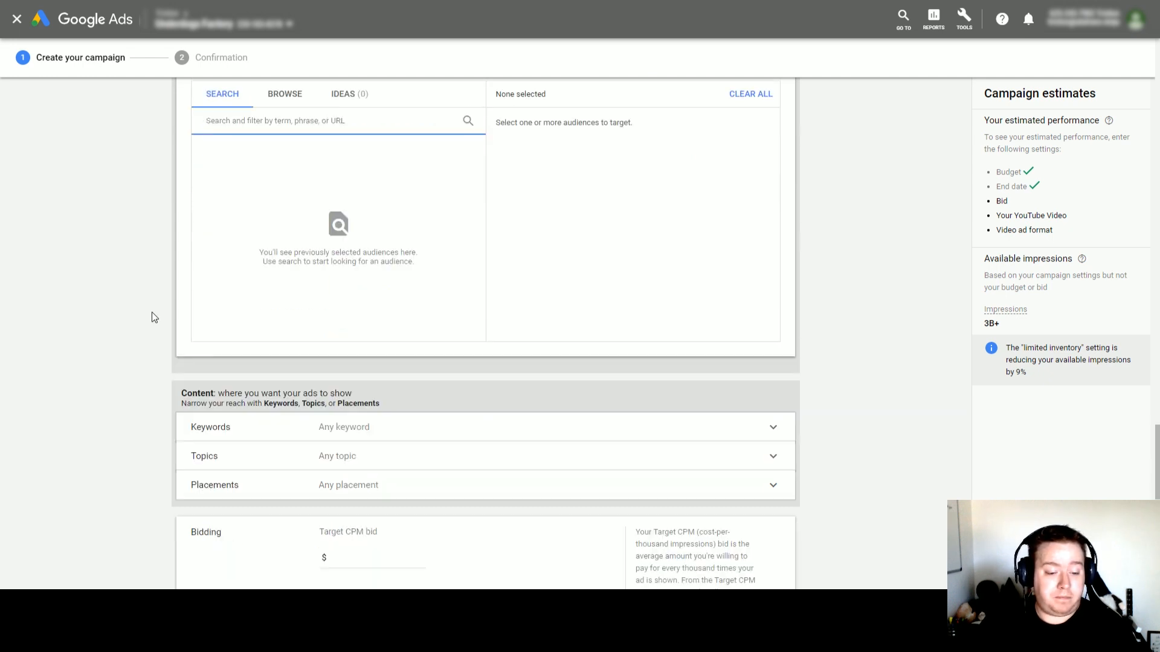
{"action": "scroll", "coordinate": [154, 317], "scroll_direction": "up", "scroll_amount": 2}
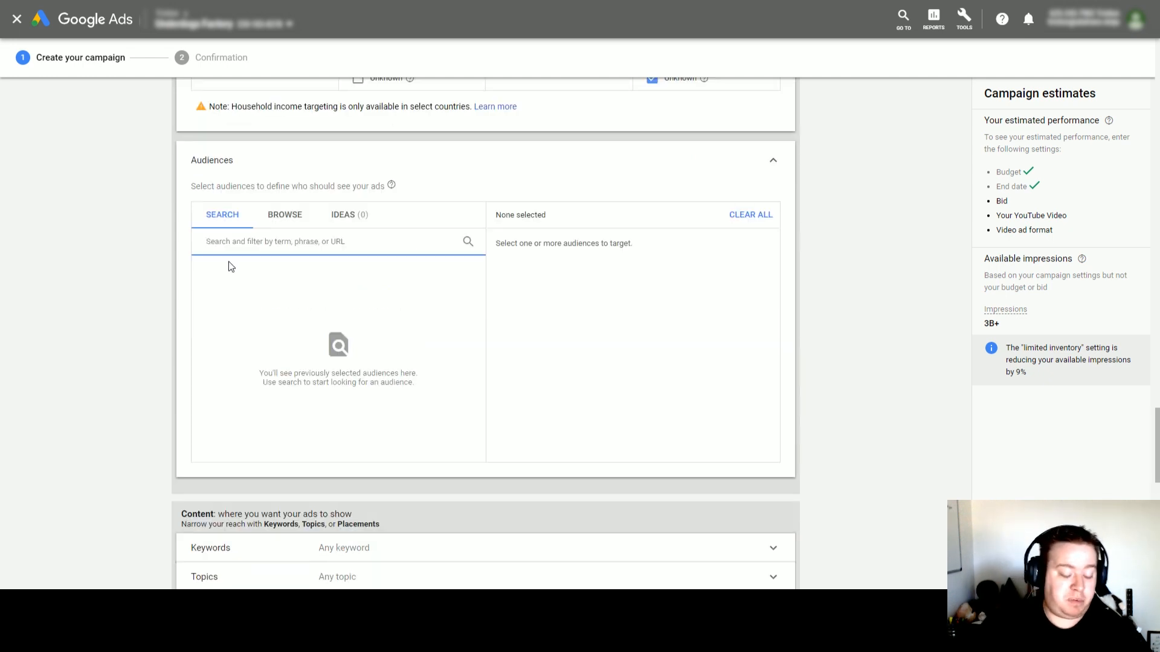
{"action": "type", "text": "minecra"}
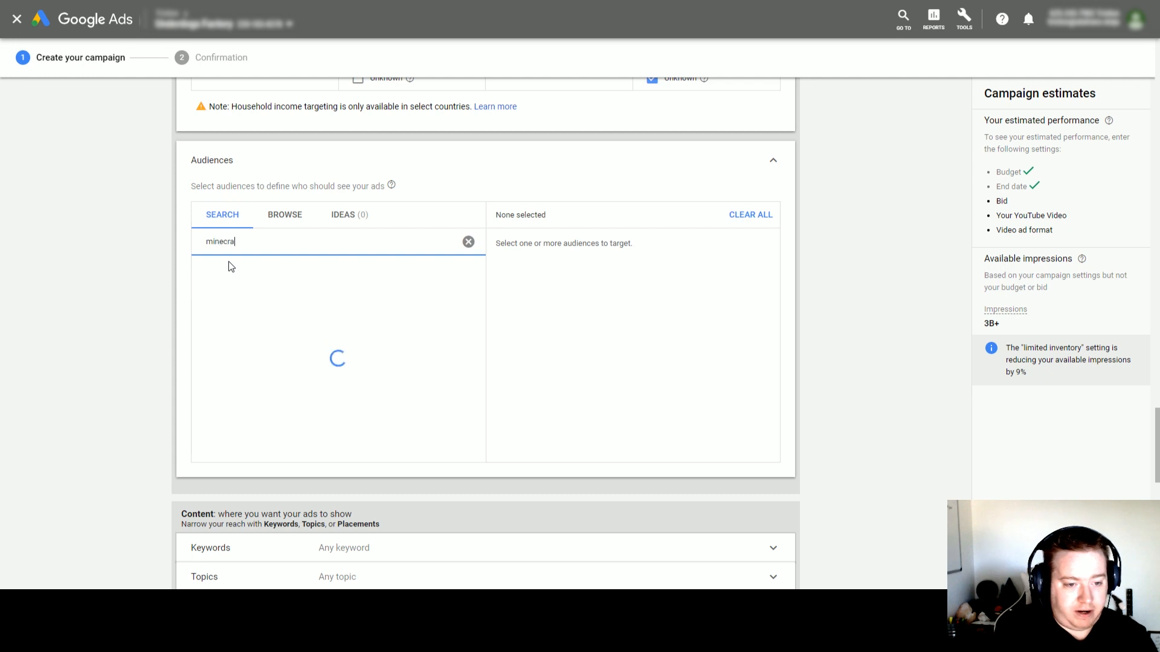
{"action": "type", "text": "ft"}
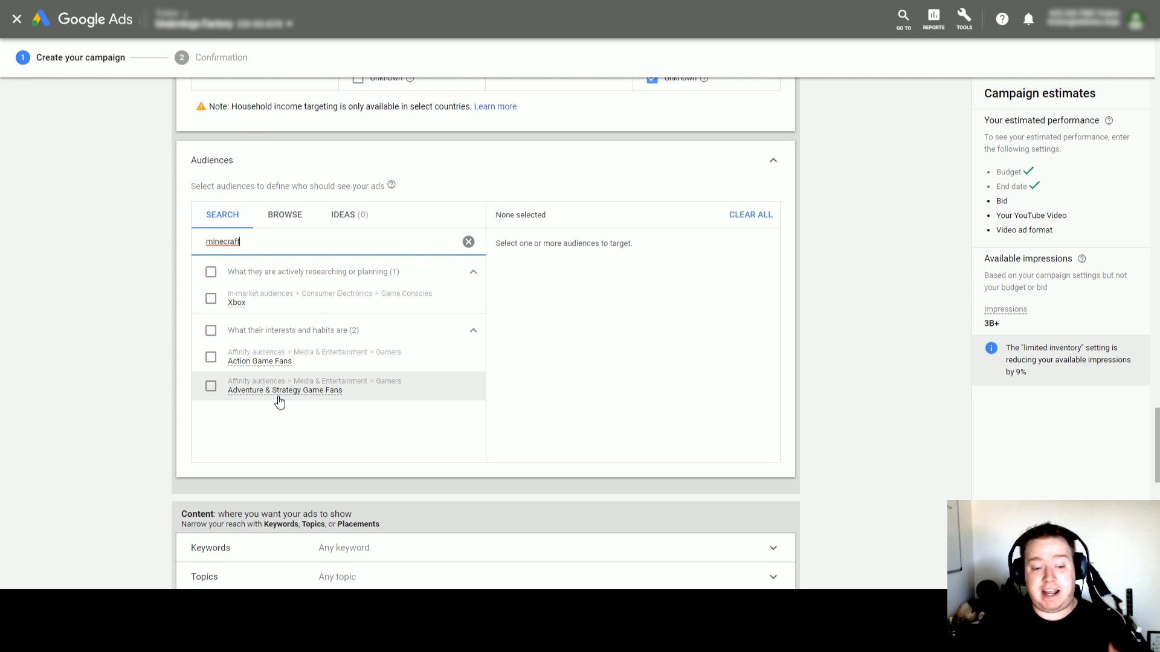
{"action": "left_click", "coordinate": [468, 242]}
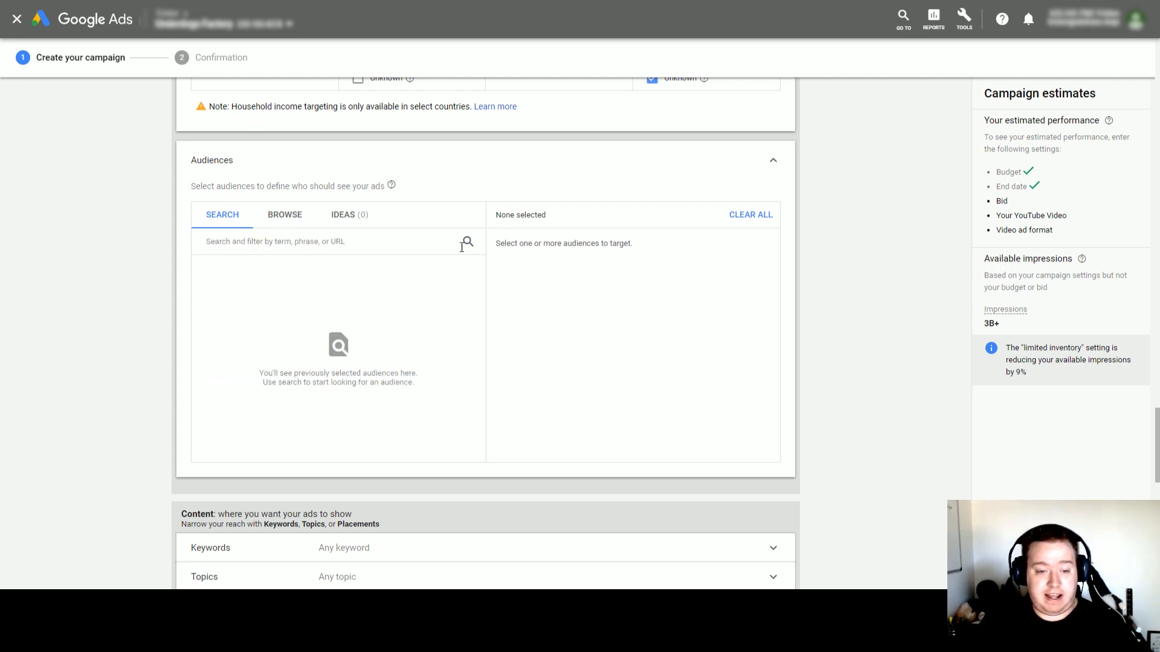
Step: View the audience browse categories, search the audiences for "gaming", and look through the matching segments
{"action": "left_click", "coordinate": [284, 215]}
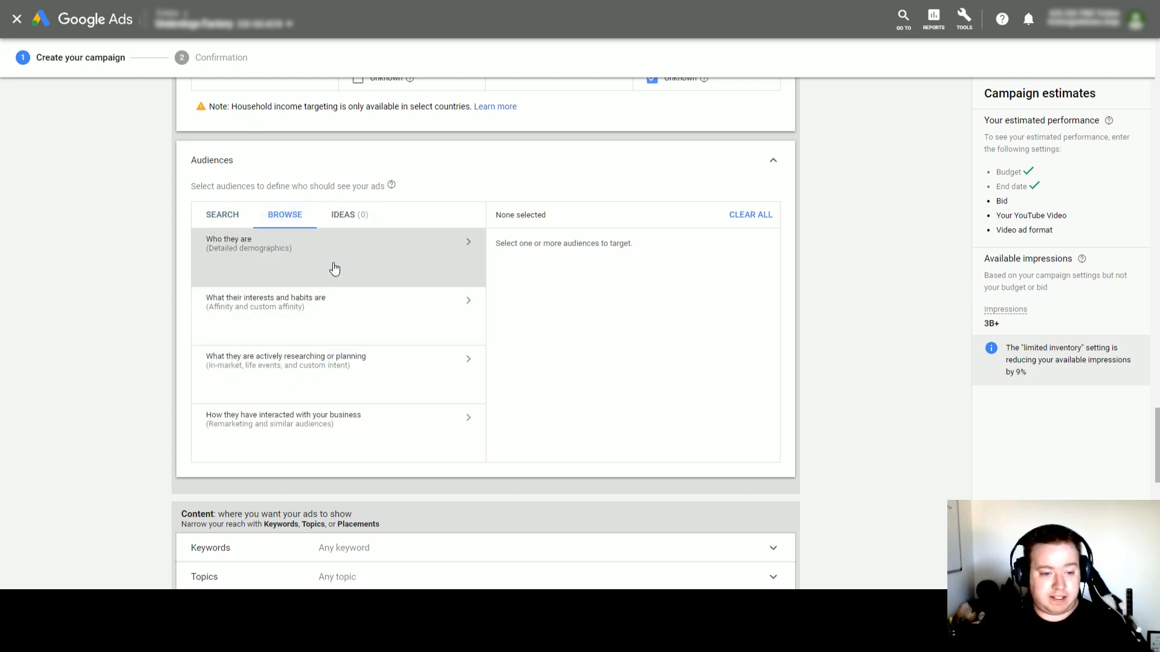
{"action": "left_click", "coordinate": [241, 227]}
{"action": "type", "text": "g"}
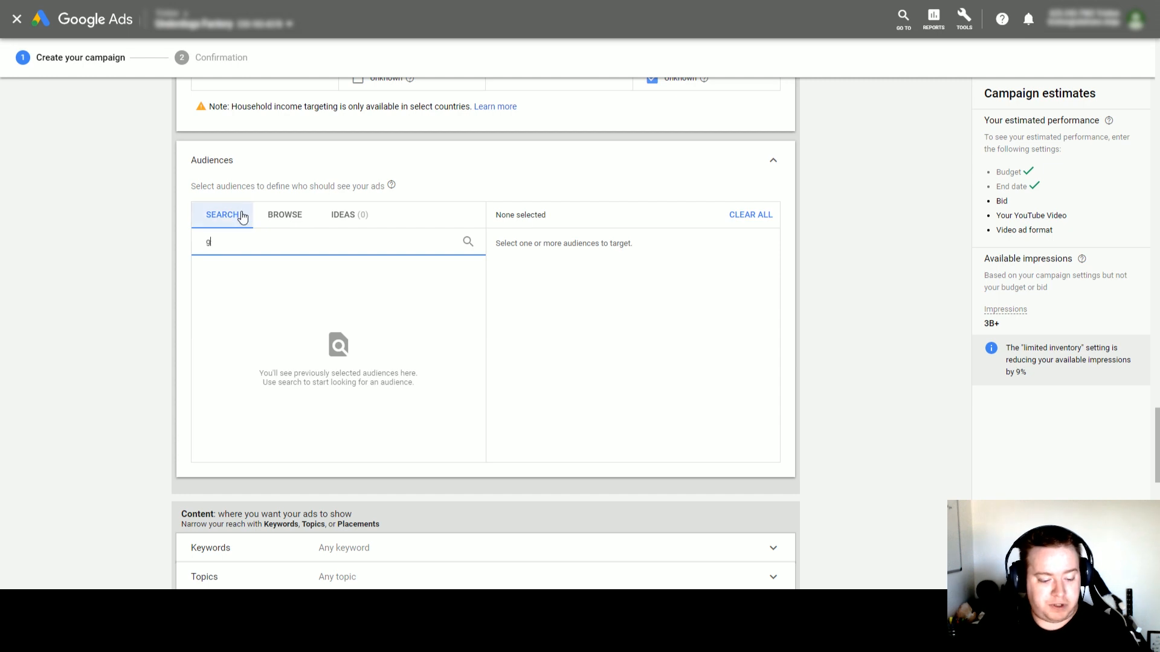
{"action": "type", "text": "aming"}
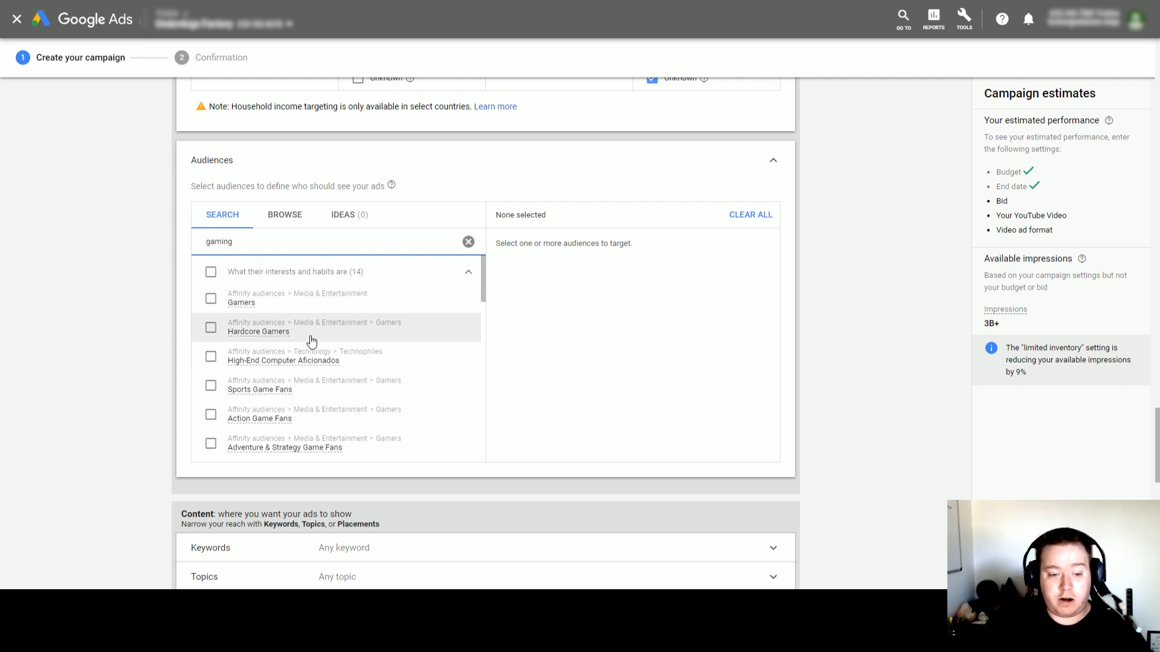
{"action": "scroll", "coordinate": [309, 342], "scroll_direction": "down", "scroll_amount": 1}
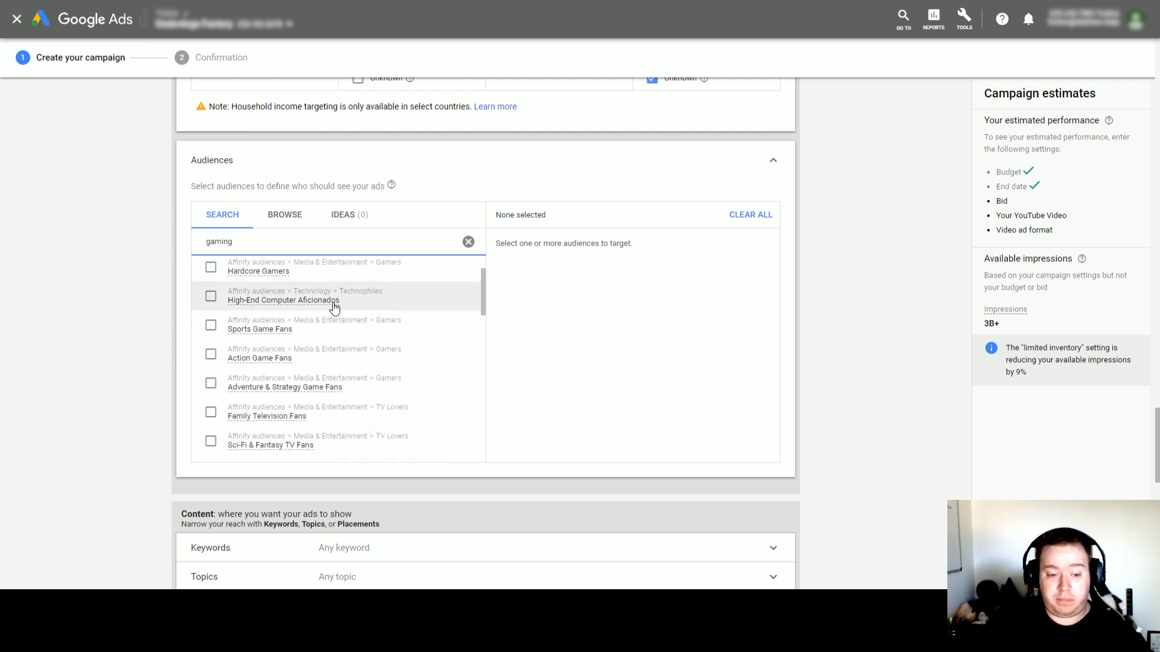
{"action": "scroll", "coordinate": [339, 346], "scroll_direction": "down", "scroll_amount": 1}
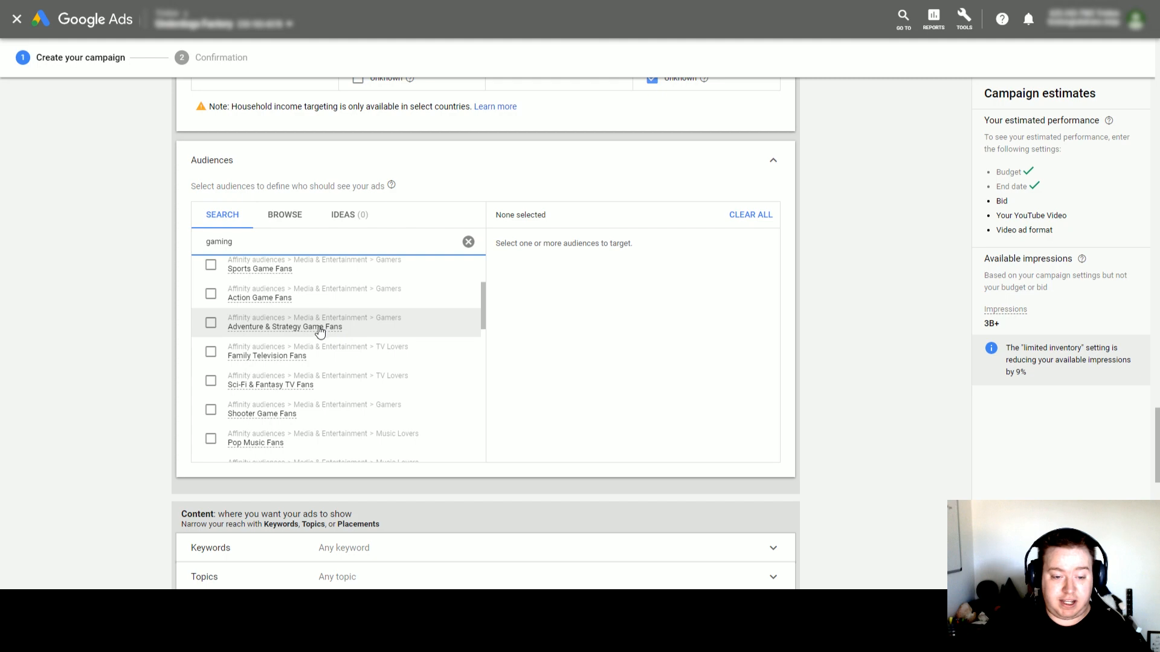
{"action": "scroll", "coordinate": [319, 400], "scroll_direction": "down", "scroll_amount": 5}
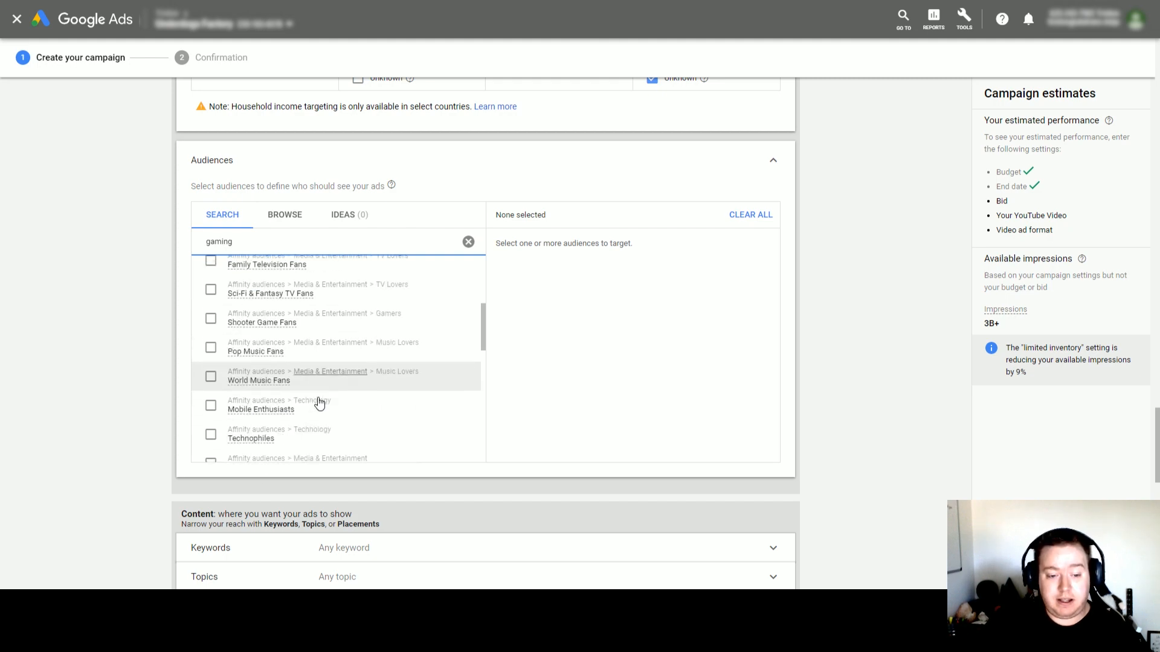
{"action": "scroll", "coordinate": [319, 401], "scroll_direction": "down", "scroll_amount": 3}
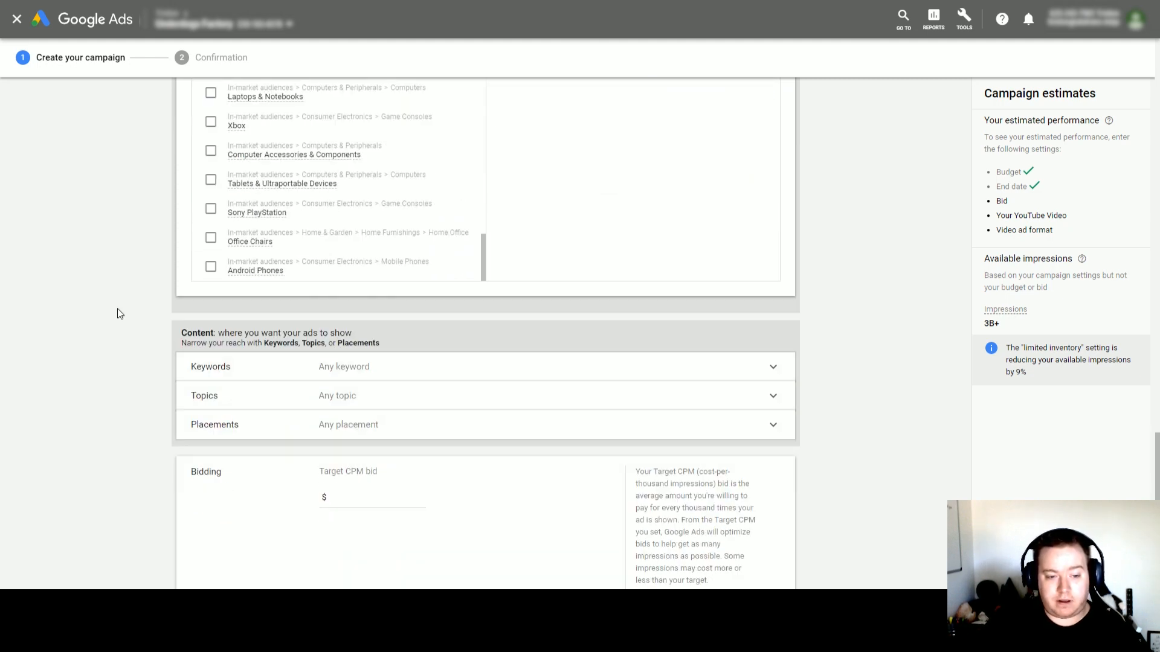
{"action": "scroll", "coordinate": [118, 309], "scroll_direction": "up", "scroll_amount": 6}
{"action": "scroll", "coordinate": [126, 330], "scroll_direction": "down", "scroll_amount": 3}
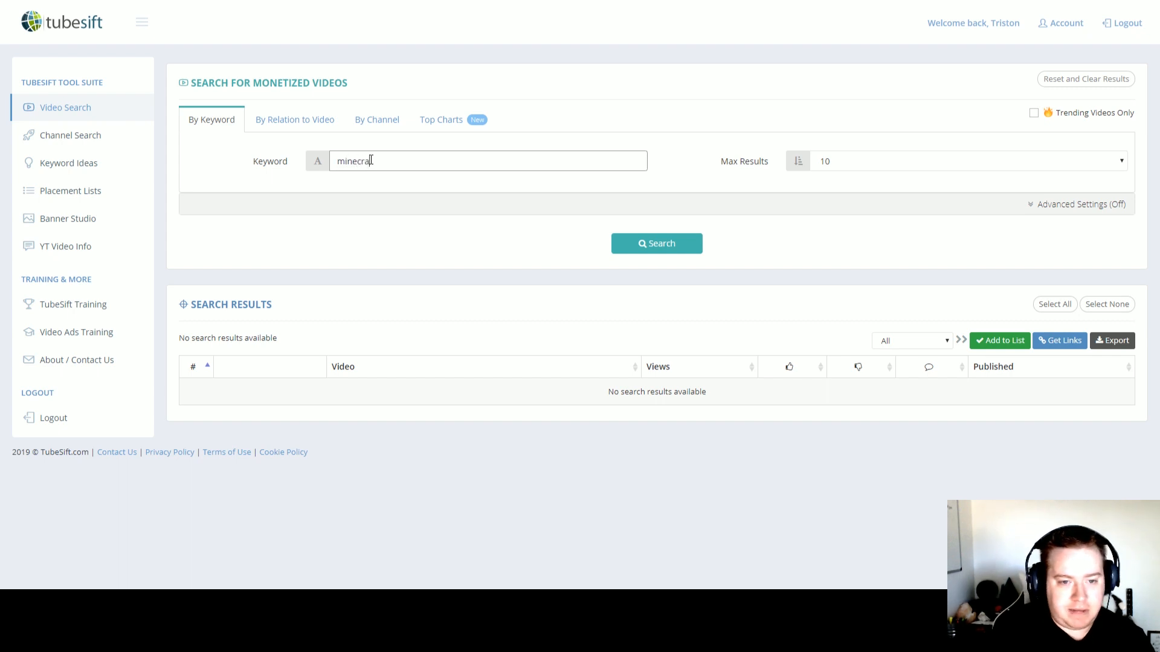
Step: Switch to TubeSift, search for monetized videos with the keyword "minecraft", and review the results, marking the first video
{"action": "key", "text": "Return"}
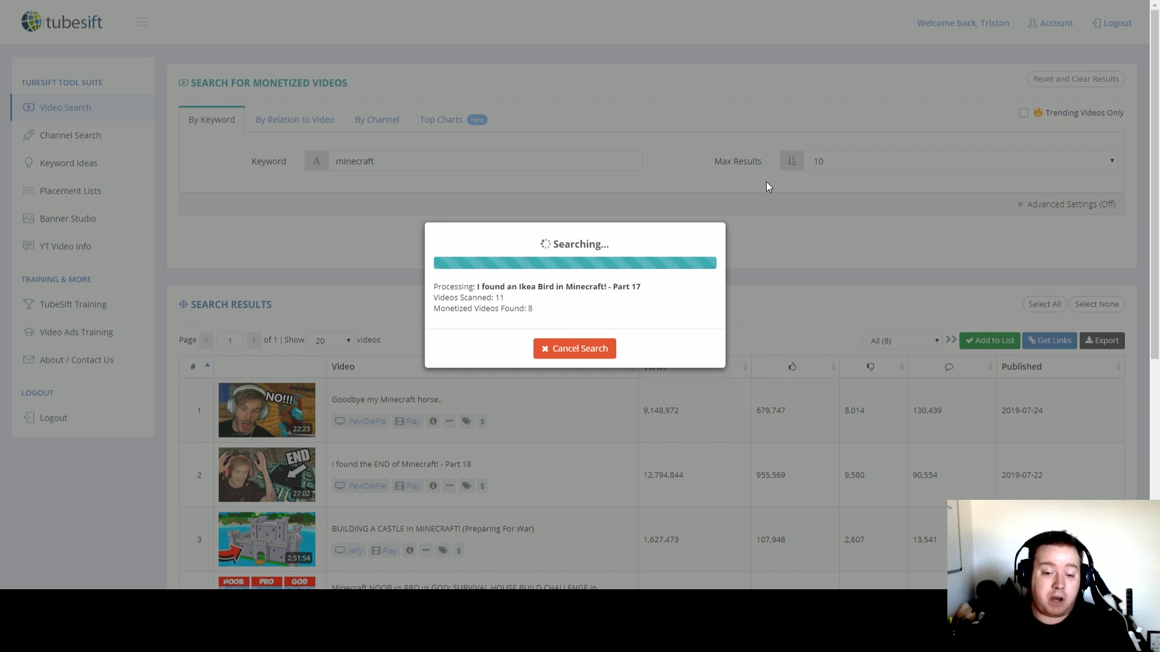
{"action": "scroll", "coordinate": [510, 464], "scroll_direction": "down", "scroll_amount": 3}
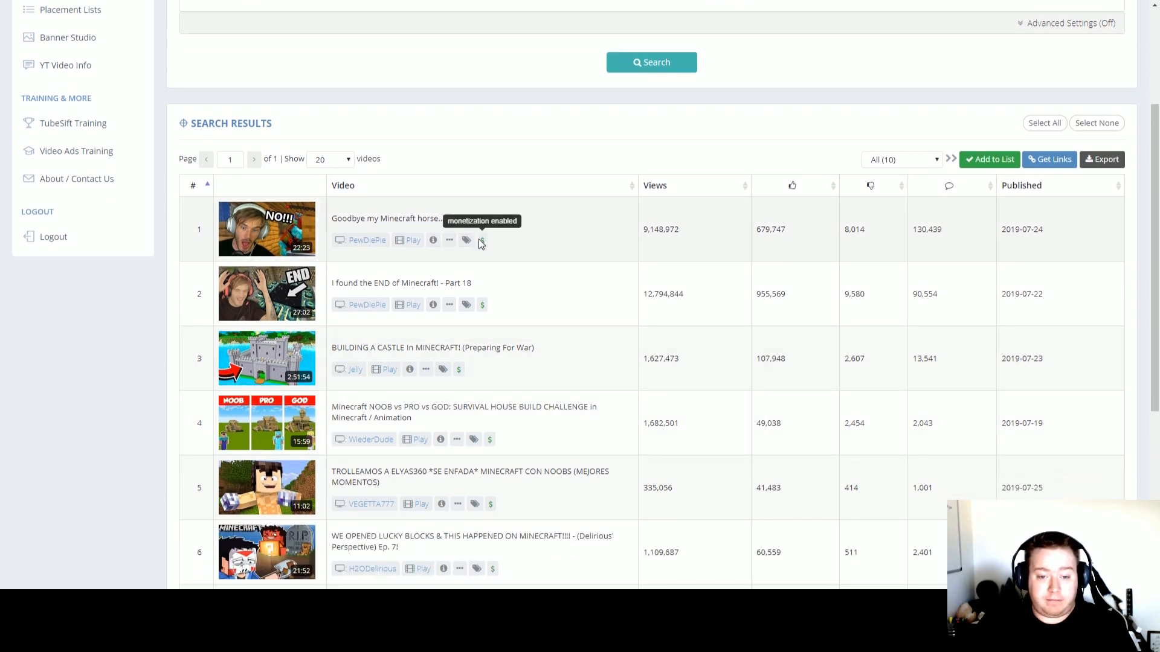
{"action": "scroll", "coordinate": [396, 311], "scroll_direction": "down", "scroll_amount": 1}
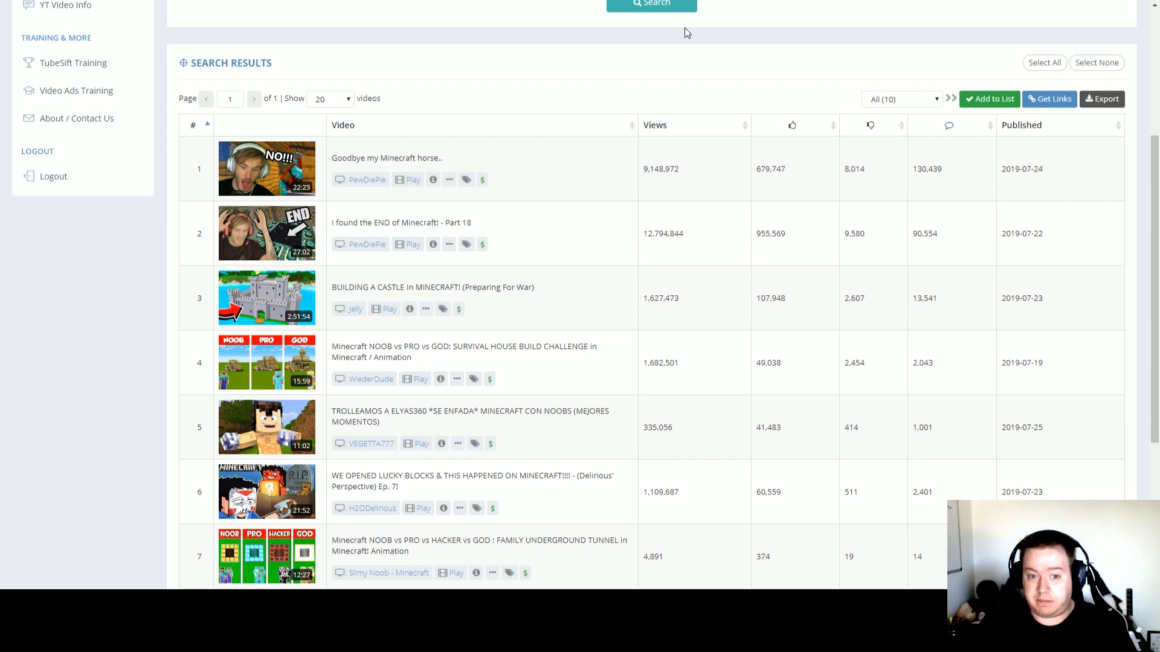
{"action": "left_click_drag", "start_coordinate": [447, 163], "coordinate": [329, 164]}
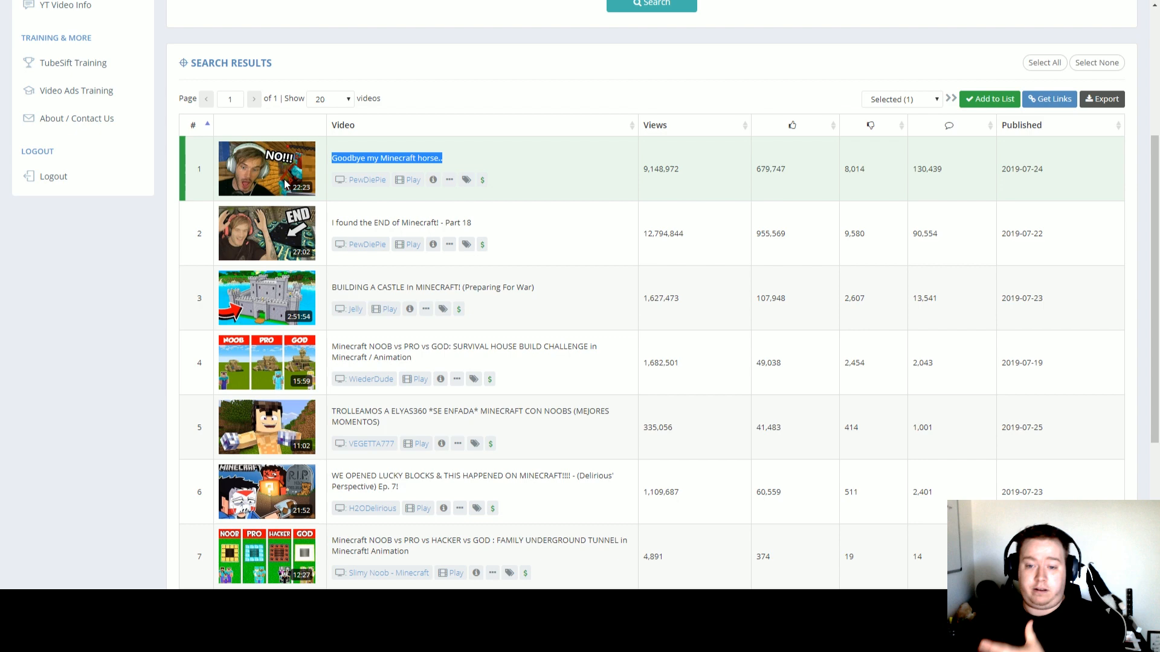
{"action": "scroll", "coordinate": [547, 268], "scroll_direction": "down", "scroll_amount": 5}
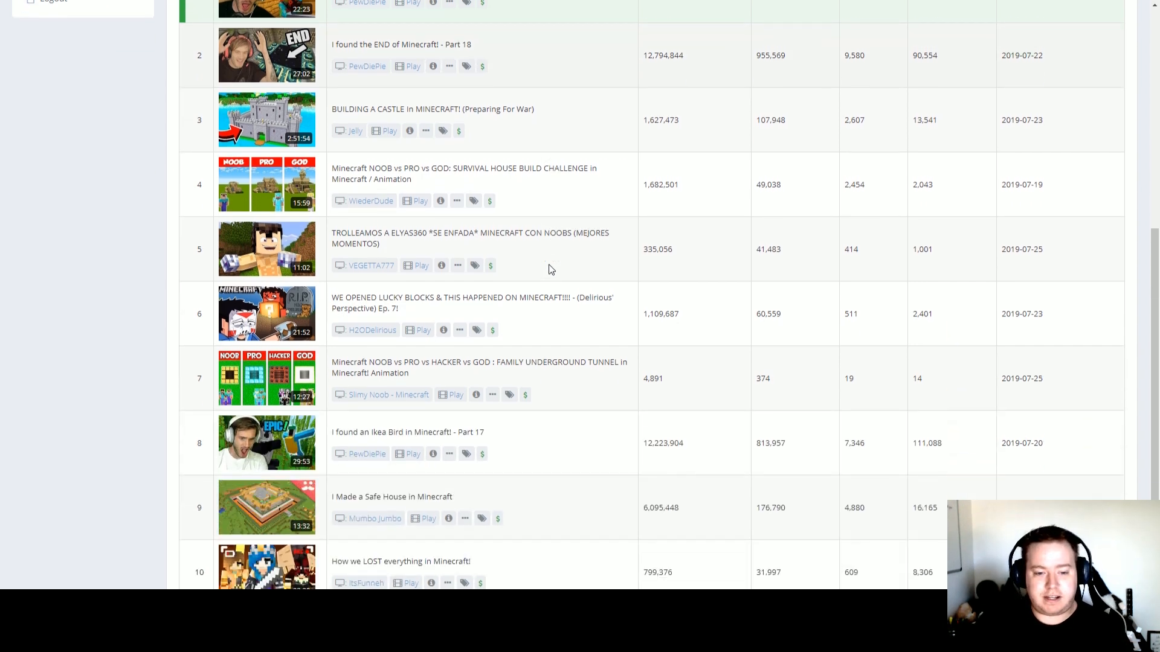
{"action": "scroll", "coordinate": [549, 267], "scroll_direction": "up", "scroll_amount": 7}
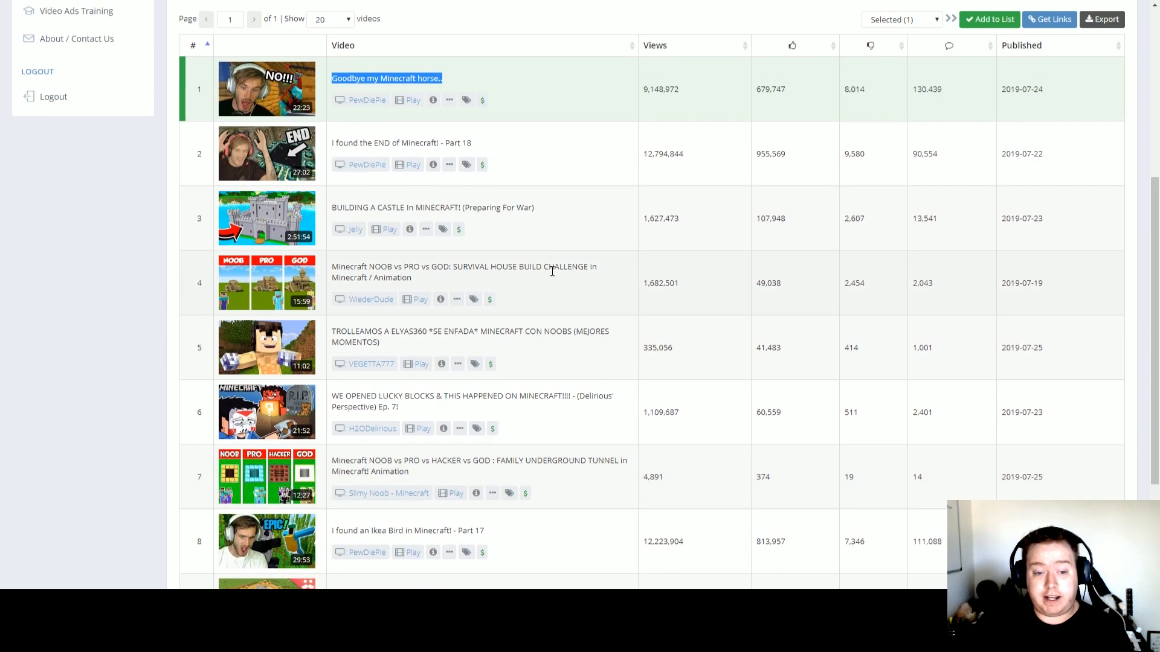
Step: Get the link of the marked video, close it, and get the links of all ten videos in the results
{"action": "left_click", "coordinate": [1047, 205]}
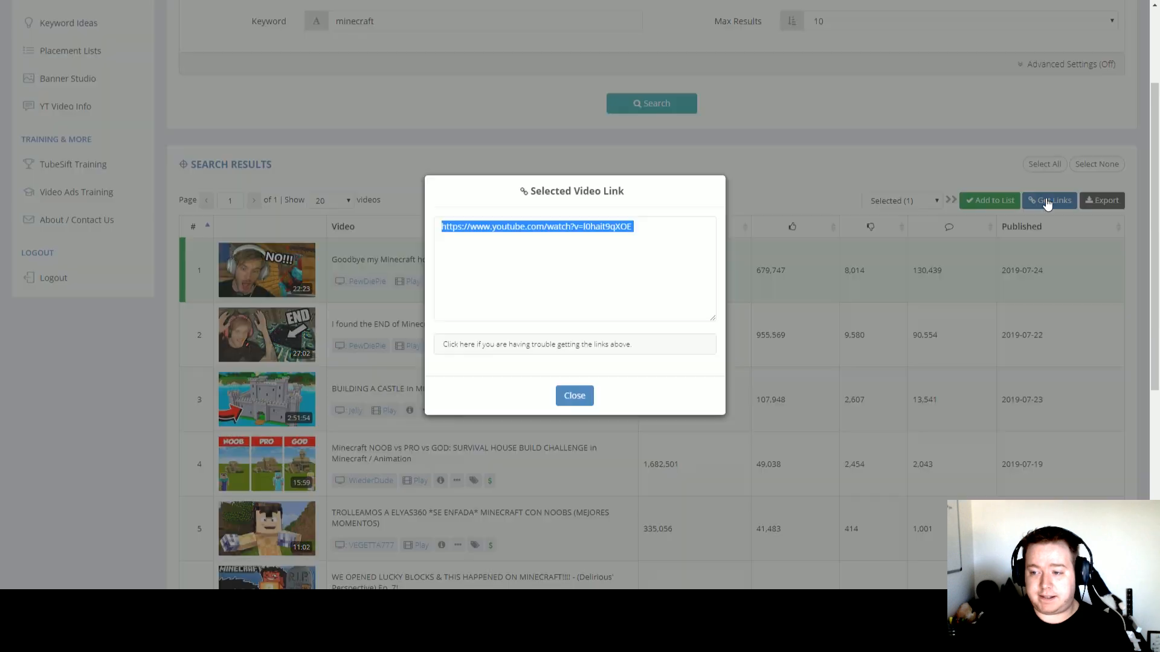
{"action": "left_click", "coordinate": [571, 394]}
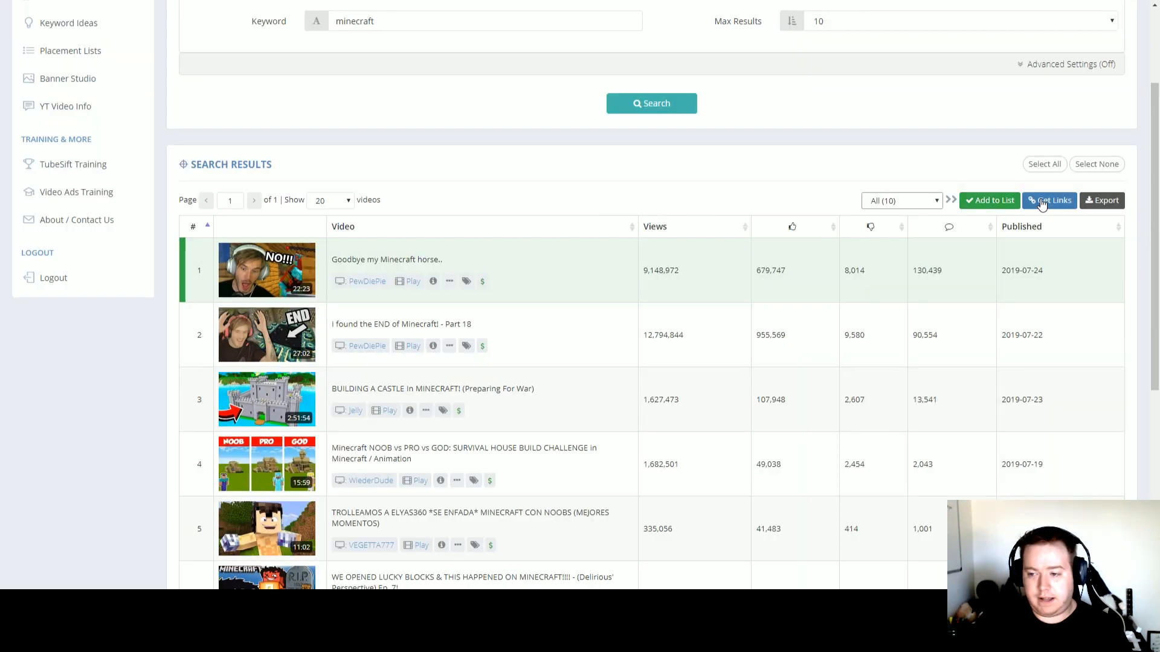
{"action": "left_click", "coordinate": [1041, 205]}
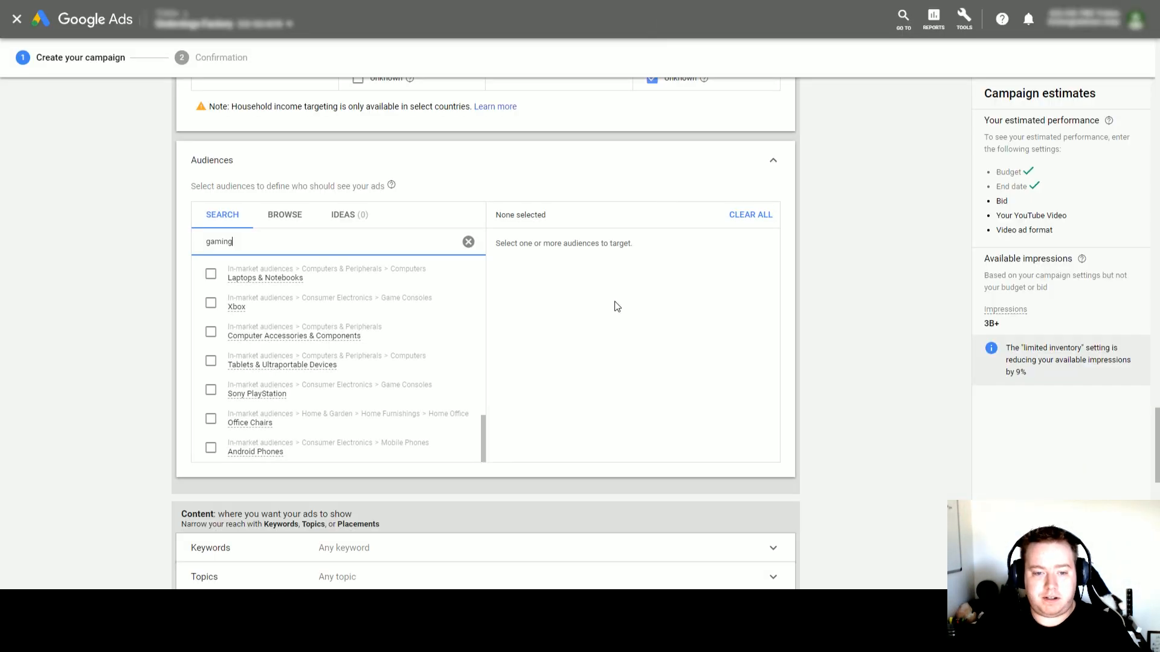
Step: Switch to Google Ads and try entering the ten collected video links as multiple placements for the ad group
{"action": "scroll", "coordinate": [130, 300], "scroll_direction": "down", "scroll_amount": 3}
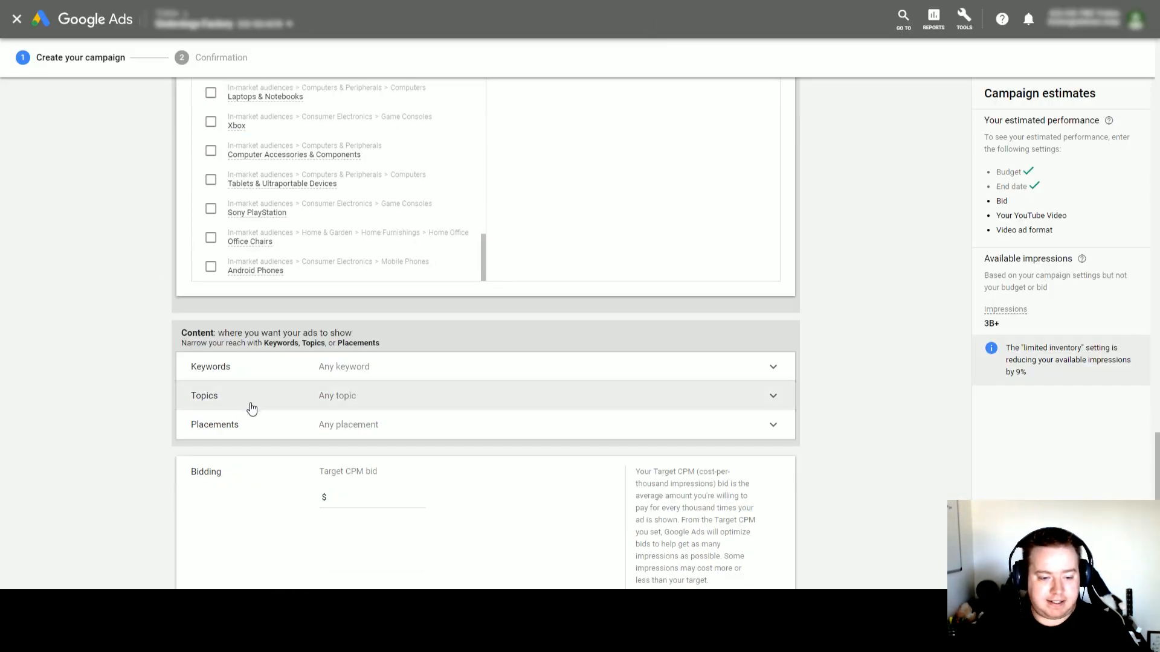
{"action": "left_click", "coordinate": [303, 423]}
{"action": "scroll", "coordinate": [253, 444], "scroll_direction": "down", "scroll_amount": 3}
{"action": "left_click", "coordinate": [221, 500]}
{"action": "type", "text": "https://www.youtube.com/watch?v=l0hait9qXOE https://www.youtube.com/watch?v=3Ag0BzLkaD4 https://www.youtube.com/watch?v=znxBqDGpdnQ https://www.youtube.com/watch?v=Aoeo9JtSlms https://www.youtube.com/watch?v=lRlYmknoLTU https://www.youtube.com/watch?v=UZv06boUngg https://www.youtube.com/watch?v=b7V_Dt-y5-I https://www.youtube.com/watch?v=dJg1ptpqN2g https://www.youtube.com/watch?v=_d3jk-xD7eI https://www.youtube.com/watch?v=FvJoqP8olzM"}
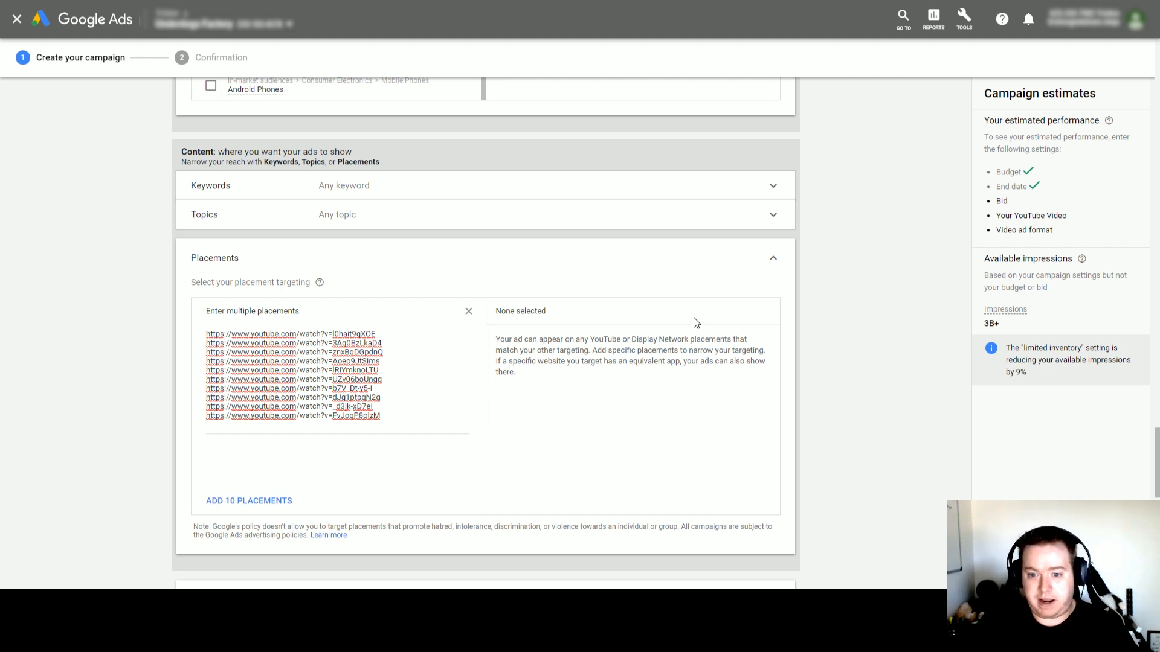
{"action": "left_click", "coordinate": [469, 311]}
Step: Clear the "gaming" search from the ad group's audiences
{"action": "scroll", "coordinate": [114, 254], "scroll_direction": "up", "scroll_amount": 6}
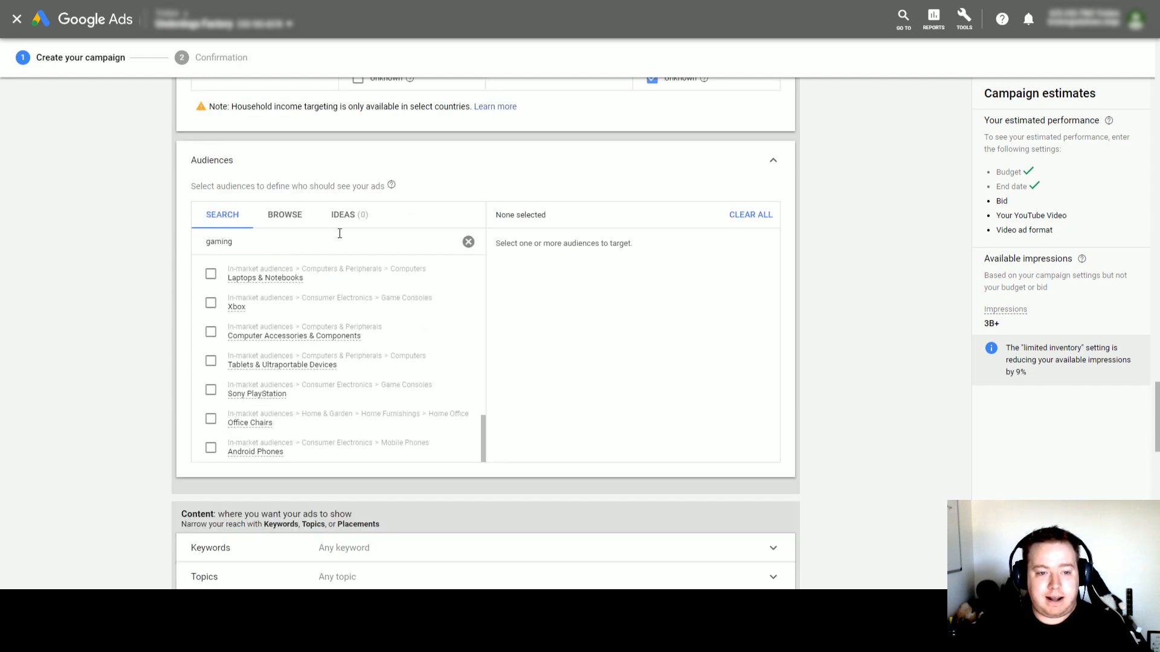
{"action": "left_click", "coordinate": [469, 242]}
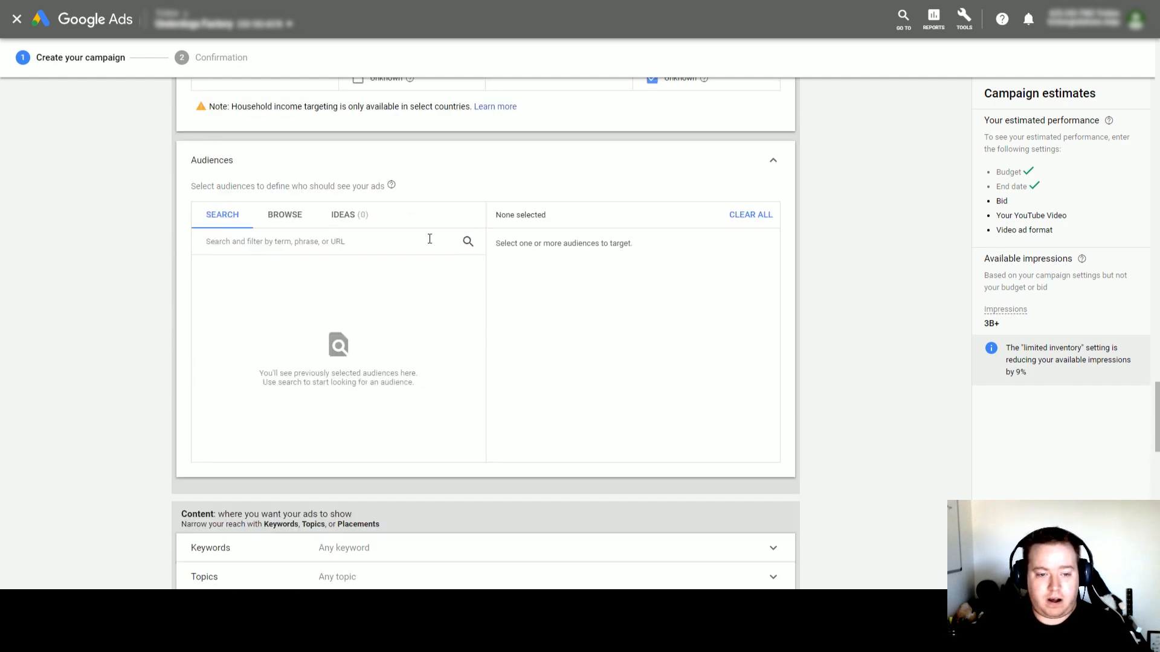
Step: Try the keywords "minecraft" and "pixelmon" in the ad group's content targeting, and delete both again
{"action": "scroll", "coordinate": [68, 323], "scroll_direction": "down", "scroll_amount": 3}
{"action": "scroll", "coordinate": [106, 337], "scroll_direction": "down", "scroll_amount": 1}
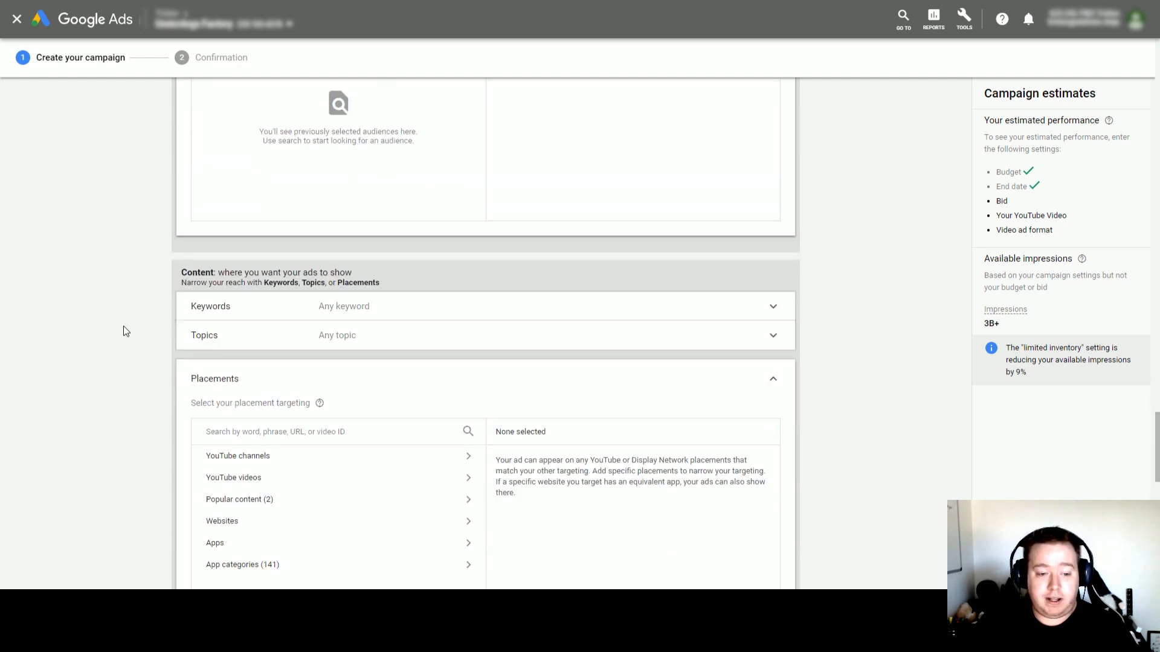
{"action": "left_click", "coordinate": [416, 310]}
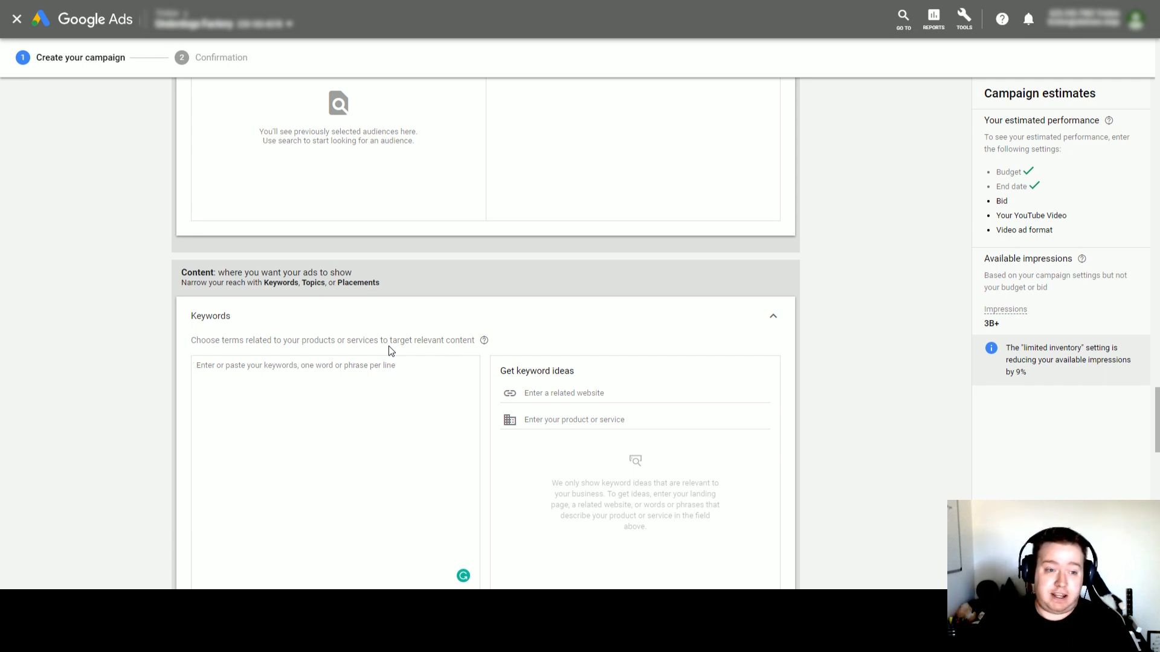
{"action": "type", "text": "min"}
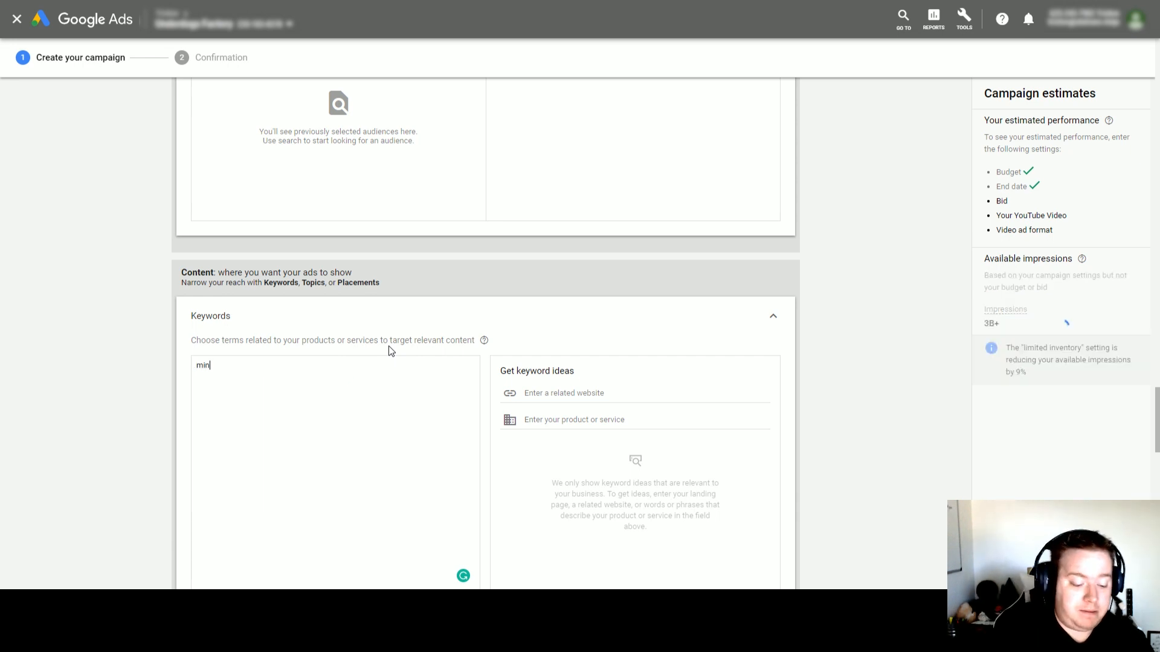
{"action": "type", "text": "ecraft pixelmon"}
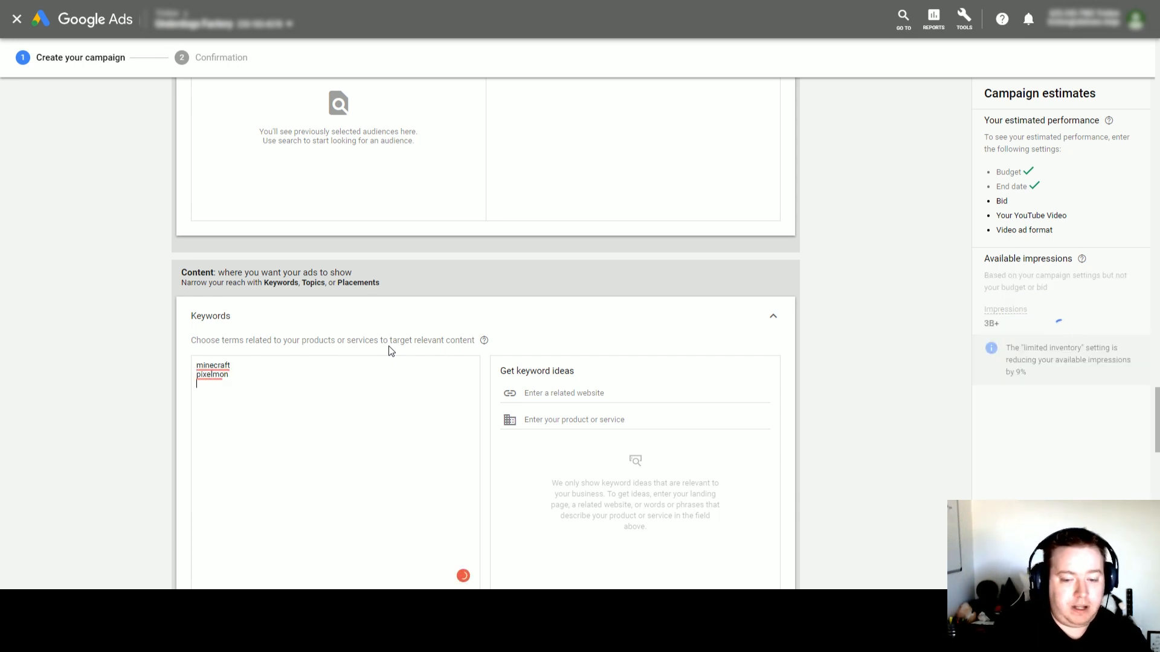
{"action": "key", "text": "Return"}
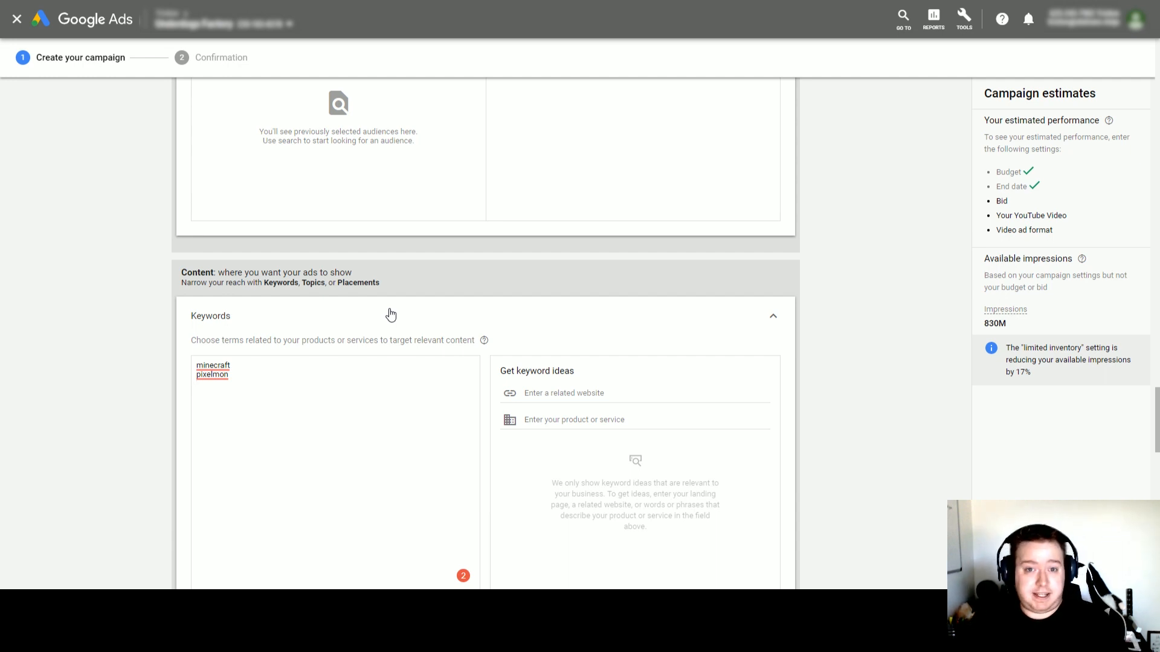
{"action": "scroll", "coordinate": [390, 315], "scroll_direction": "down", "scroll_amount": 2}
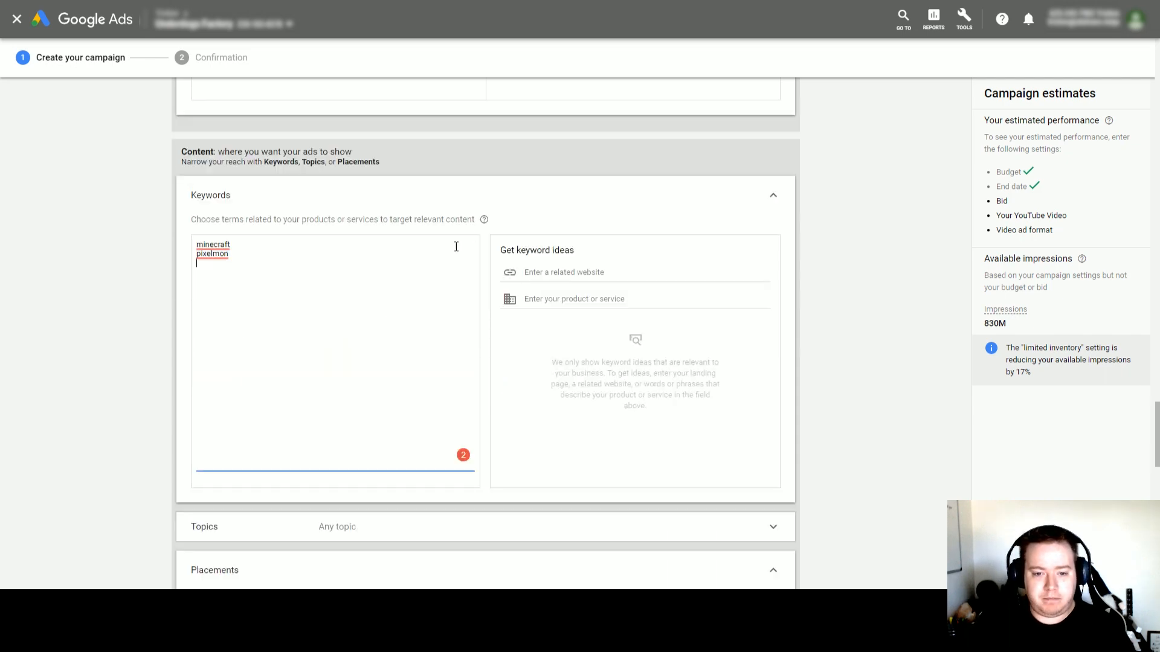
{"action": "left_click_drag", "start_coordinate": [349, 446], "coordinate": [165, 217]}
{"action": "key", "text": "BackSpace"}
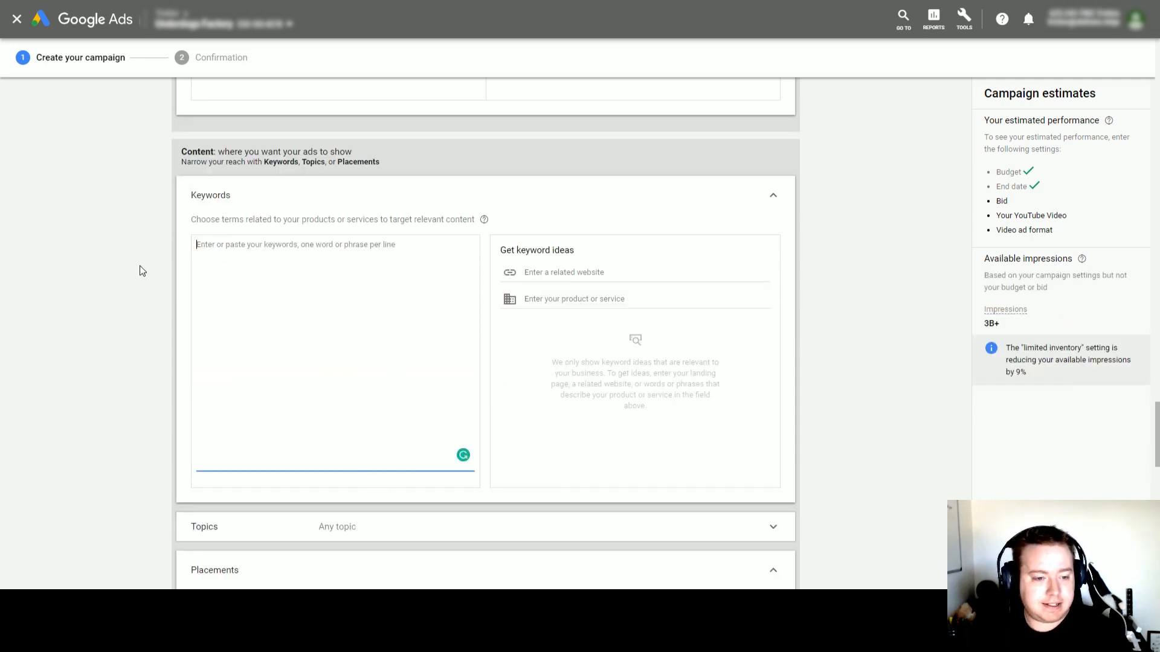
Step: Add the ten collected Minecraft video links as placements for the ad group
{"action": "scroll", "coordinate": [207, 343], "scroll_direction": "down", "scroll_amount": 7}
{"action": "left_click", "coordinate": [284, 392]}
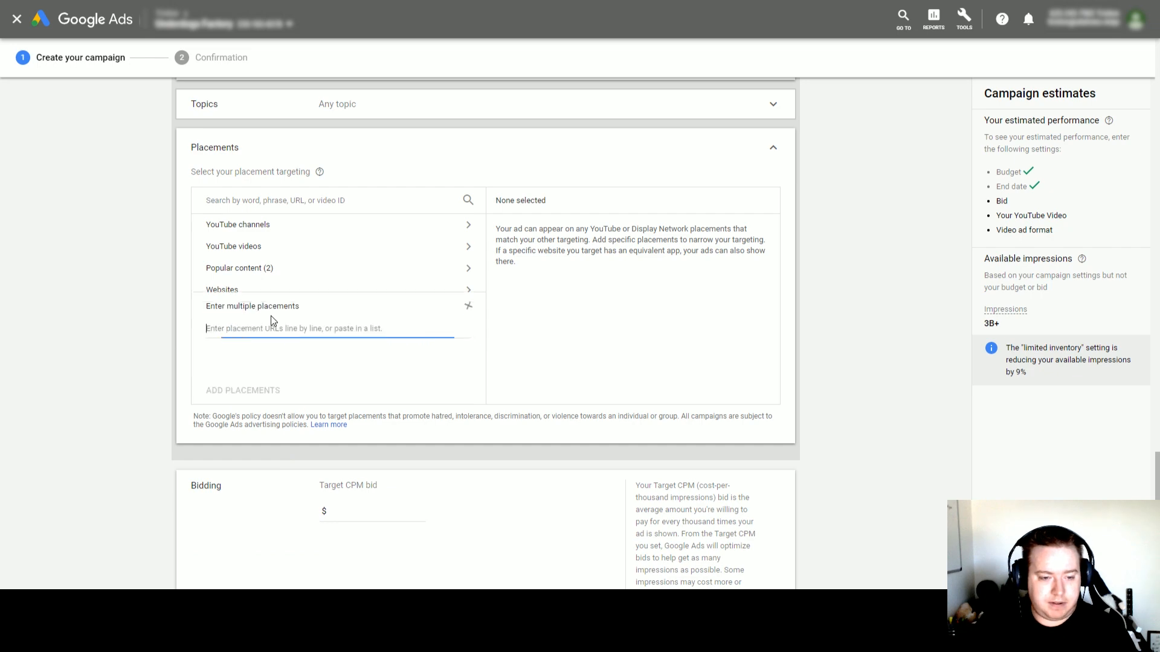
{"action": "type", "text": "https://www.youtube.com/watch?v=l0hait9qXOE https://www.youtube.com/watch?v=3Ag0BzLkaD4 https://www.youtube.com/watch?v=znxBqDGpdnQ https://www.youtube.com/watch?v=Aoeo9JtSlms https://www.youtube.com/watch?v=lRlYmknoLTU https://www.youtube.com/watch?v=UZv06boUngg https://www.youtube.com/watch?v=b7V_Dt-y5-I https://www.youtube.com/watch?v=dJg1ptpqN2g https://www.youtube.com/watch?v=_d3jk-xD7eI https://www.youtube.com/watch?v=FvJoqP8olzM"}
{"action": "left_click", "coordinate": [249, 390]}
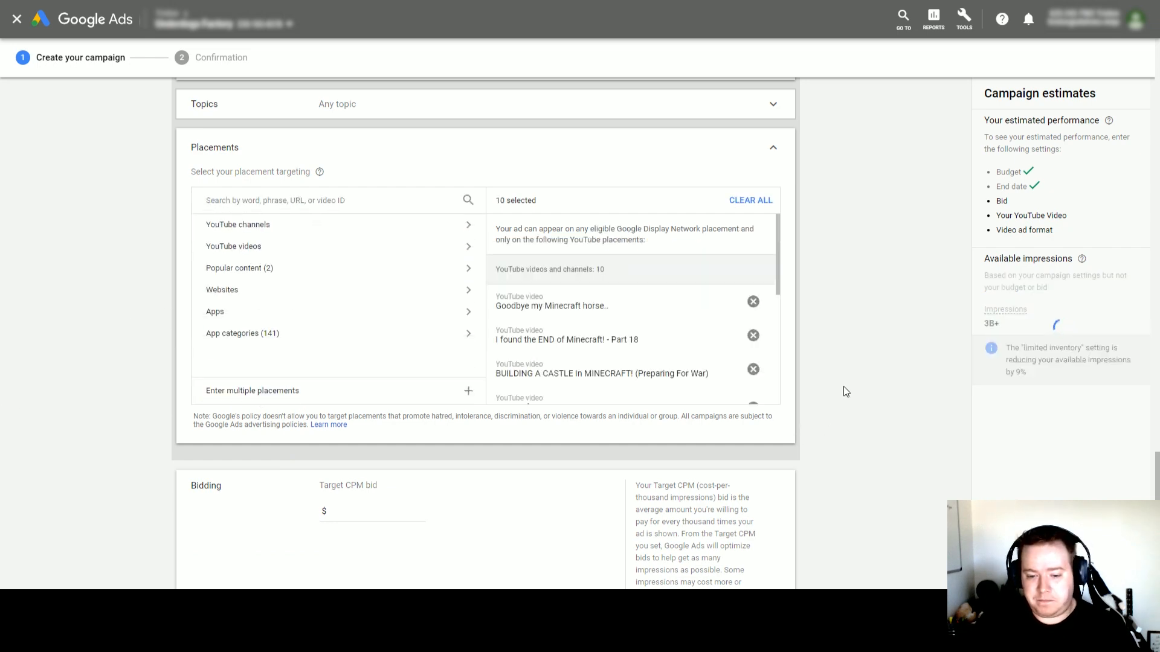
Step: Set the target CPM bid to $7.50 and the top content bid adjustment to 100%
{"action": "scroll", "coordinate": [879, 358], "scroll_direction": "down", "scroll_amount": 5}
{"action": "left_click", "coordinate": [345, 209]}
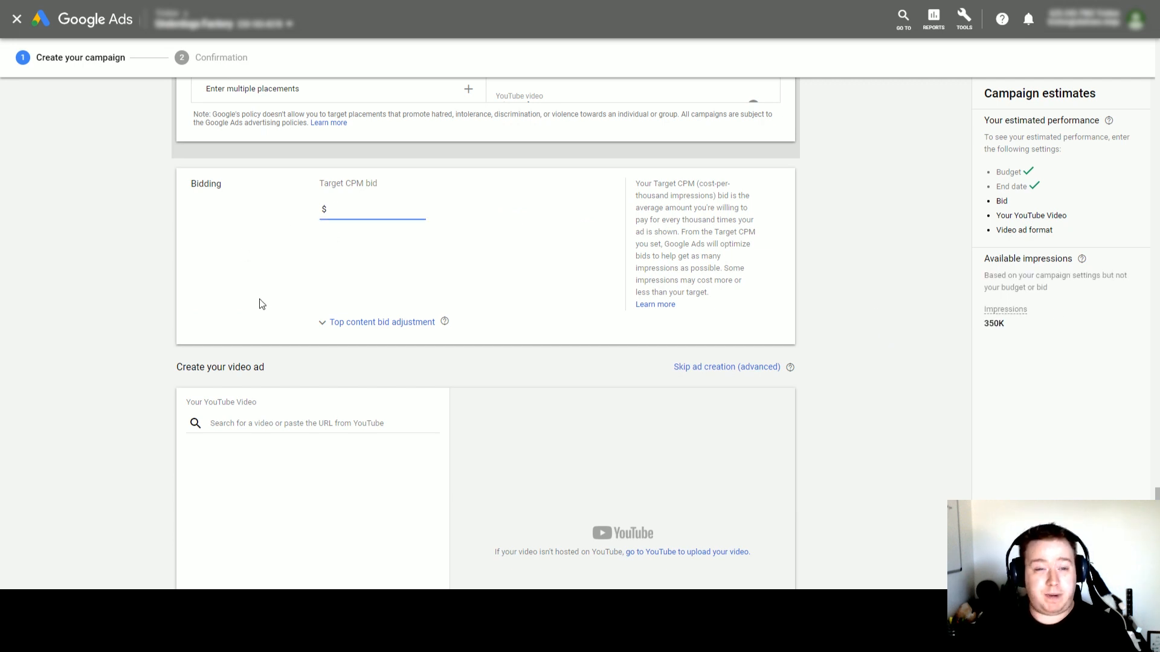
{"action": "type", "text": "7.5"}
{"action": "left_click", "coordinate": [99, 303]}
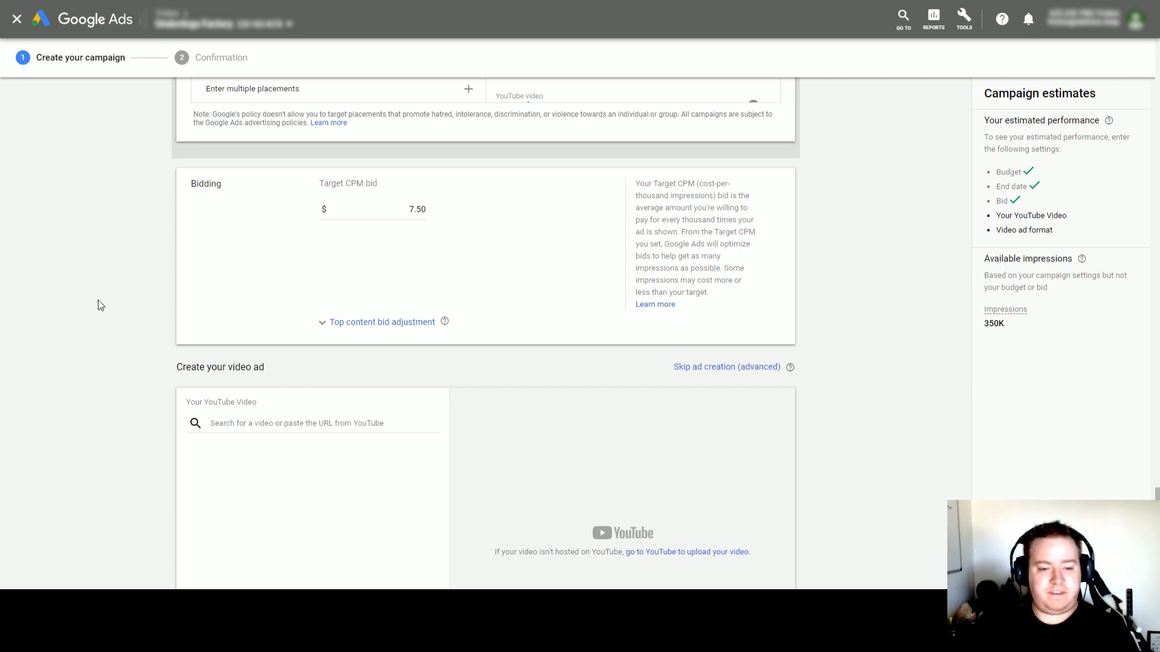
{"action": "left_click", "coordinate": [388, 326]}
{"action": "left_click", "coordinate": [362, 346]}
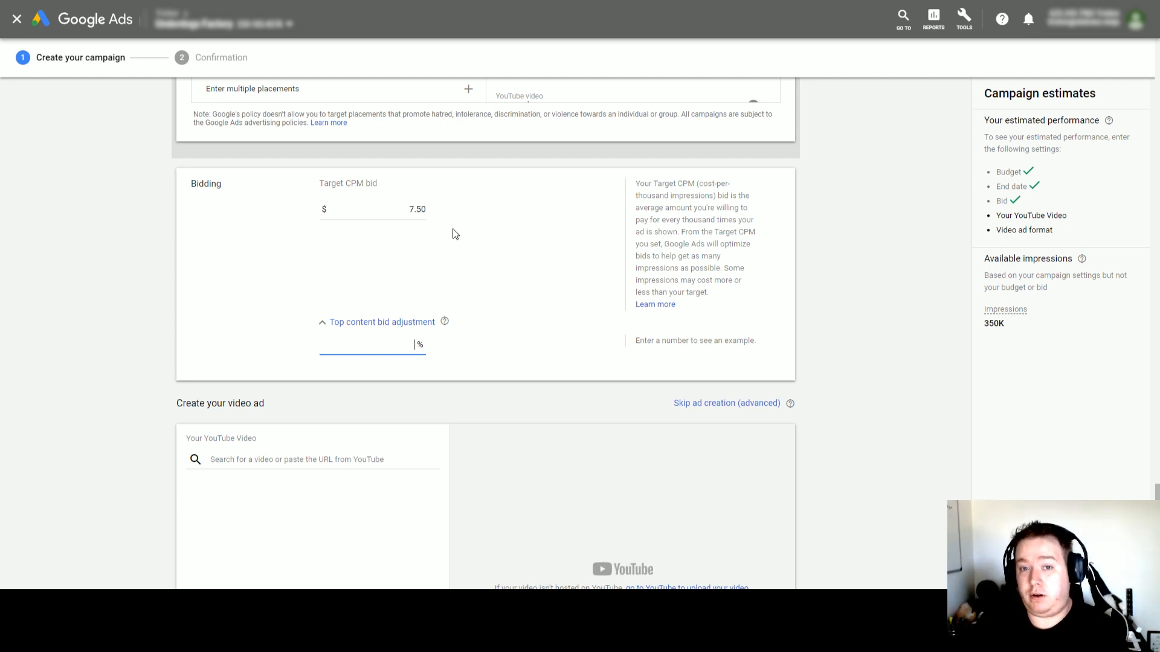
{"action": "type", "text": "100"}
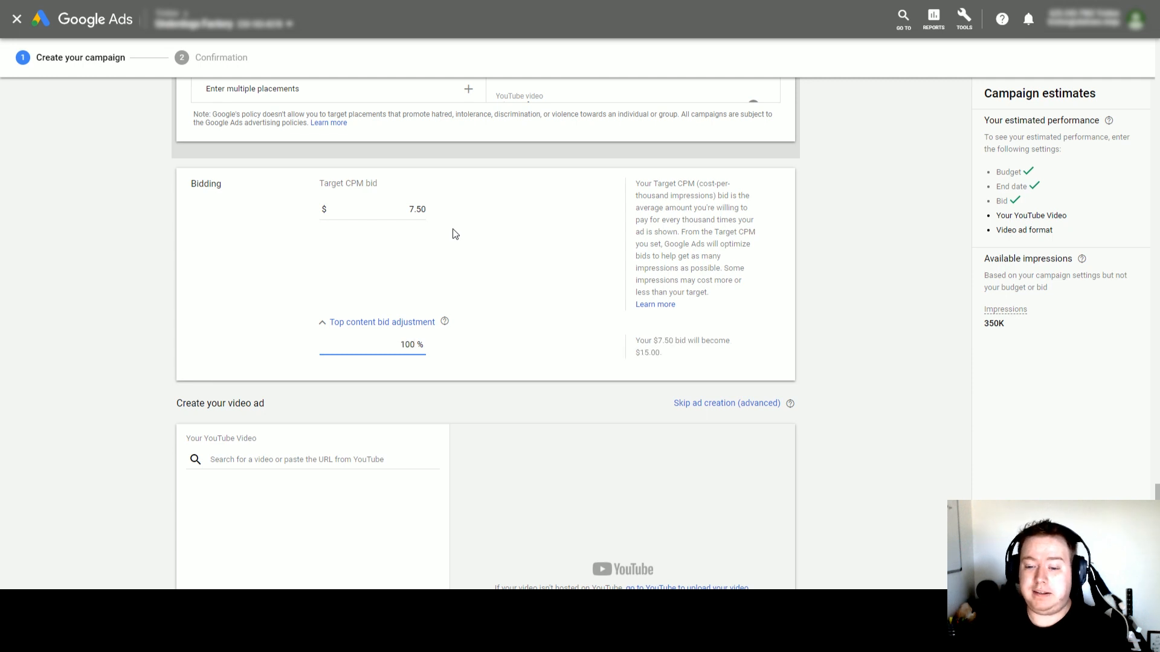
{"action": "left_click", "coordinate": [122, 317]}
{"action": "scroll", "coordinate": [121, 319], "scroll_direction": "down", "scroll_amount": 3}
{"action": "left_click", "coordinate": [281, 278]}
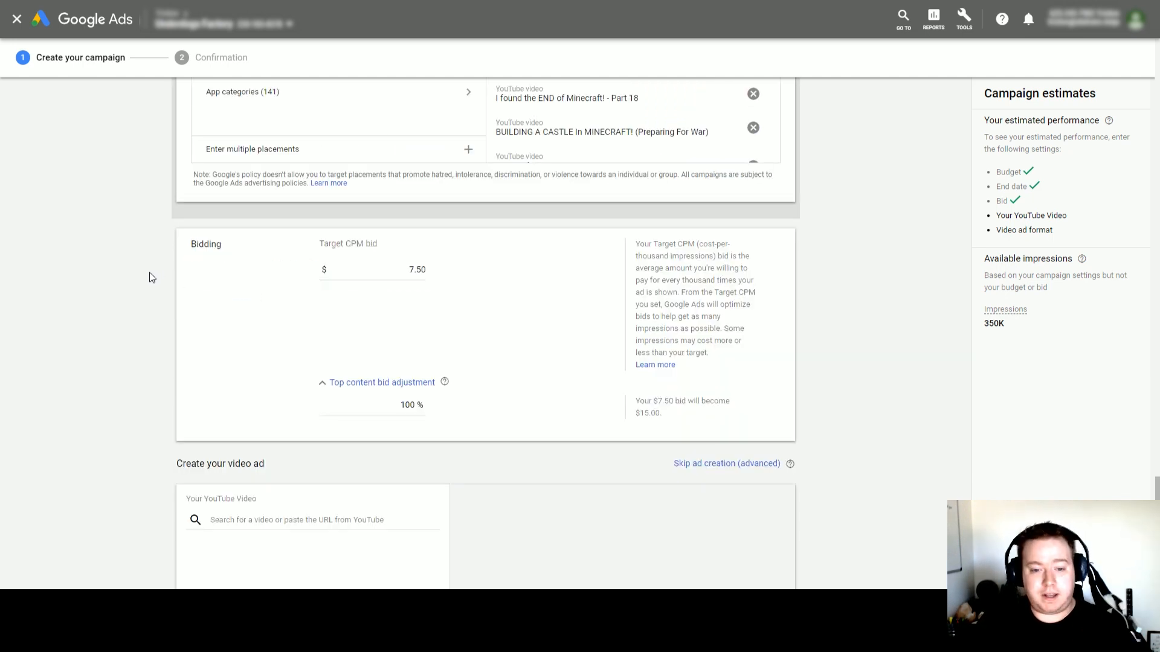
{"action": "scroll", "coordinate": [148, 277], "scroll_direction": "down", "scroll_amount": 5}
{"action": "left_click", "coordinate": [223, 230]}
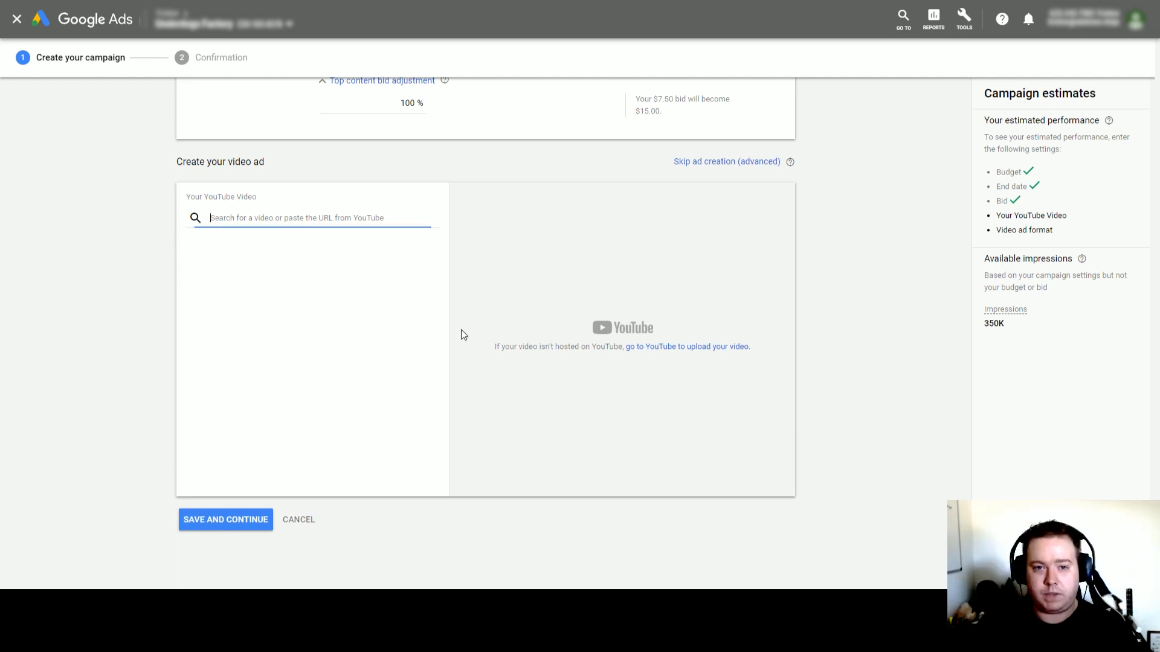
{"action": "type", "text": "https://www.youtube.com/watch?v=BjJOnx2YY3o"}
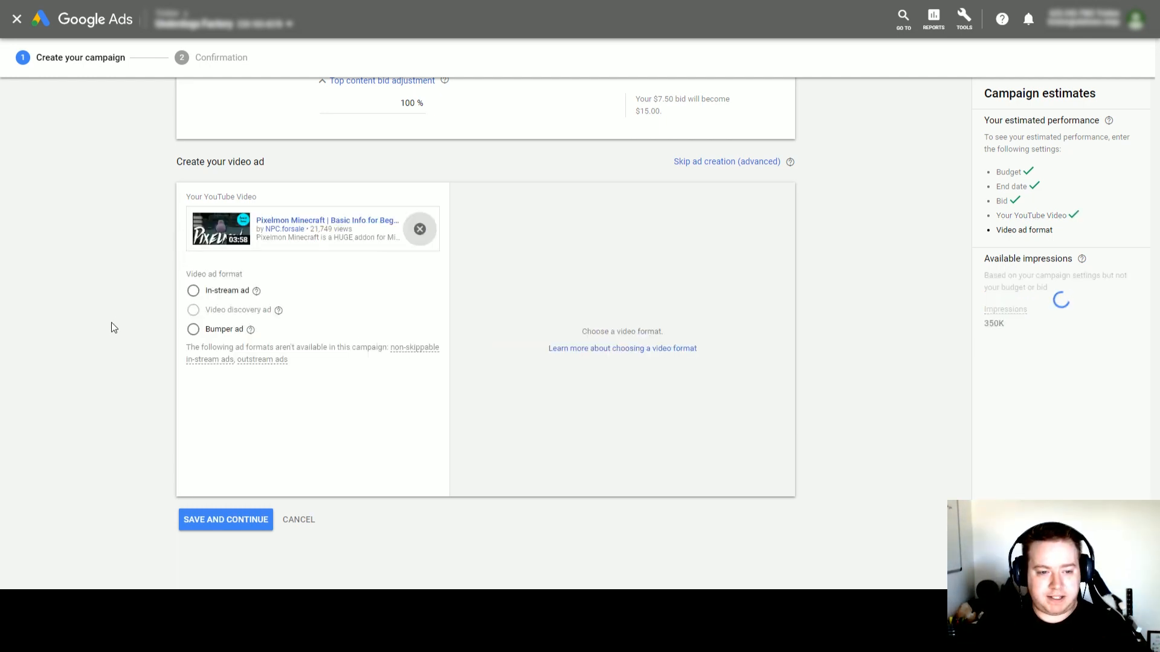
{"action": "left_click", "coordinate": [193, 291]}
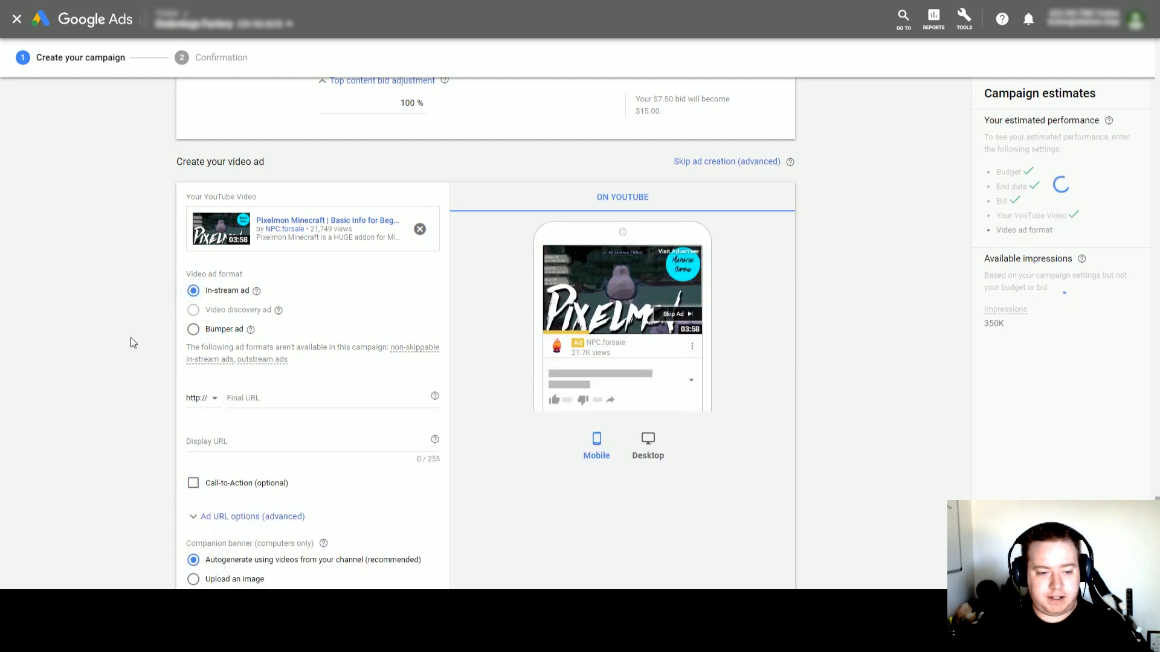
Step: Switch to YouTube and open the Underdogs Factory channel page to get its URL for the ad's final URL
{"action": "scroll", "coordinate": [199, 341], "scroll_direction": "down", "scroll_amount": 1}
{"action": "left_click", "coordinate": [260, 340]}
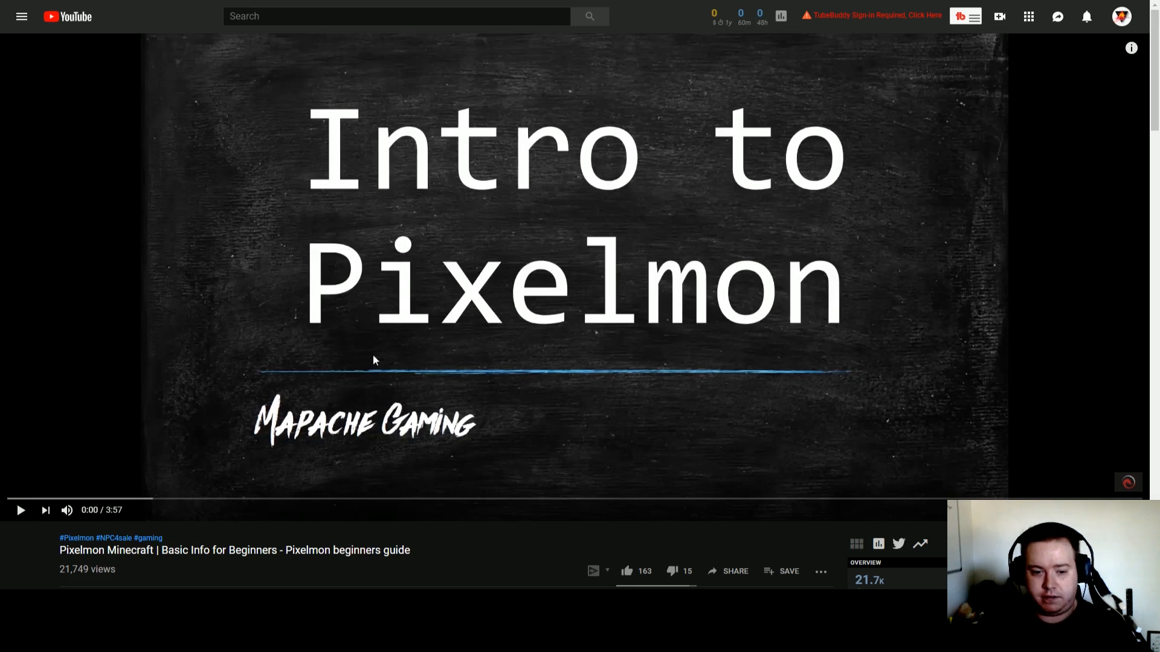
{"action": "scroll", "coordinate": [171, 507], "scroll_direction": "down", "scroll_amount": 5}
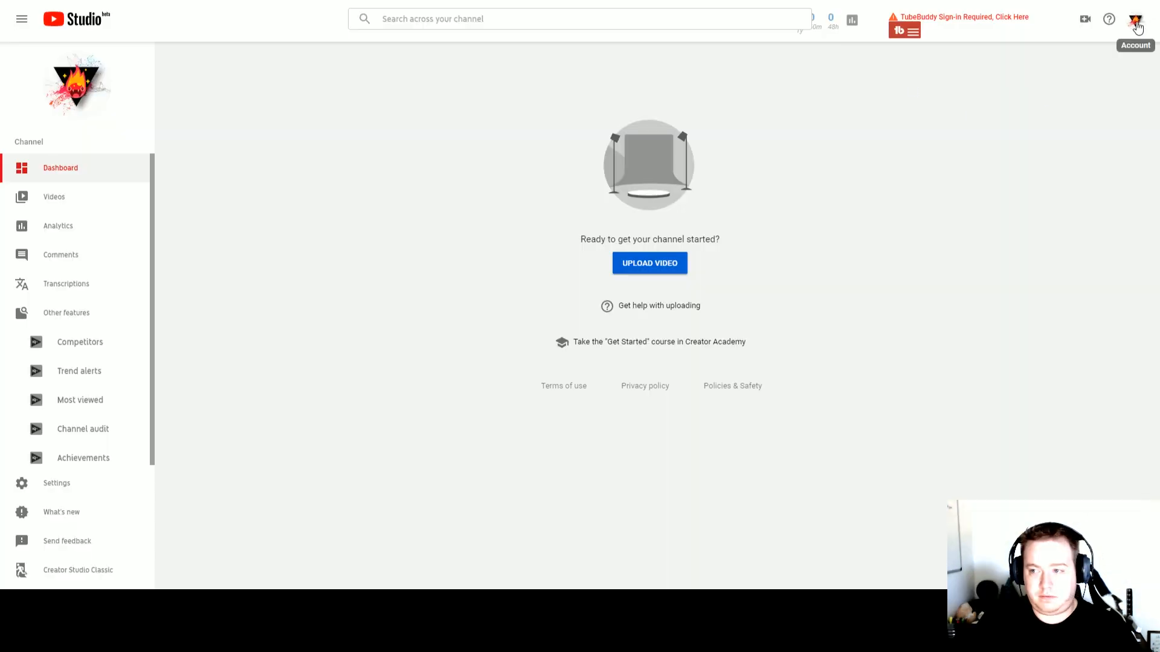
{"action": "left_click", "coordinate": [1135, 20]}
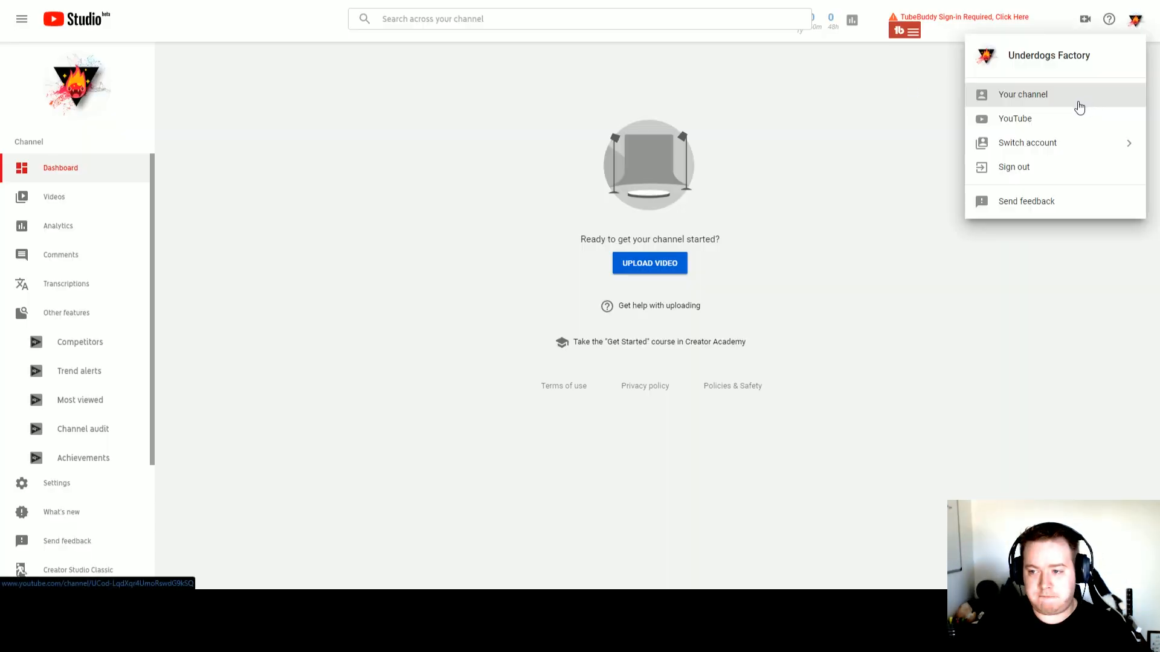
{"action": "left_click", "coordinate": [1080, 107]}
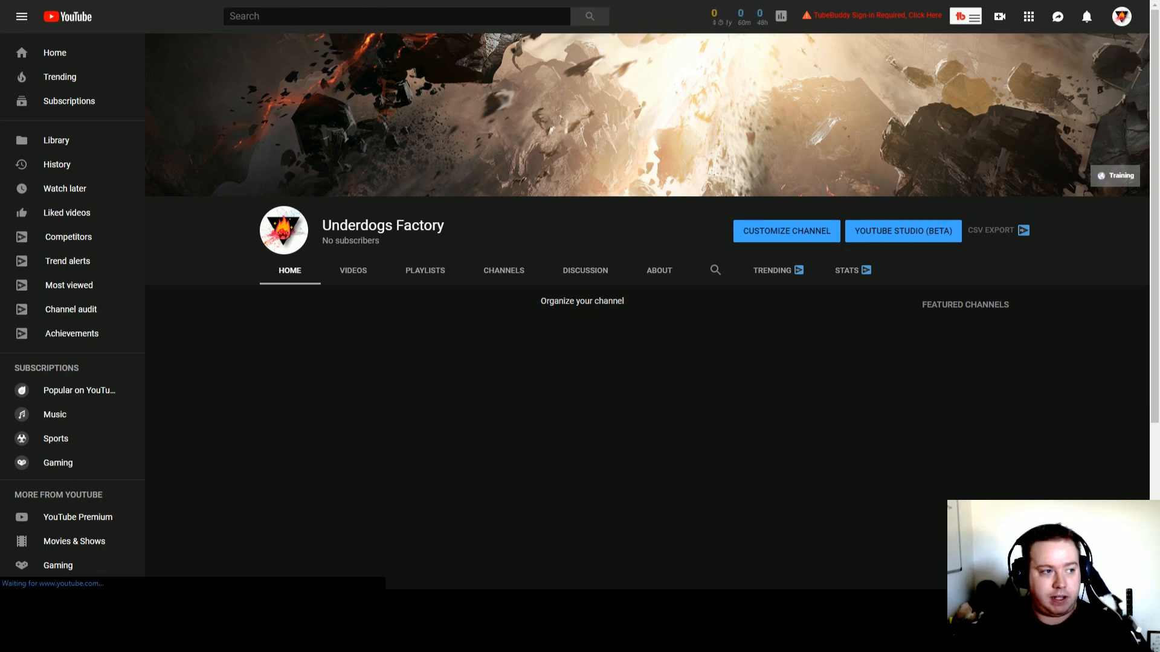
{"action": "key", "text": "F11"}
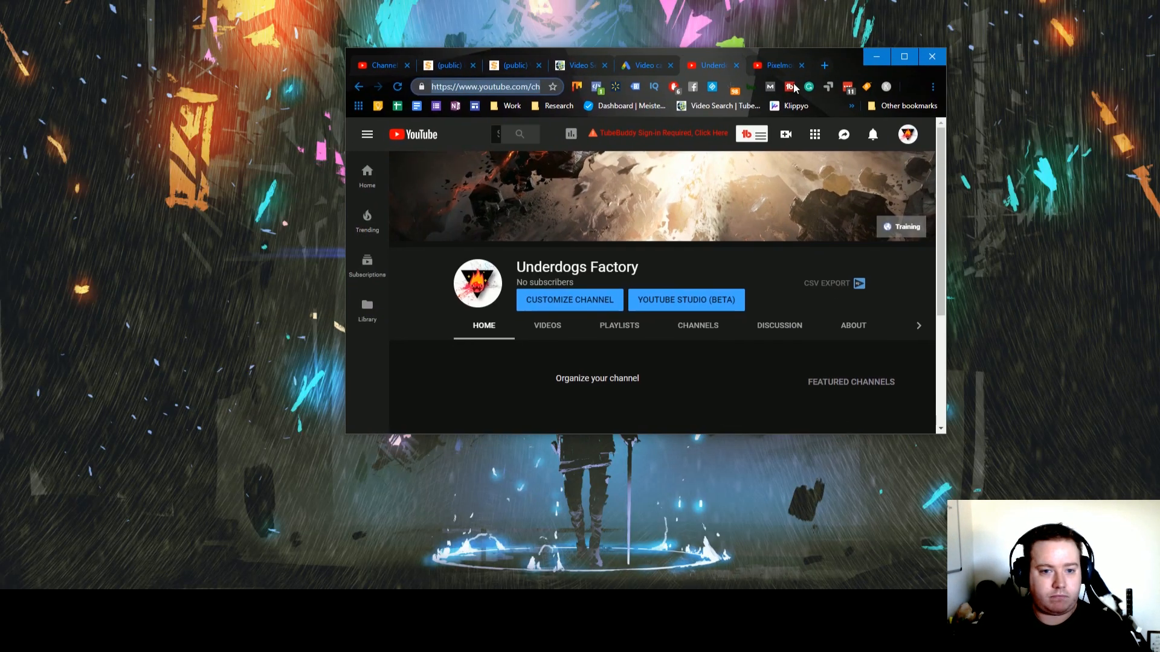
{"action": "key", "text": "F11"}
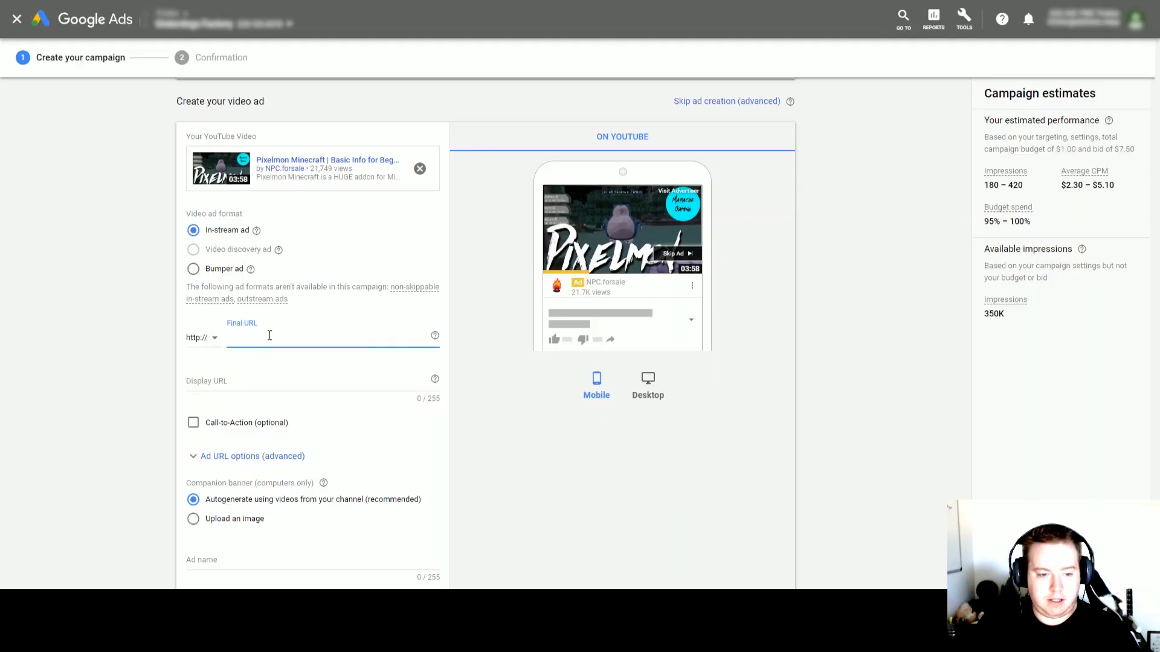
{"action": "type", "text": "www.youtube.com/channel/UCod-LqdXqr4UmoRswdG9kSQ"}
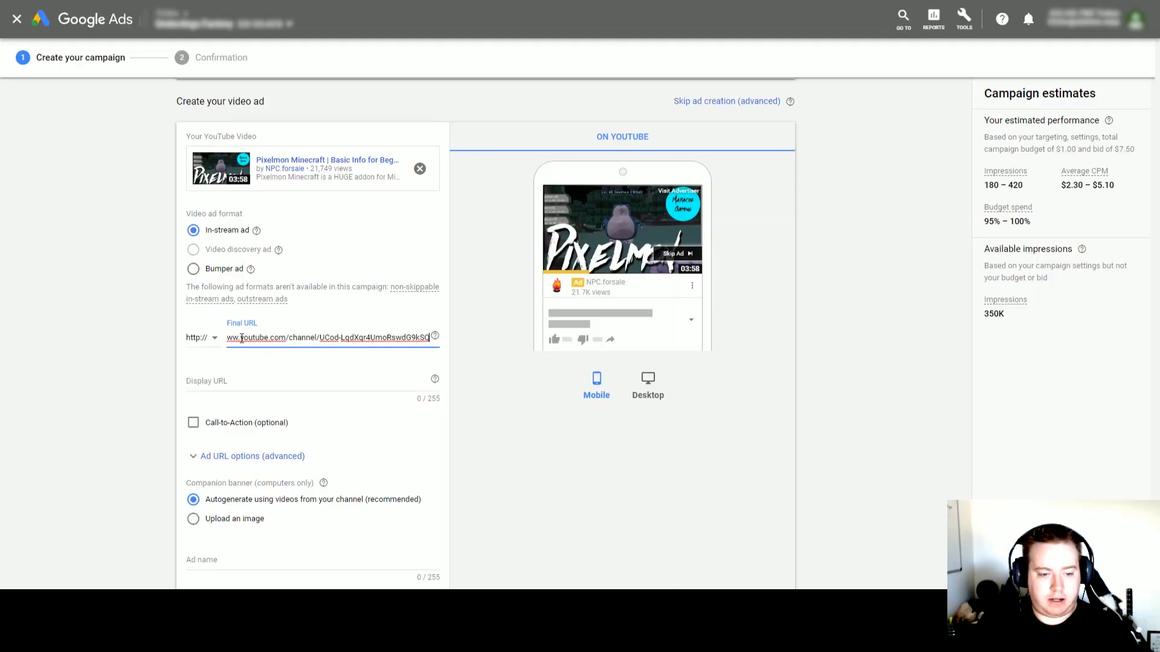
{"action": "key", "text": "Home"}
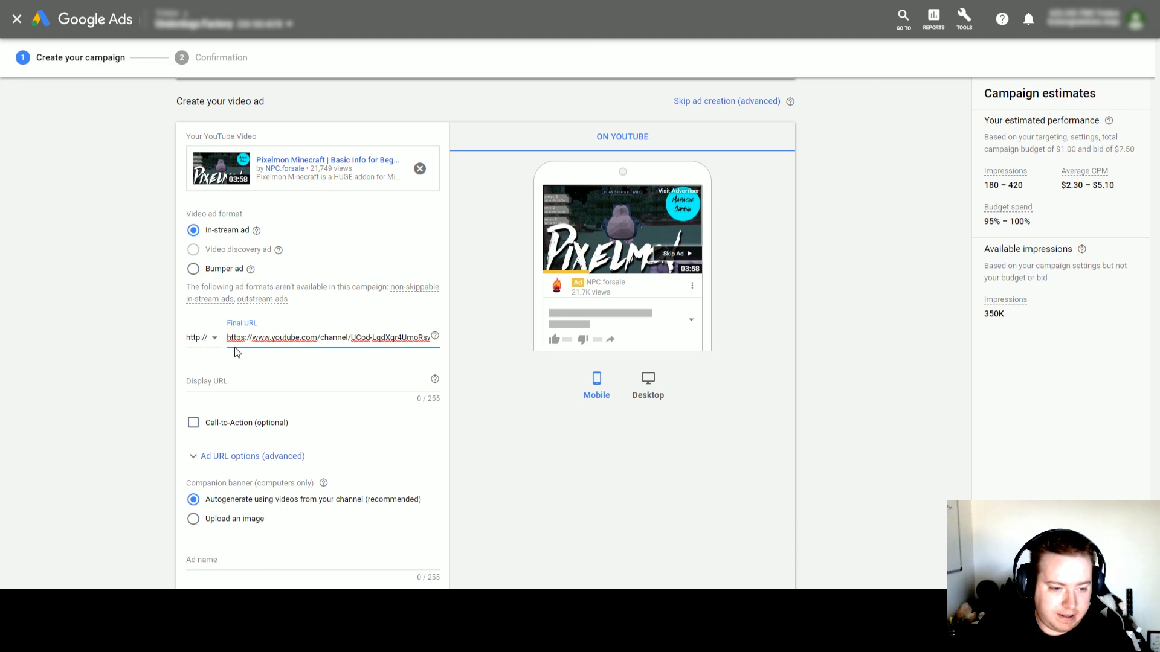
{"action": "left_click_drag", "start_coordinate": [252, 341], "coordinate": [209, 346]}
{"action": "key", "text": "BackSpace"}
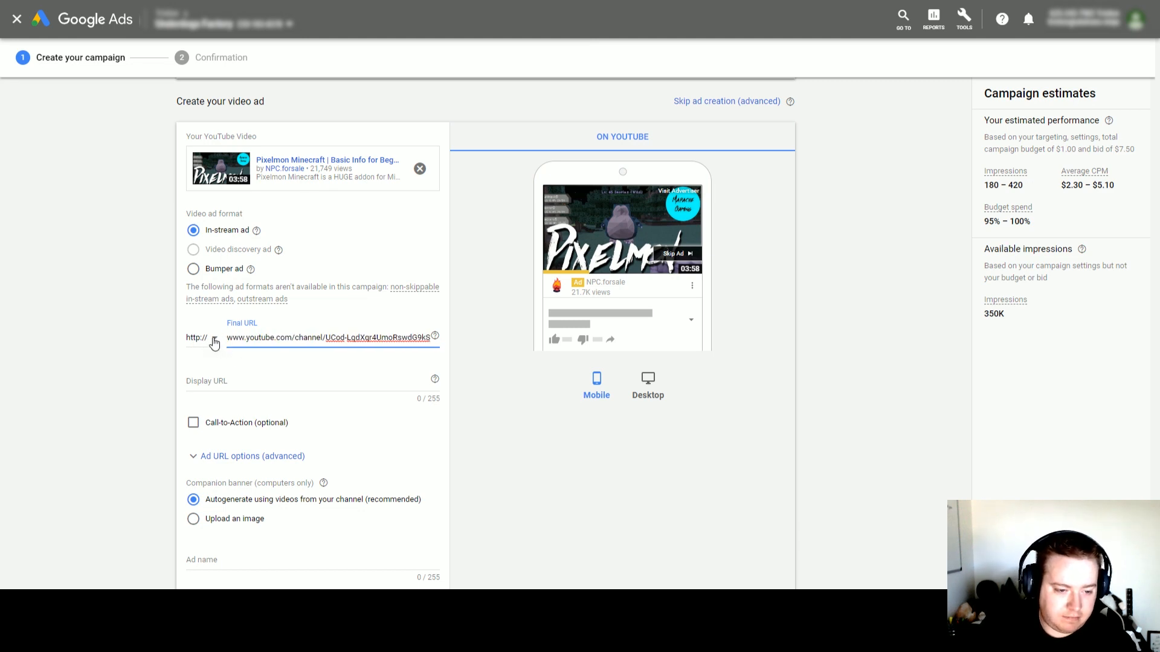
{"action": "left_click", "coordinate": [211, 340]}
{"action": "left_click", "coordinate": [210, 371]}
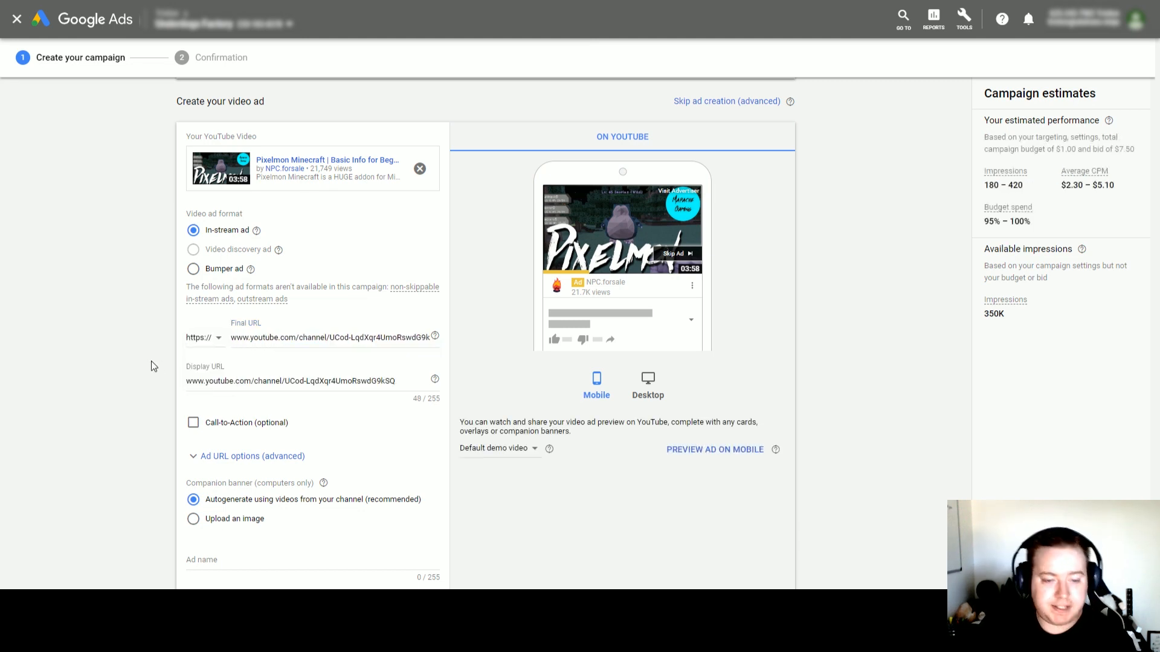
Step: Enable the ad's optional call-to-action and set its text to "Subscribe"
{"action": "left_click", "coordinate": [194, 423]}
{"action": "left_click", "coordinate": [227, 458]}
{"action": "type", "text": "Subscribe"}
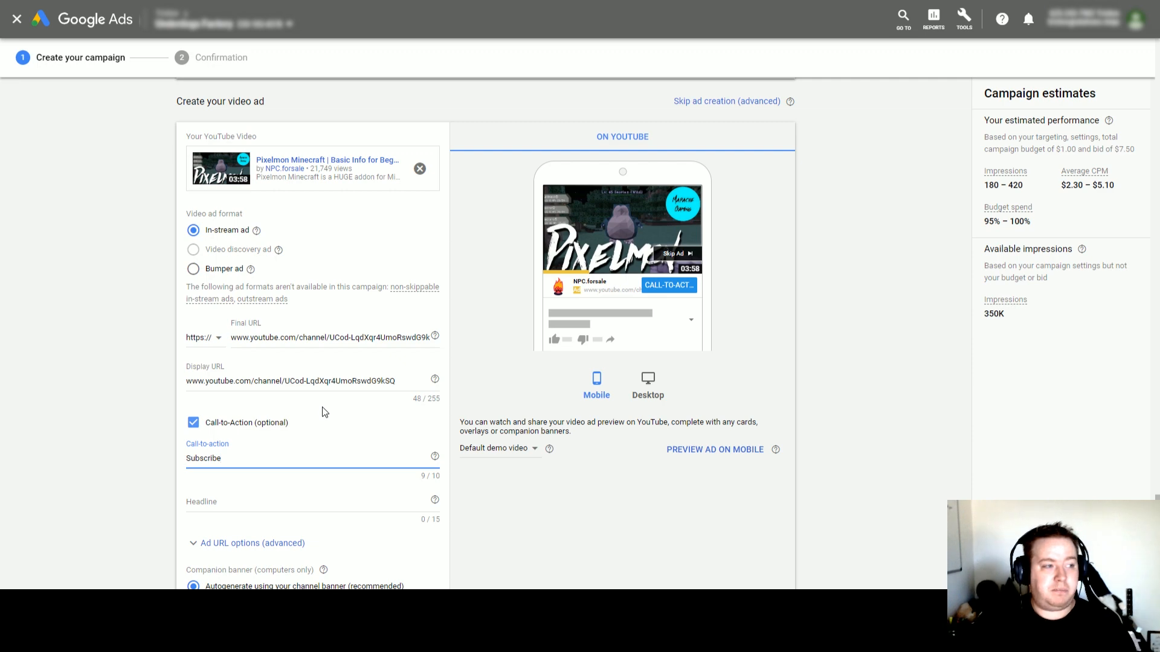
Step: Set the video ad's headline to "Pixelmon Guide"
{"action": "left_click", "coordinate": [507, 330]}
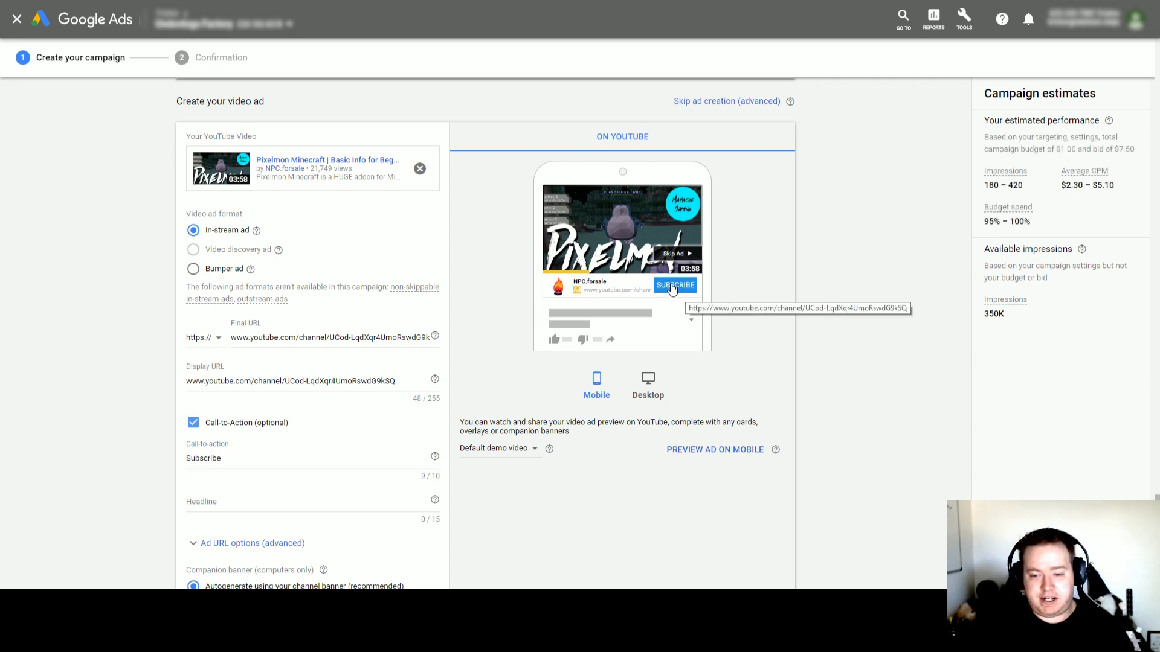
{"action": "scroll", "coordinate": [435, 423], "scroll_direction": "down", "scroll_amount": 3}
{"action": "left_click", "coordinate": [245, 317]}
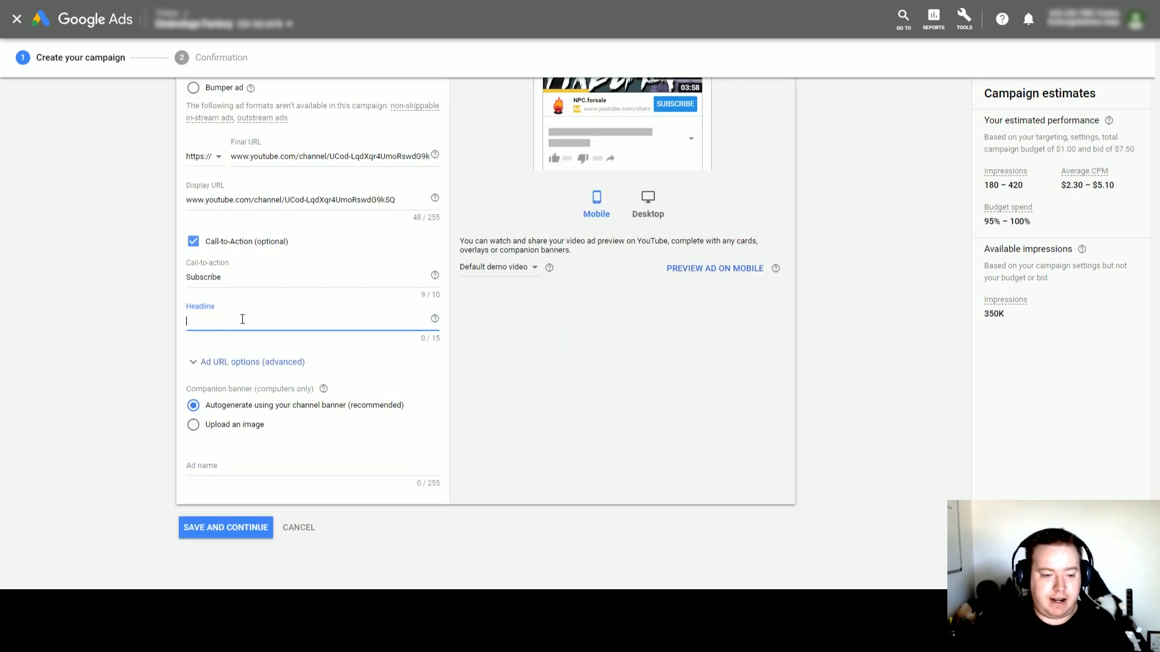
{"action": "type", "text": "Pixel"}
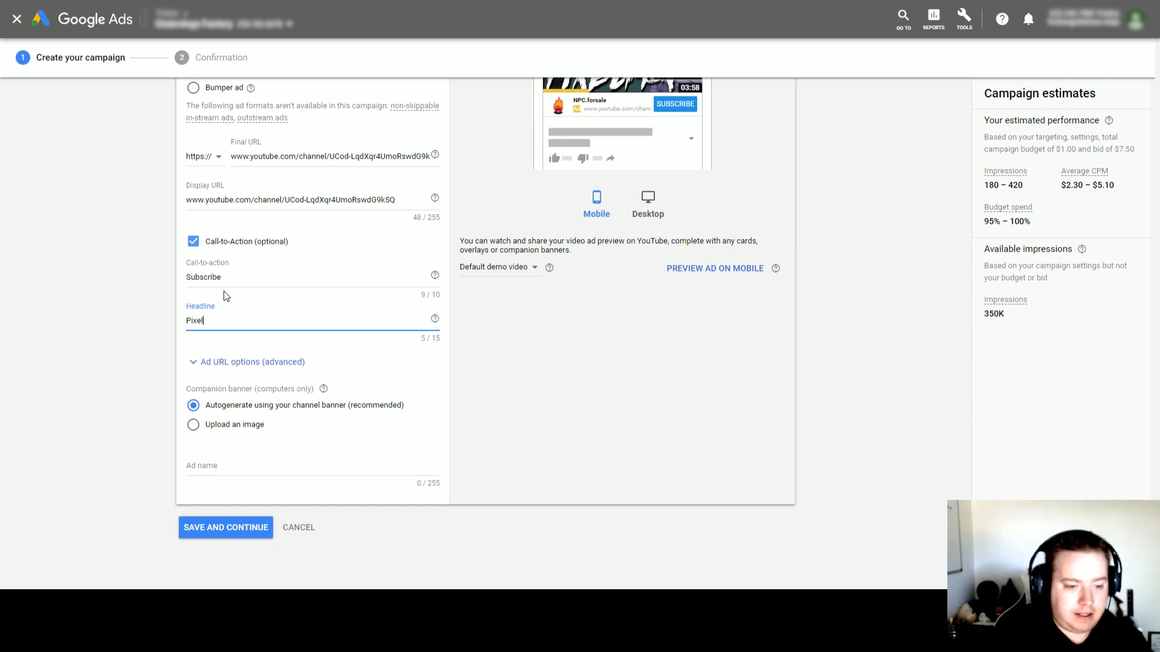
{"action": "type", "text": "mon Guide"}
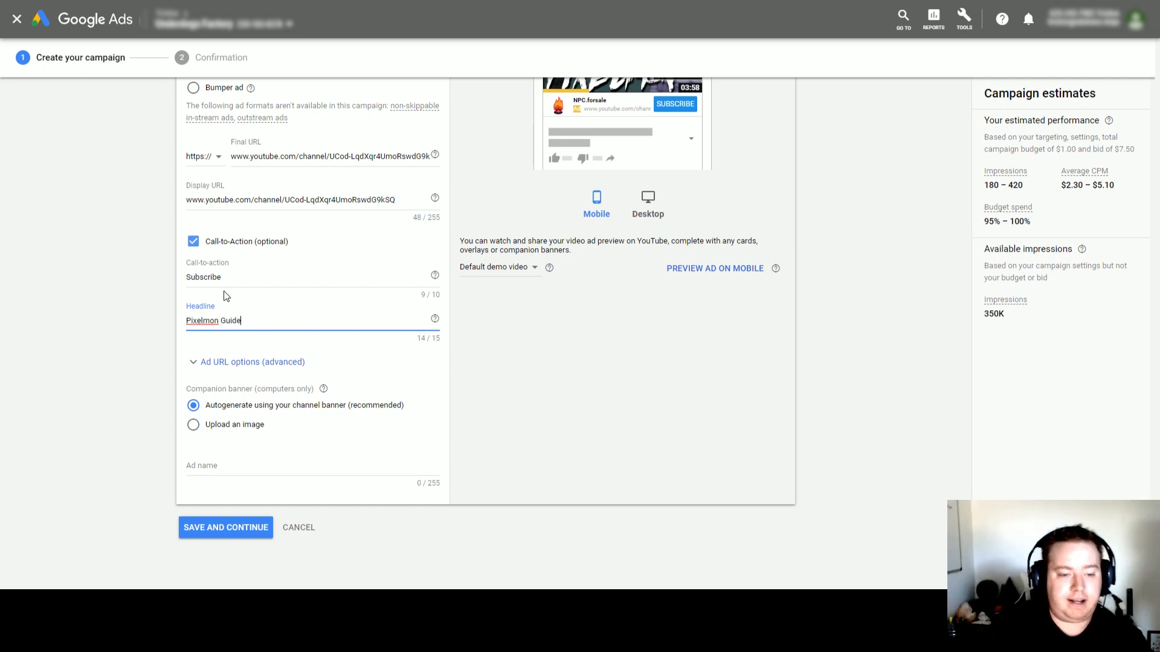
Step: Name the ad "Pixelmon guide 1", save it, and continue to the Test1 campaign
{"action": "left_click", "coordinate": [235, 529]}
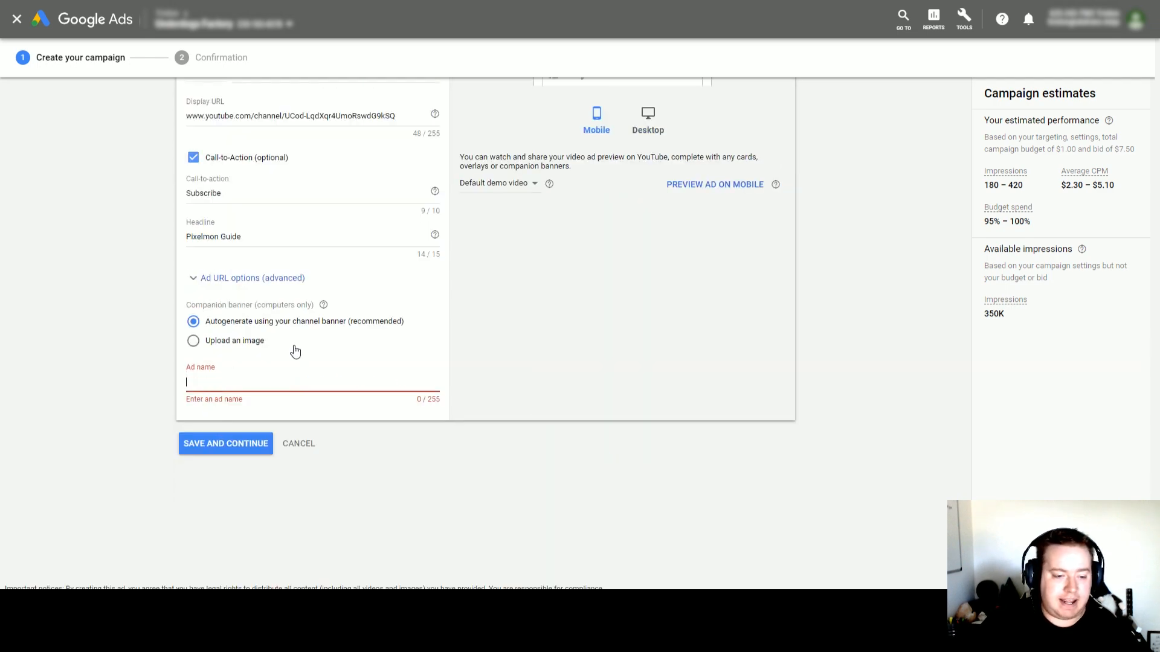
{"action": "type", "text": "Pixelmon guide 1"}
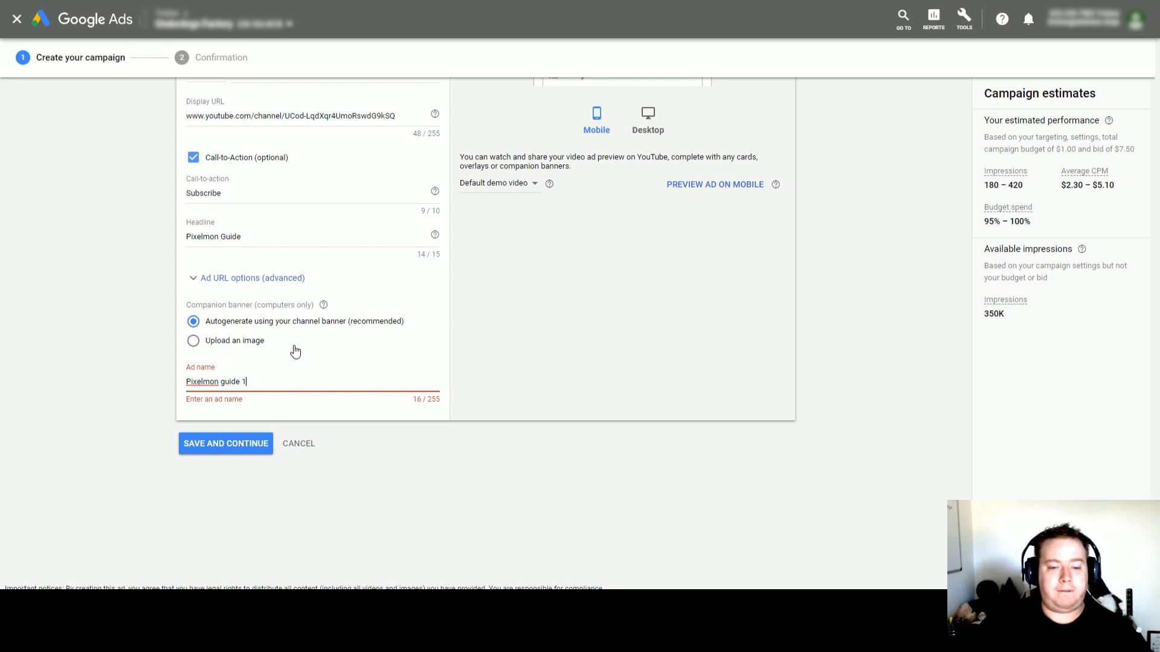
{"action": "left_click", "coordinate": [222, 453]}
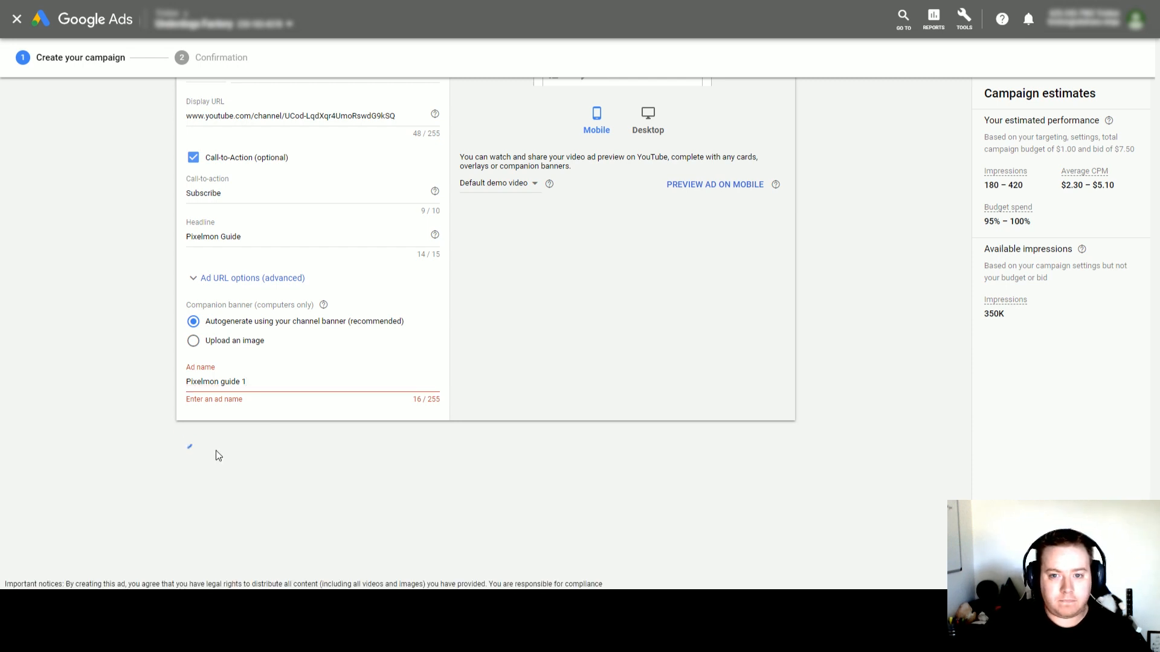
{"action": "left_click", "coordinate": [353, 311]}
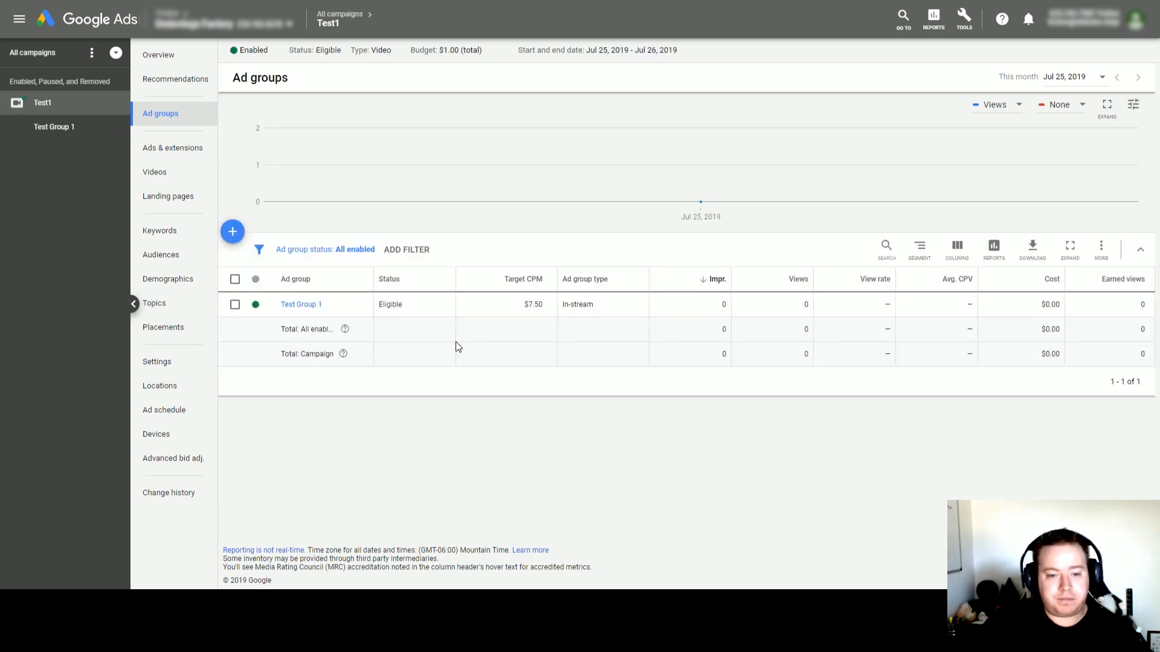
Step: Check the review status of the Pixelmon guide 1 ad in the campaign's ads list
{"action": "mouse_move", "coordinate": [339, 316]}
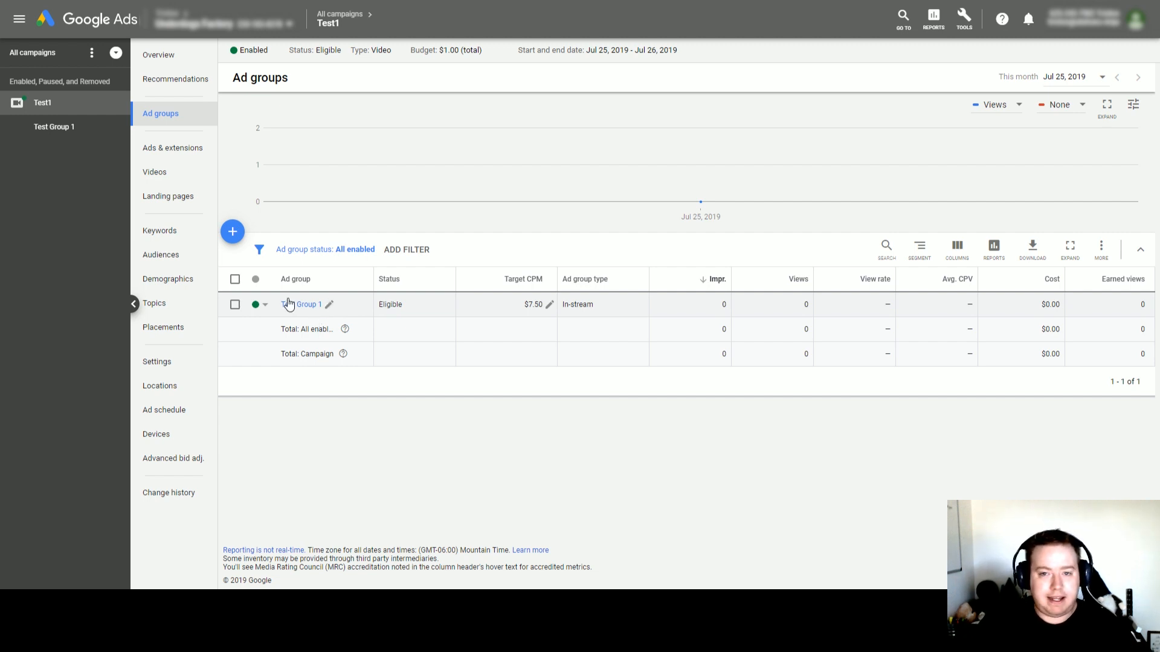
{"action": "left_click", "coordinate": [168, 149]}
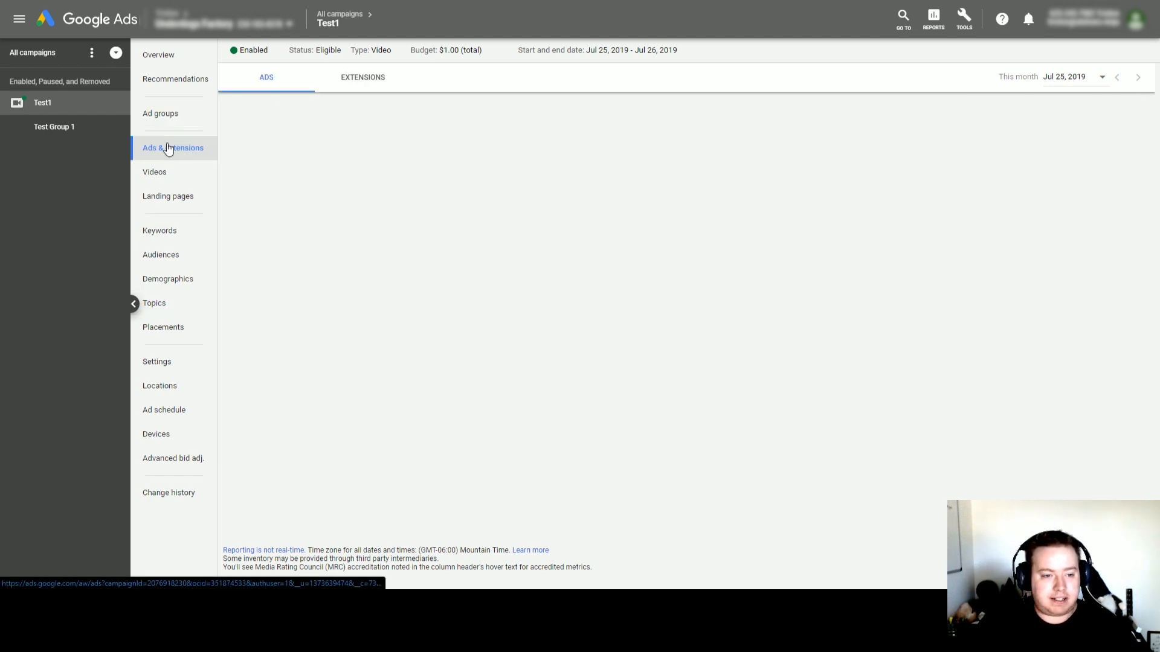
{"action": "left_click_drag", "start_coordinate": [463, 333], "coordinate": [492, 332]}
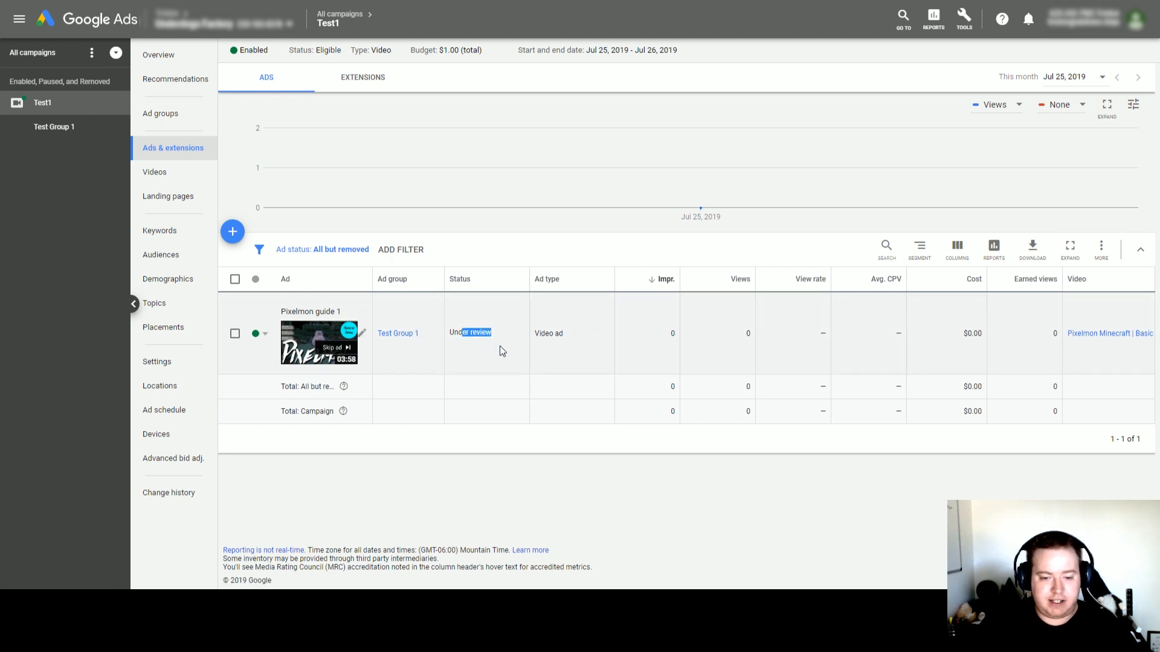
{"action": "left_click", "coordinate": [488, 333]}
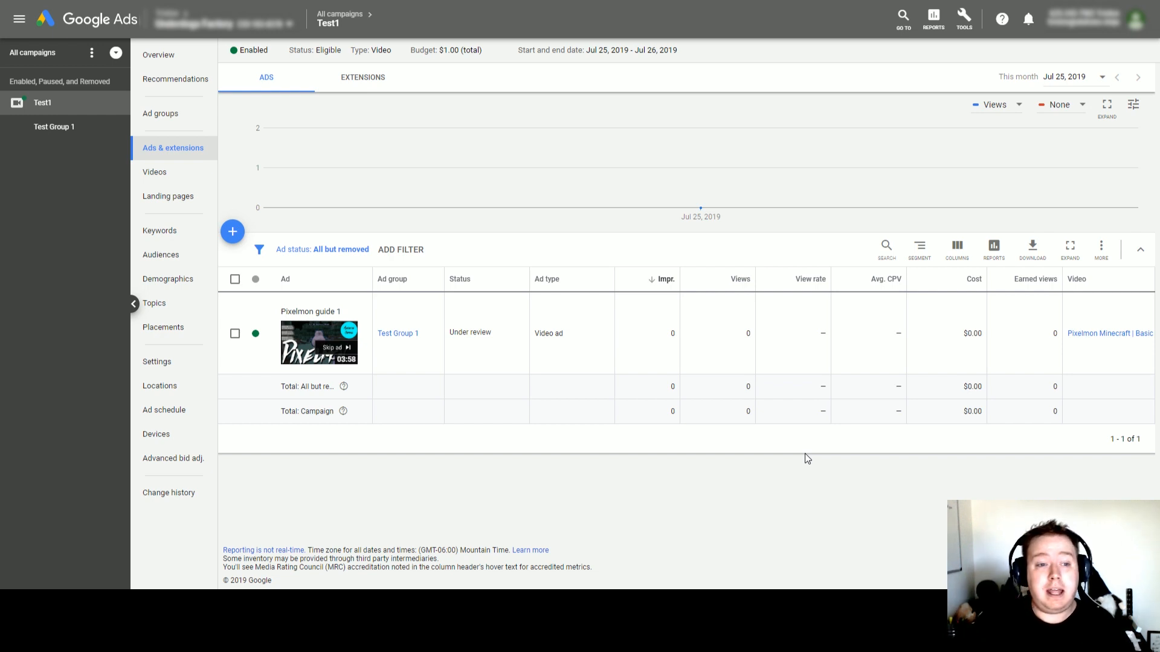
Step: Add the Earned likes, Earned shares and Earned subscribers columns to the campaign's ad groups table
{"action": "left_click", "coordinate": [162, 114]}
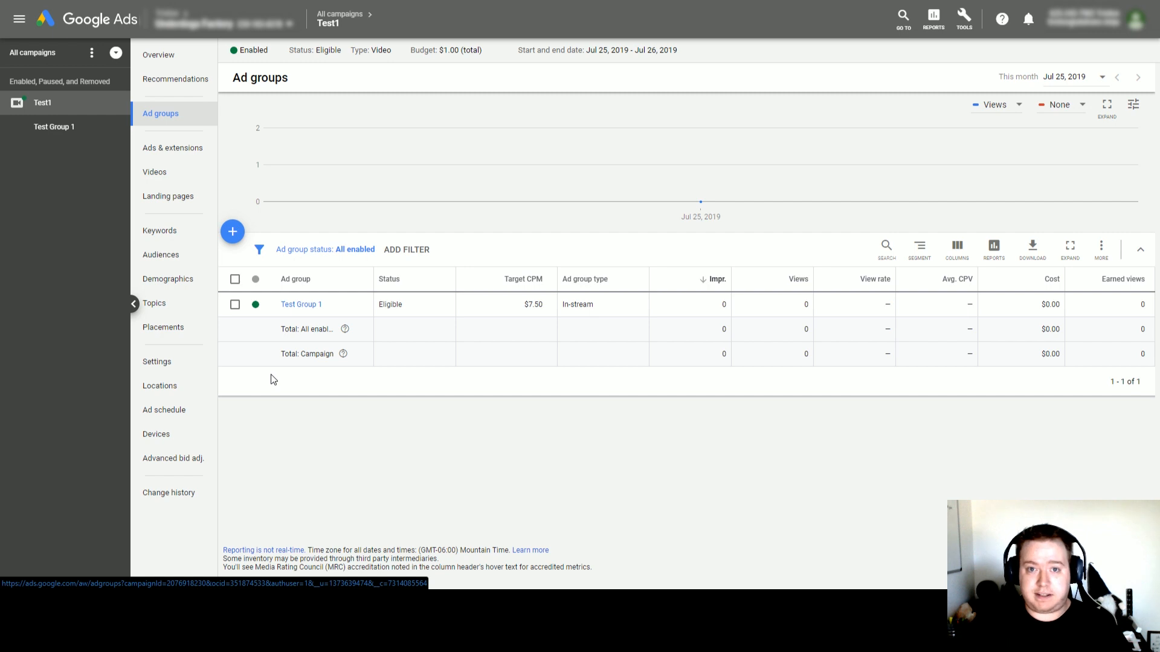
{"action": "mouse_move", "coordinate": [375, 162]}
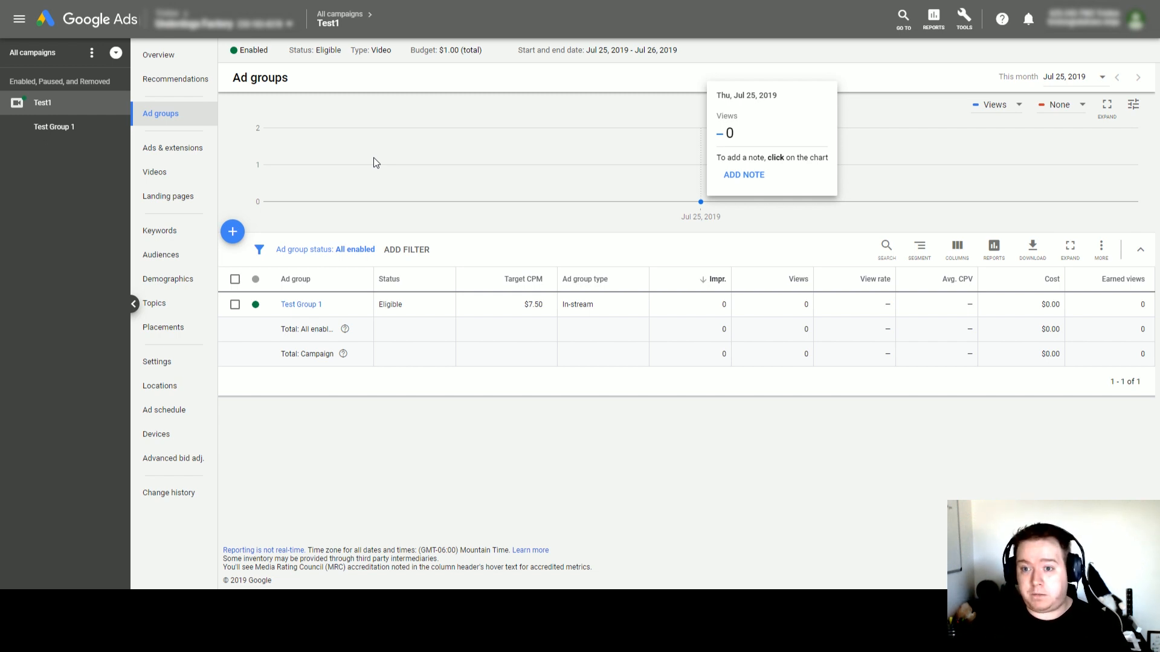
{"action": "left_click", "coordinate": [957, 253]}
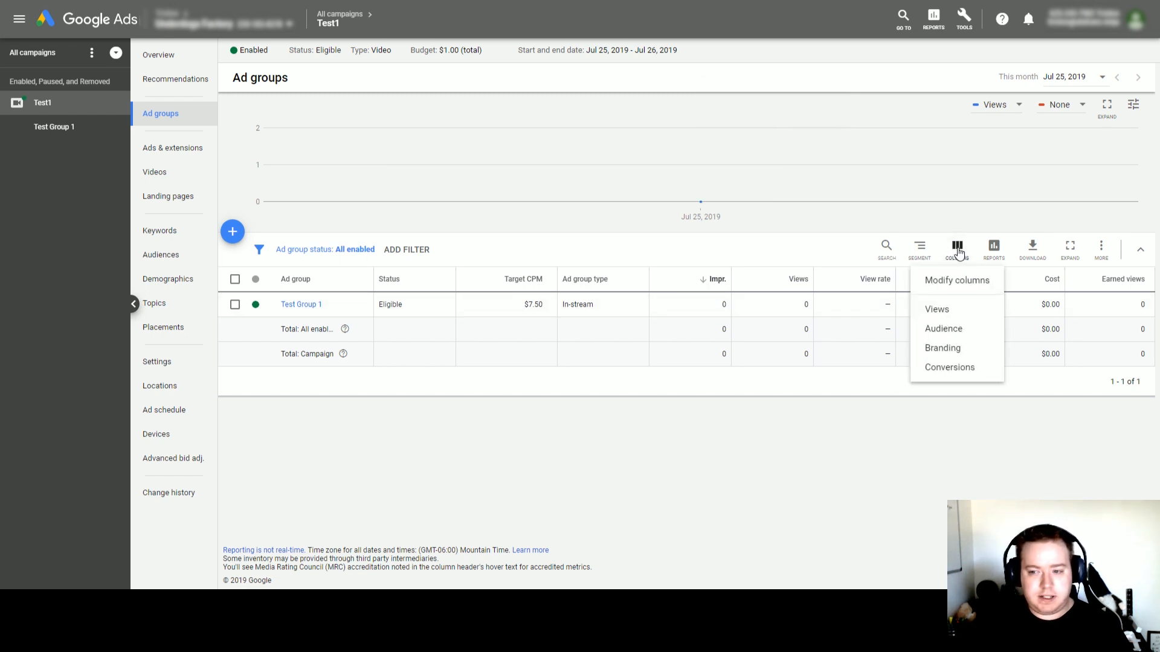
{"action": "left_click", "coordinate": [957, 282]}
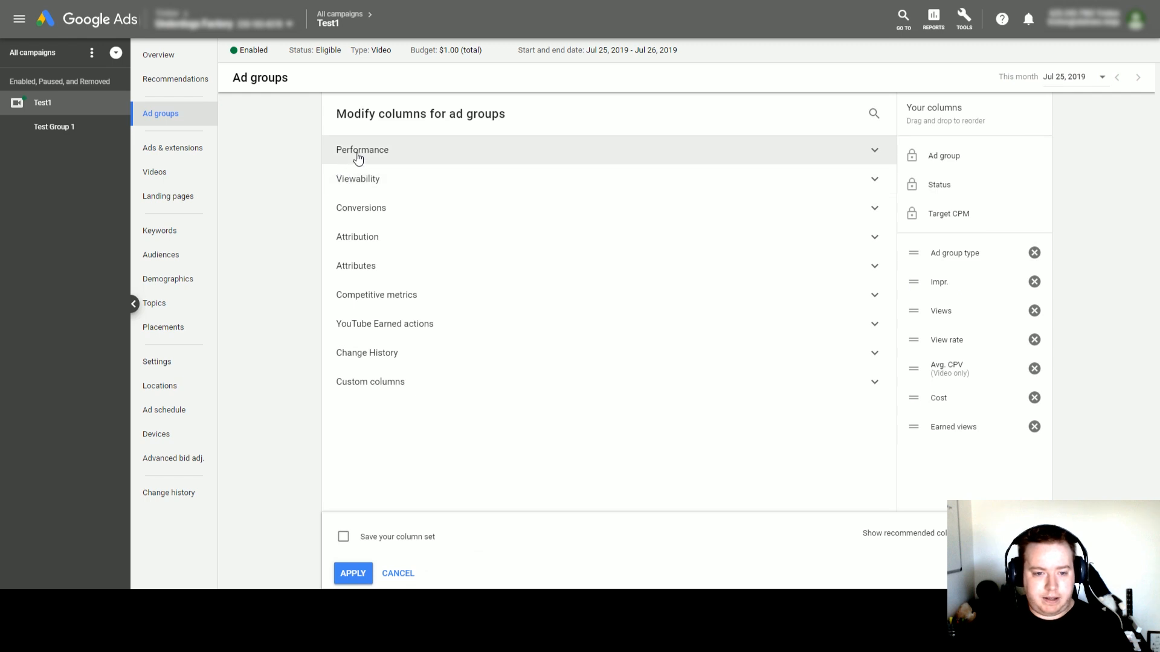
{"action": "left_click", "coordinate": [367, 324]}
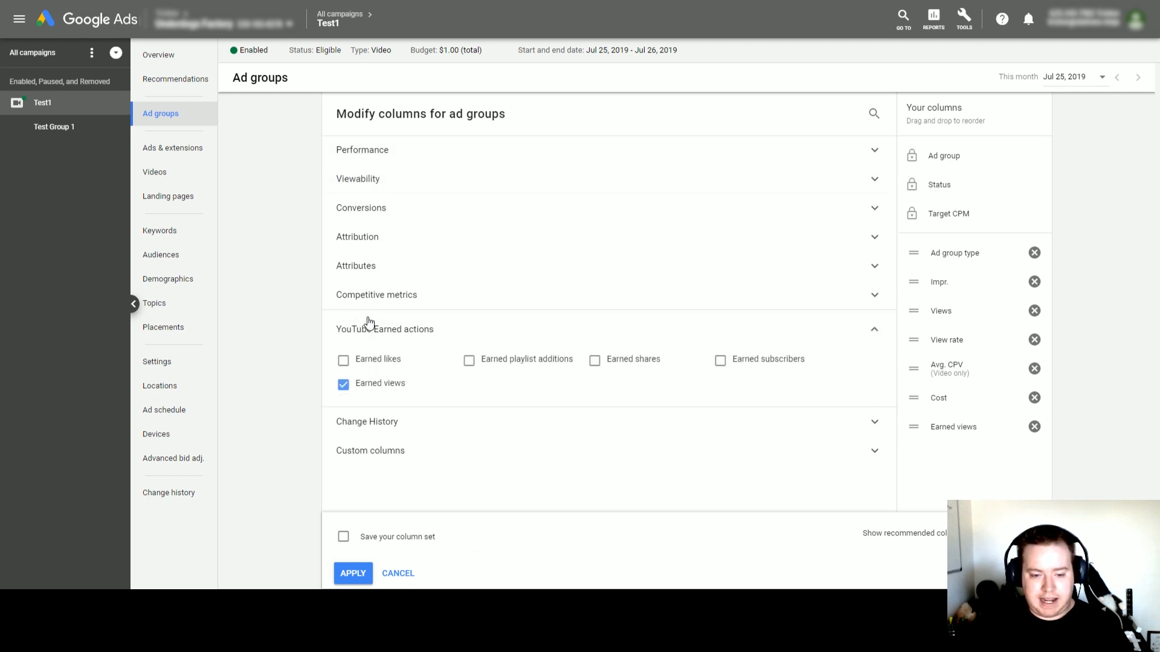
{"action": "left_click", "coordinate": [343, 361]}
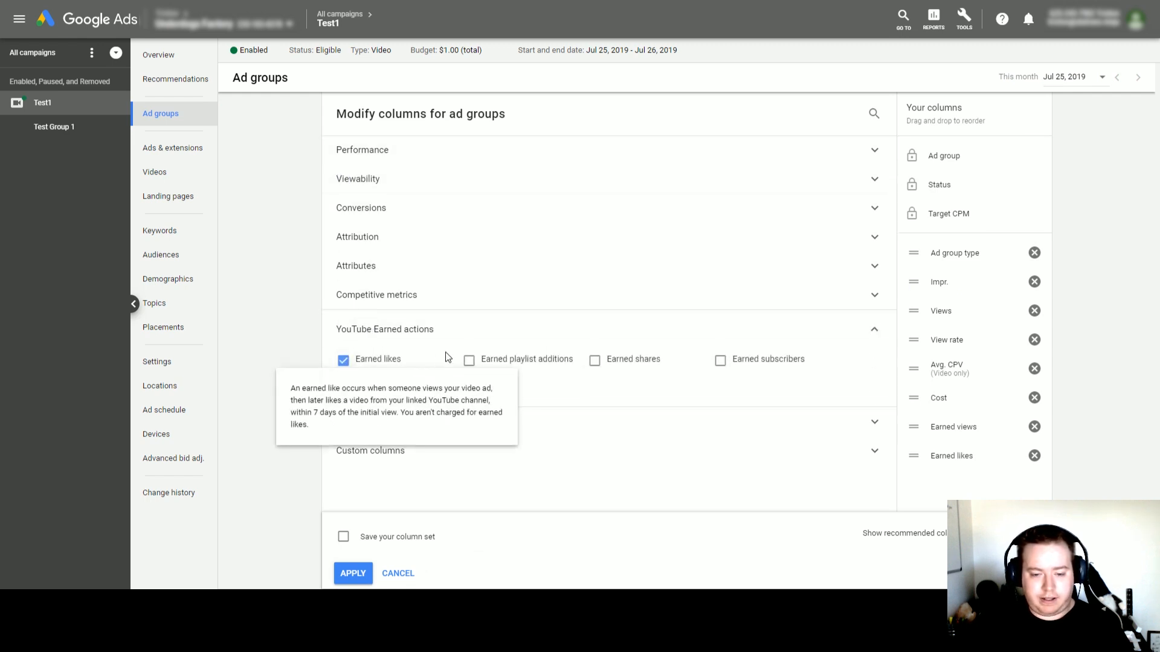
{"action": "left_click", "coordinate": [594, 361]}
{"action": "left_click", "coordinate": [720, 361]}
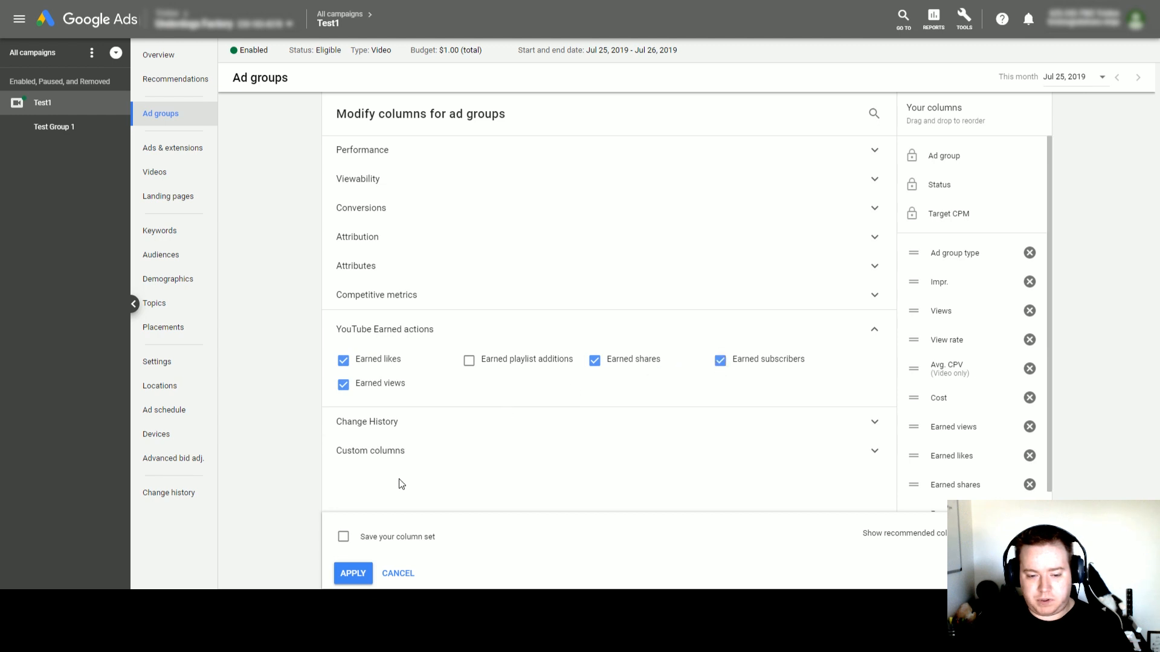
{"action": "left_click", "coordinate": [353, 574]}
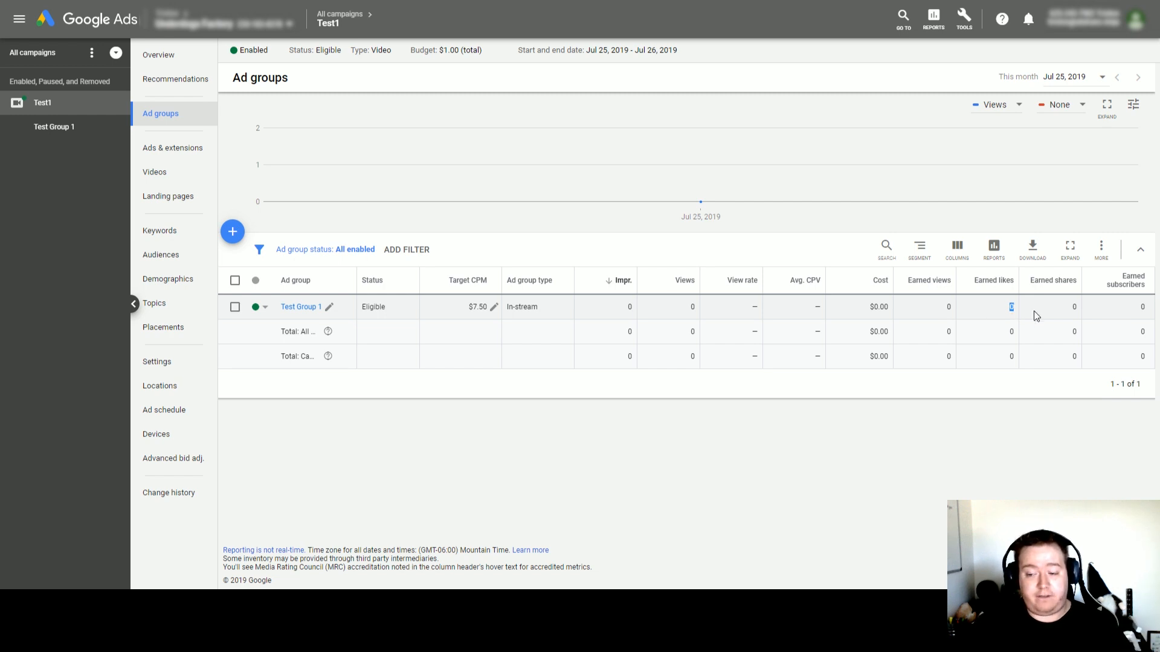
{"action": "left_click_drag", "start_coordinate": [1063, 309], "coordinate": [1085, 315]}
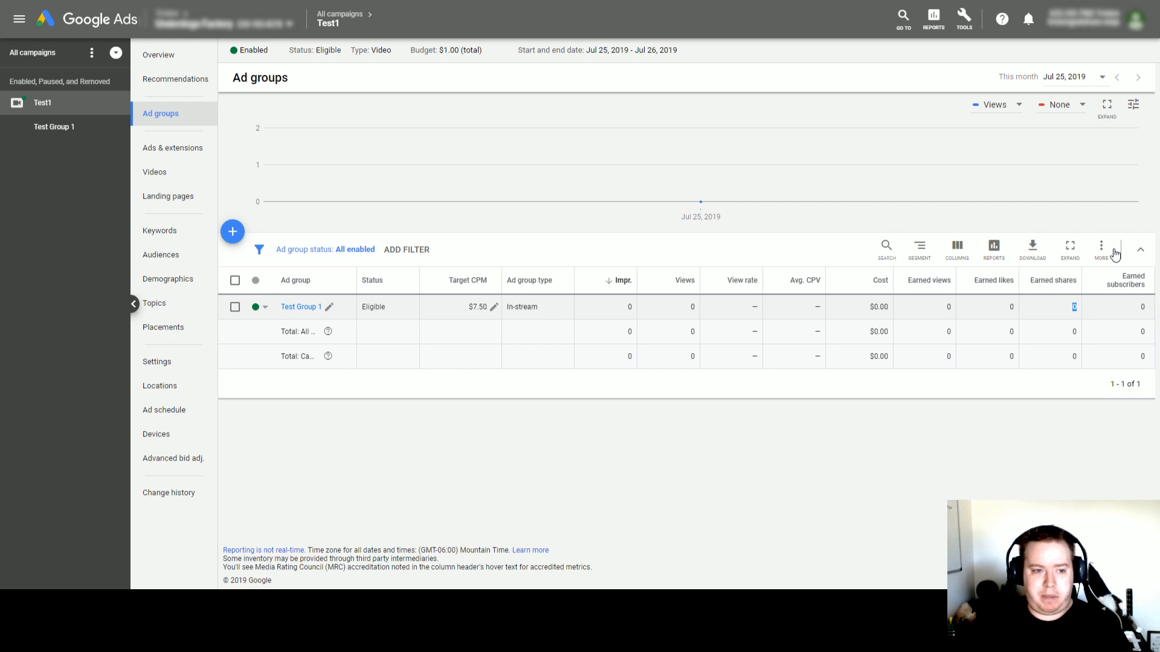
Step: Review the campaign's keywords, audiences and video placements
{"action": "left_click", "coordinate": [162, 234]}
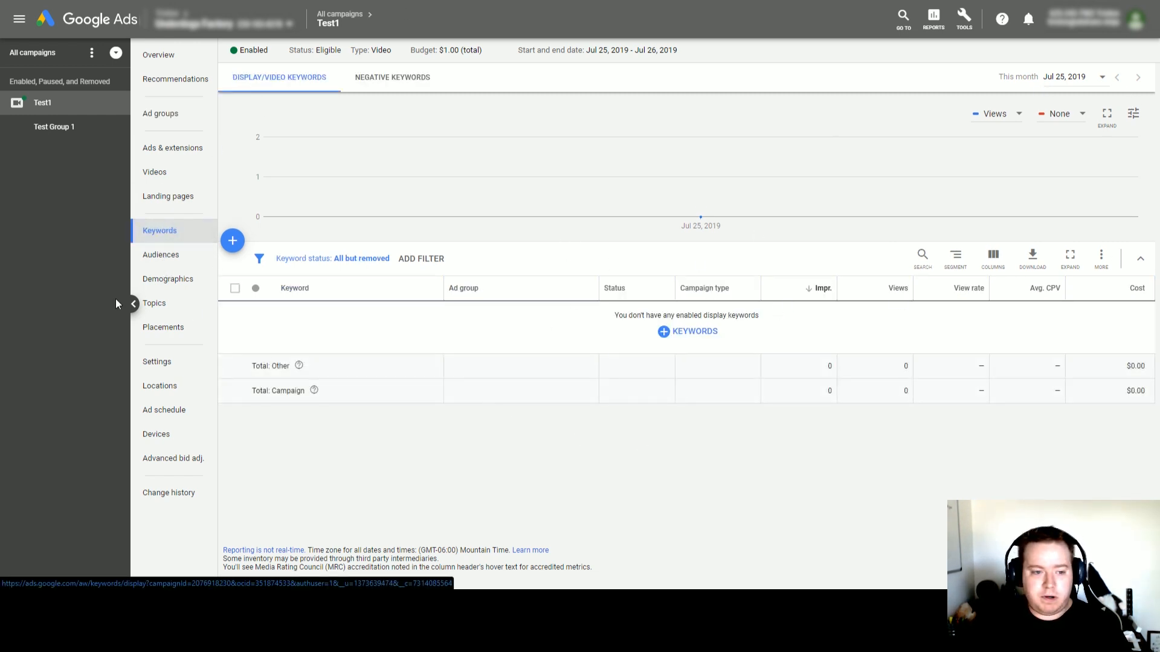
{"action": "left_click", "coordinate": [163, 256]}
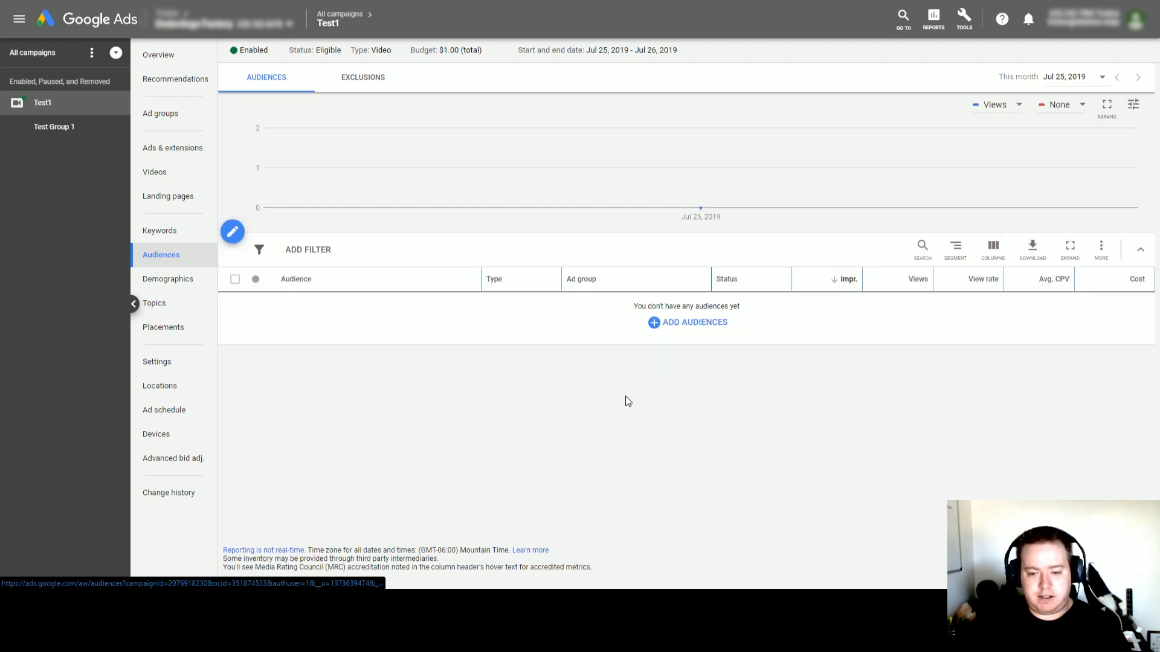
{"action": "left_click", "coordinate": [163, 327]}
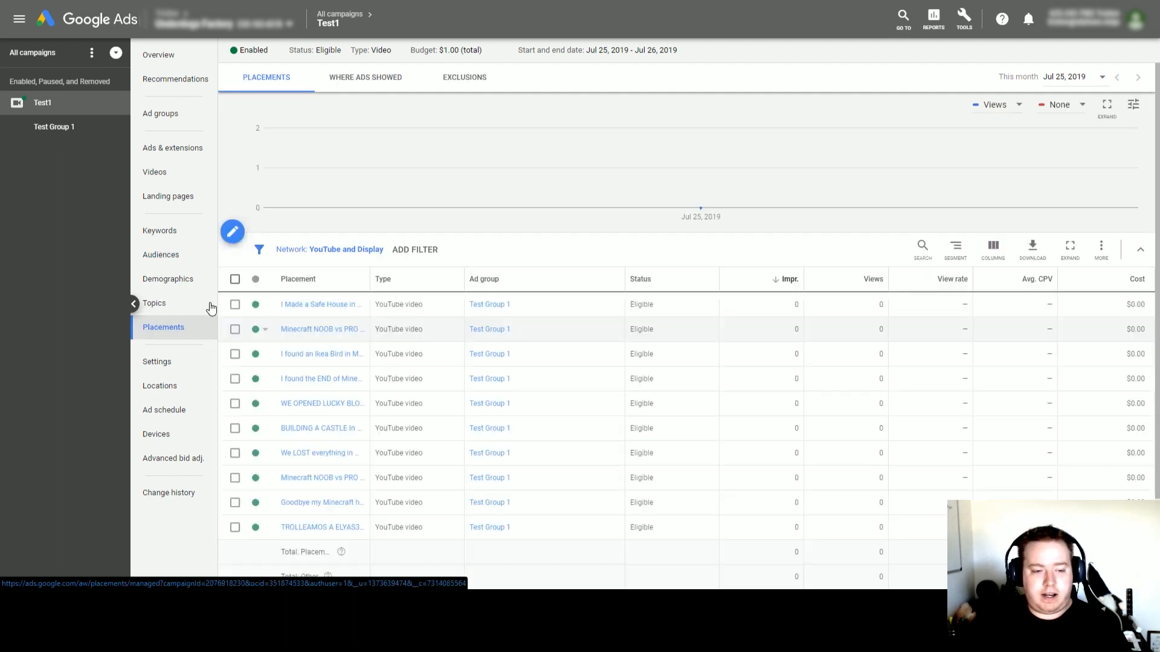
{"action": "scroll", "coordinate": [595, 393], "scroll_direction": "down", "scroll_amount": 2}
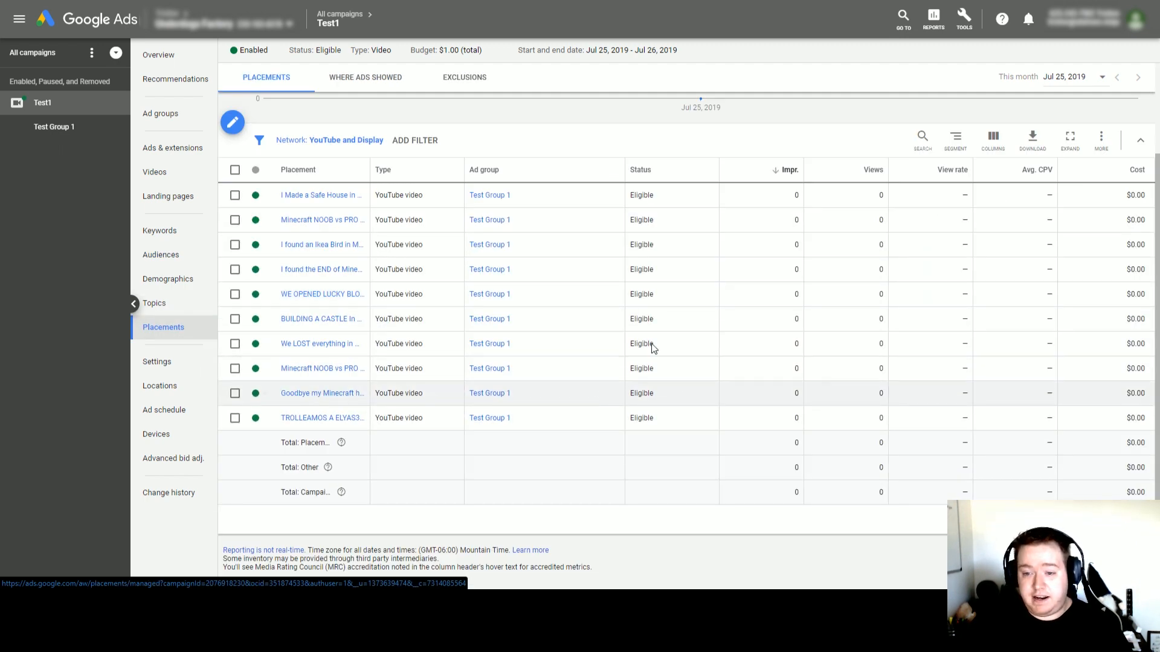
{"action": "scroll", "coordinate": [653, 348], "scroll_direction": "up", "scroll_amount": 2}
Step: Add the Clicks and Avg. CPC performance columns to the placements table
{"action": "left_click", "coordinate": [993, 247]}
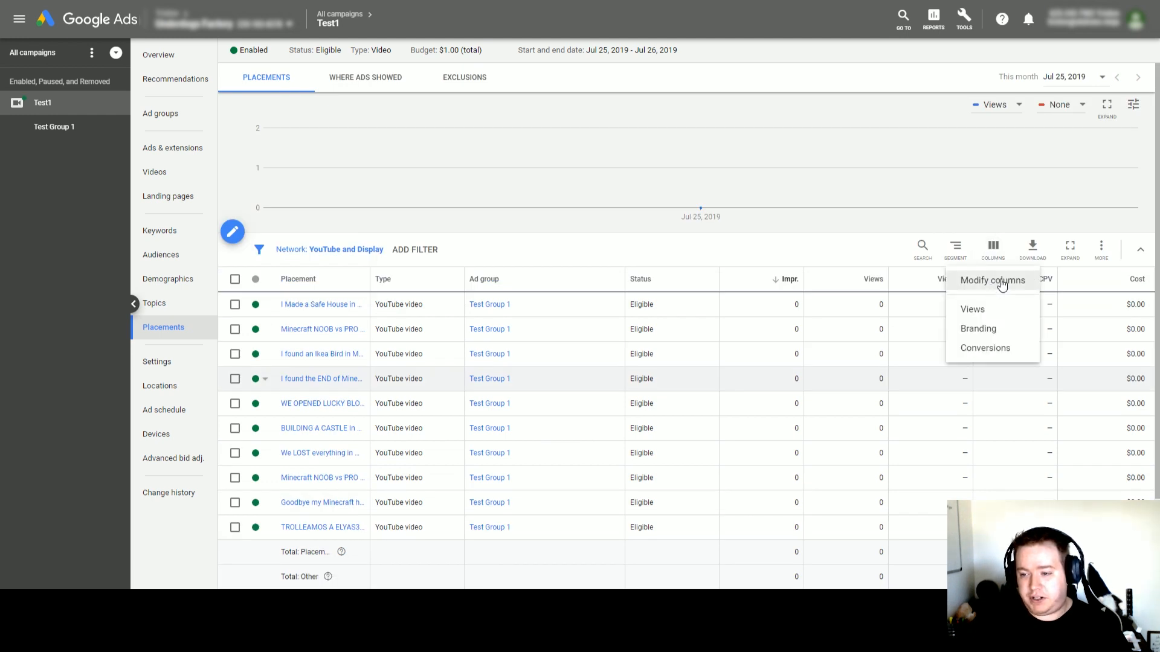
{"action": "left_click", "coordinate": [997, 283]}
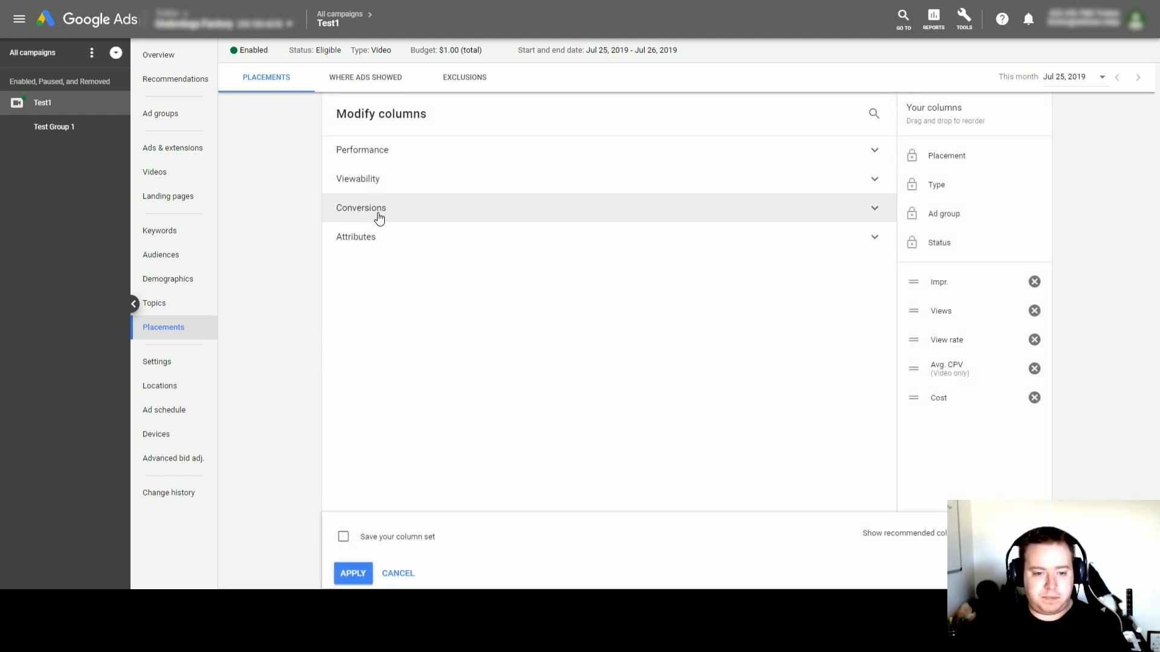
{"action": "left_click", "coordinate": [343, 186]}
{"action": "left_click", "coordinate": [344, 235]}
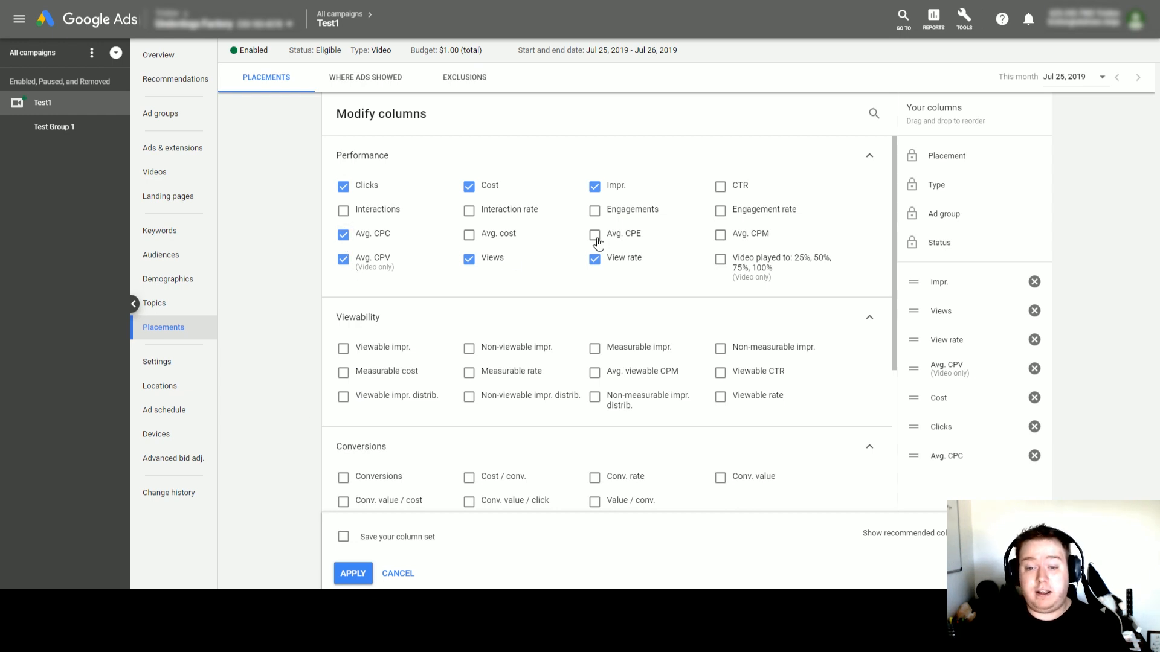
{"action": "left_click", "coordinate": [353, 573]}
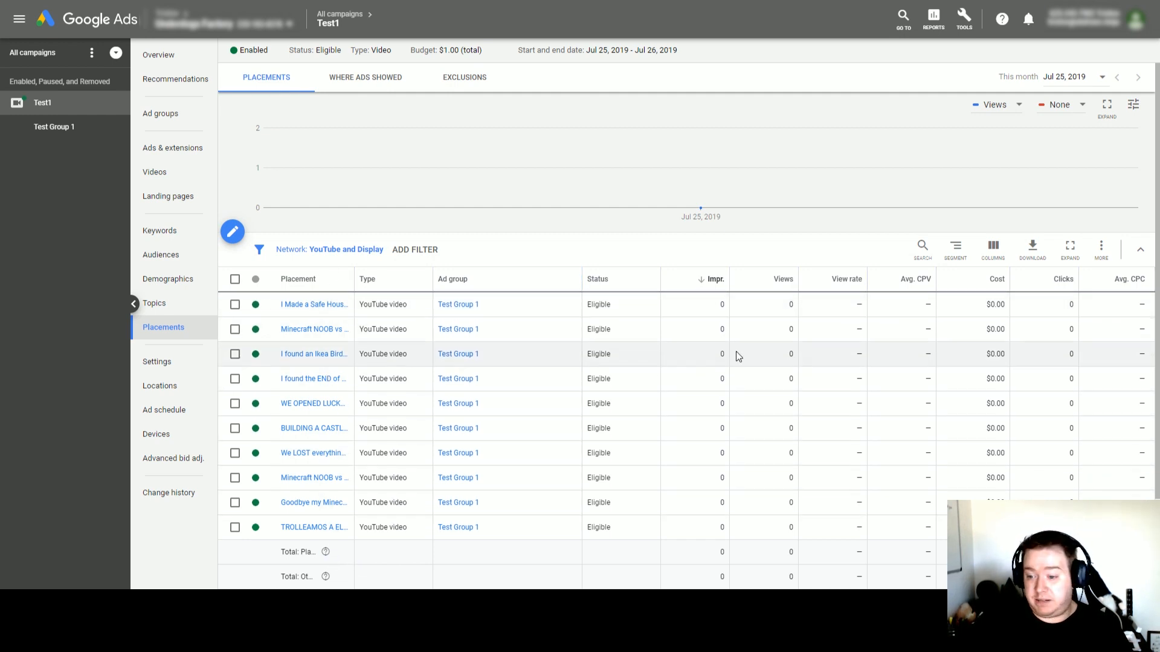
Step: Pause the first video placement in the list and enable it again
{"action": "left_click", "coordinate": [260, 354]}
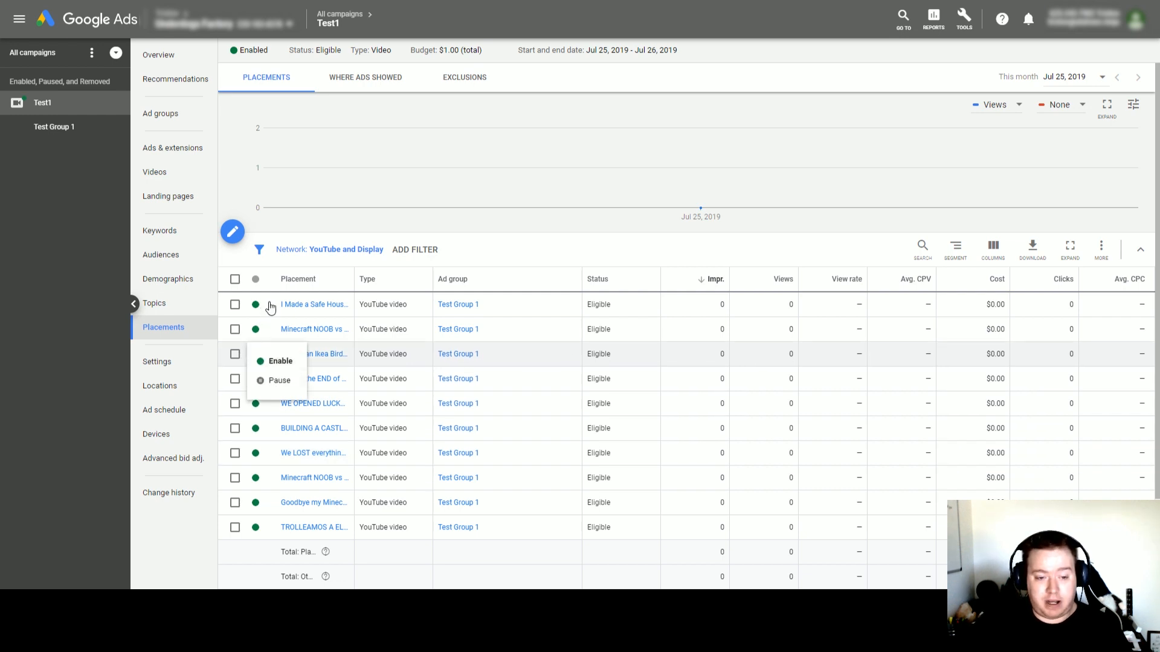
{"action": "left_click", "coordinate": [261, 312]}
{"action": "left_click", "coordinate": [260, 311]}
{"action": "left_click", "coordinate": [269, 331]}
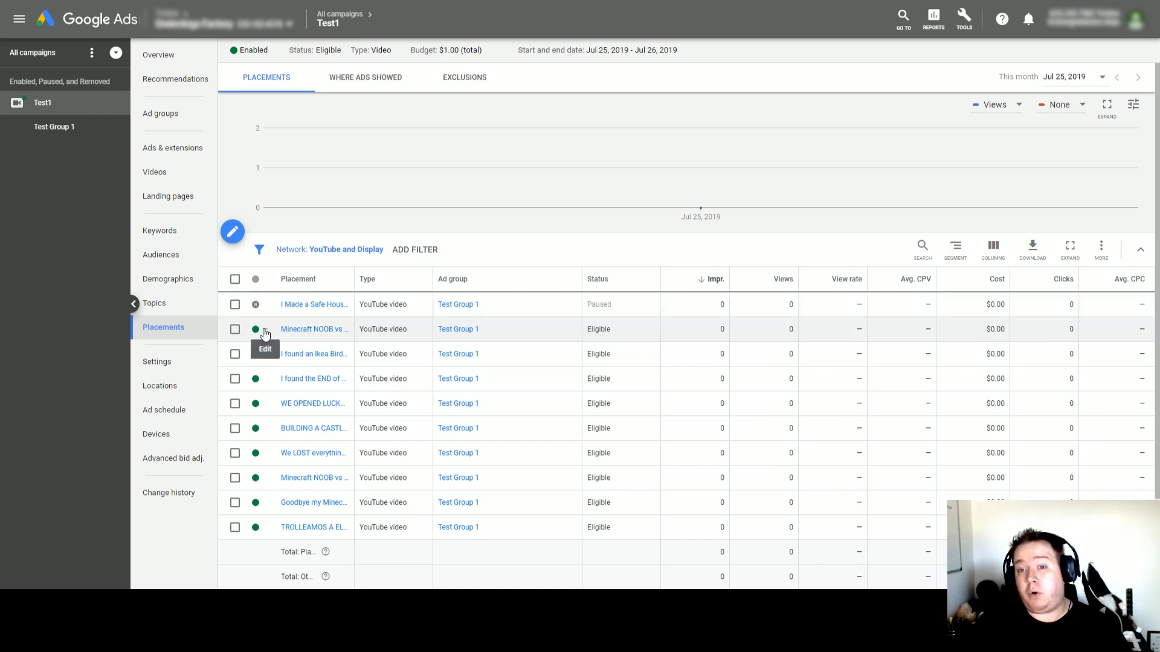
{"action": "left_click", "coordinate": [268, 309]}
{"action": "left_click", "coordinate": [269, 314]}
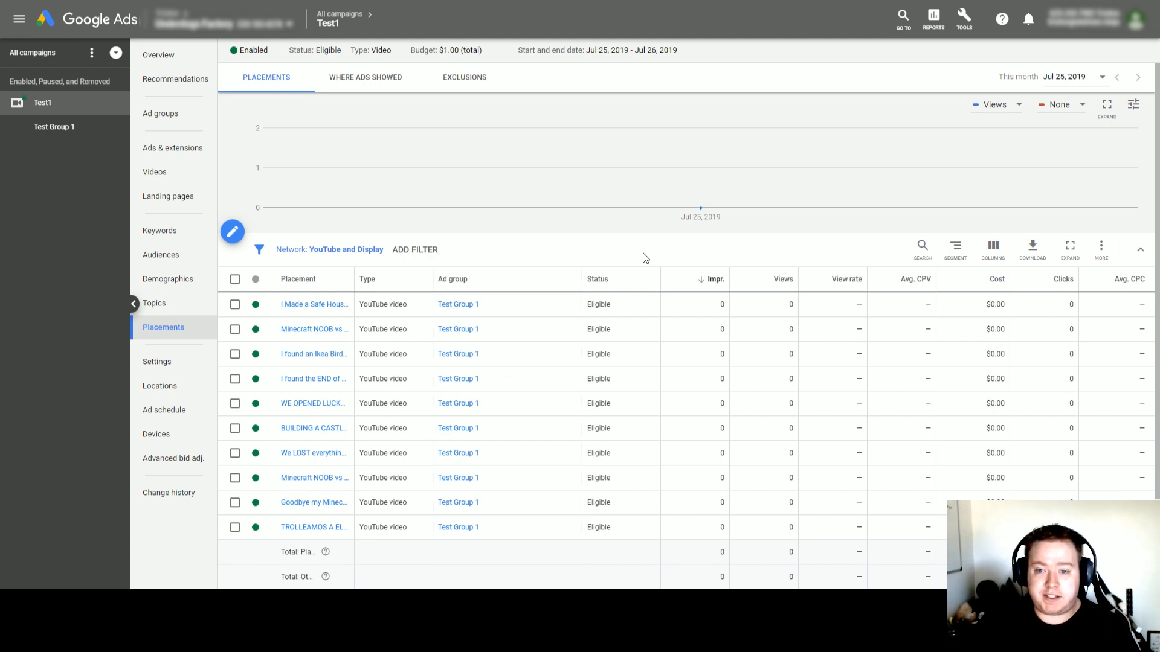
{"action": "scroll", "coordinate": [644, 257], "scroll_direction": "down", "scroll_amount": 2}
{"action": "scroll", "coordinate": [649, 257], "scroll_direction": "up", "scroll_amount": 2}
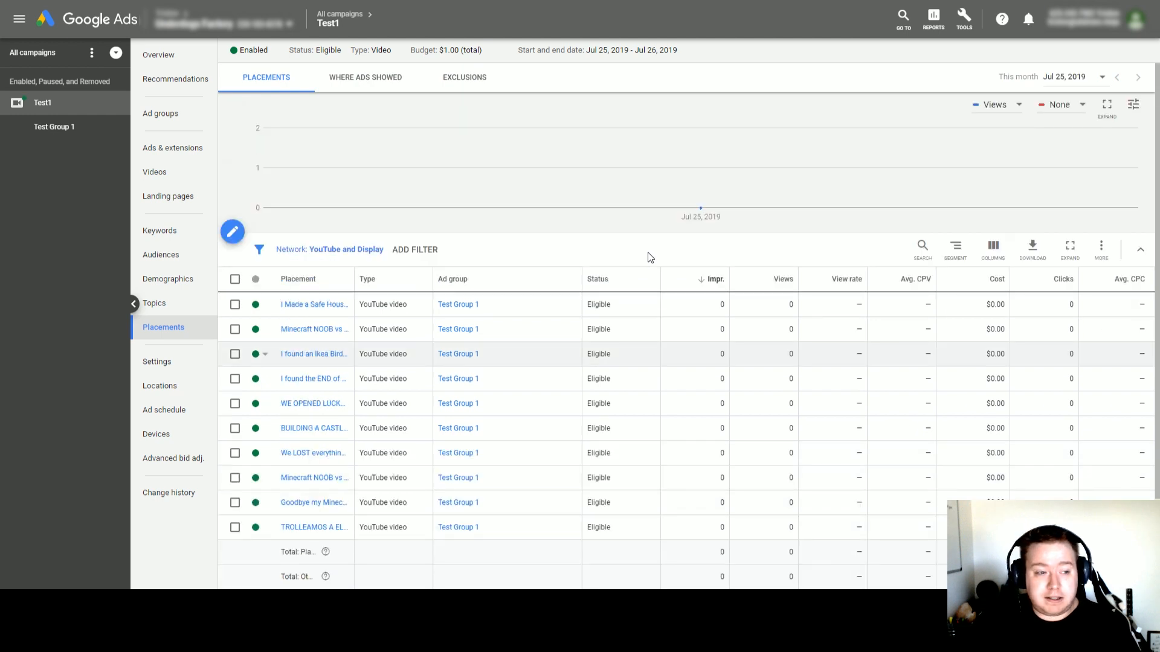